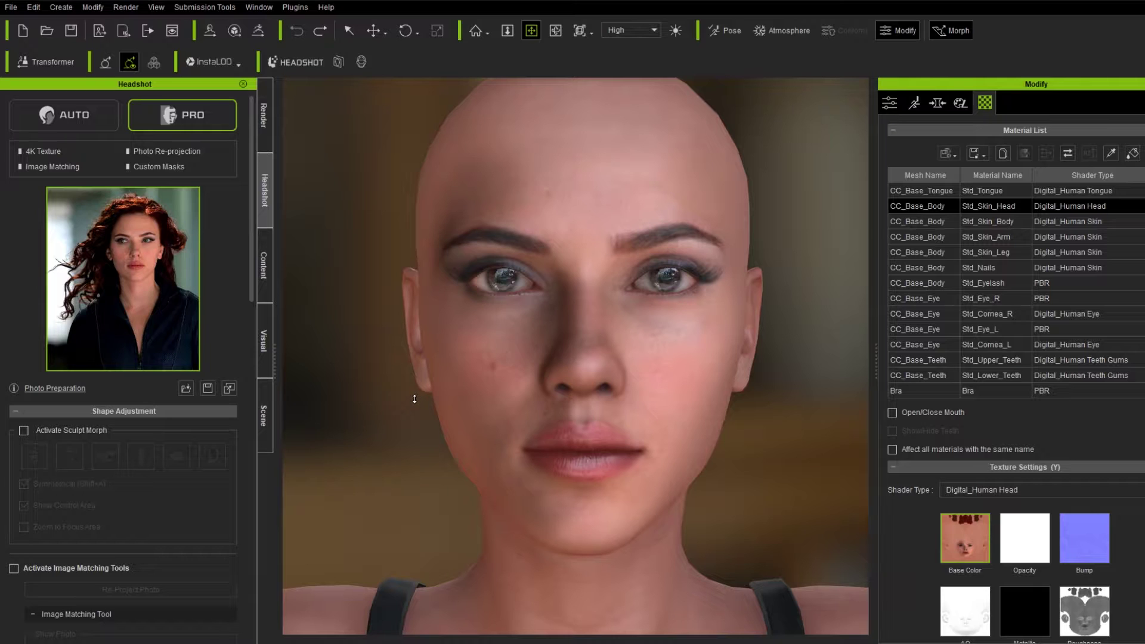
- Set the head's skin colour to a pale pinkish peach, #e9b7a7
scroll(397, 423, down, 5)
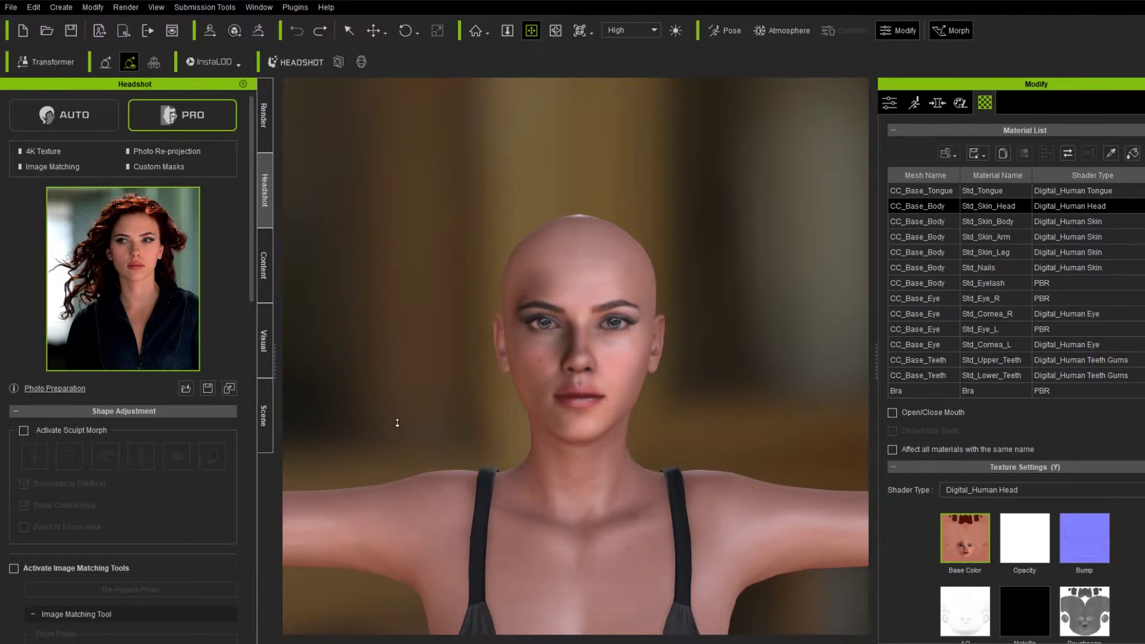
scroll(396, 422, up, 5)
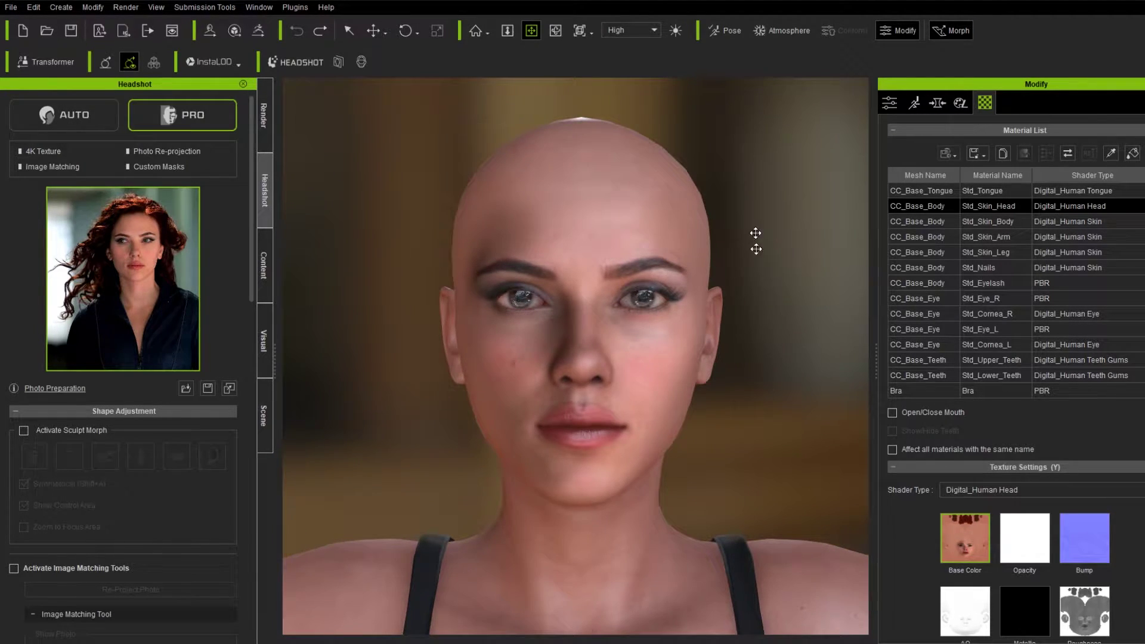
scroll(138, 477, down, 15)
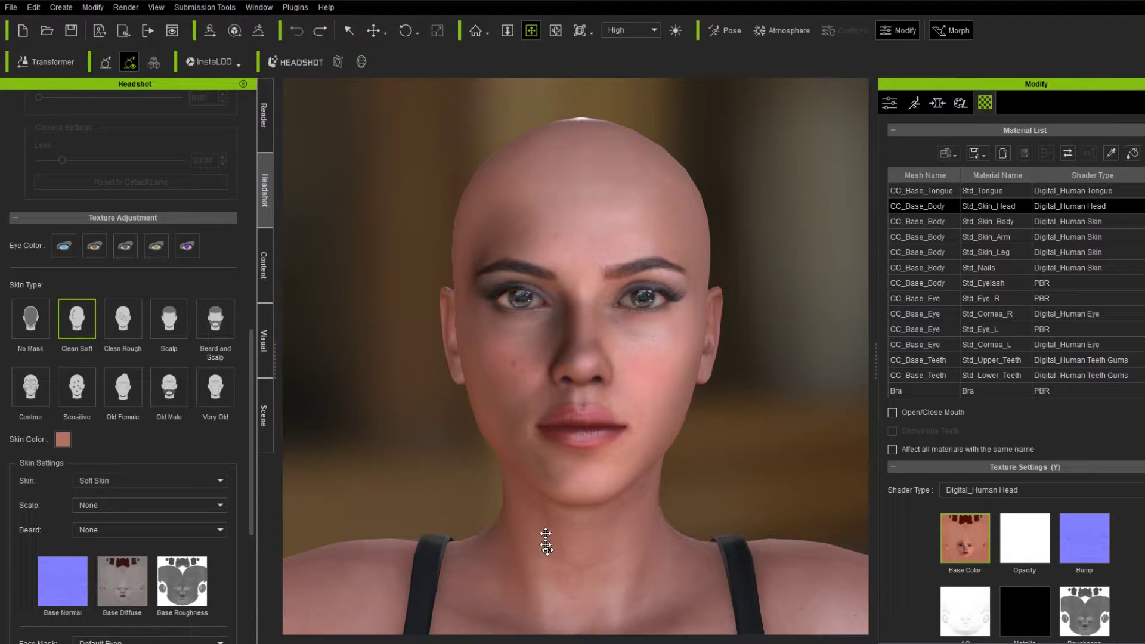
click(62, 439)
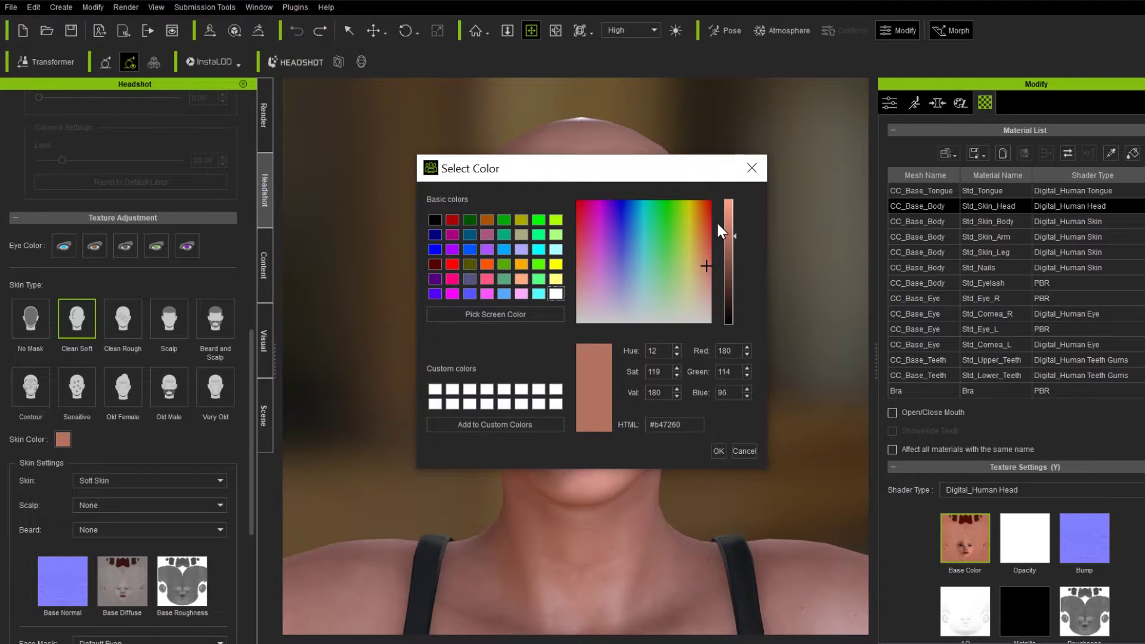
click(734, 210)
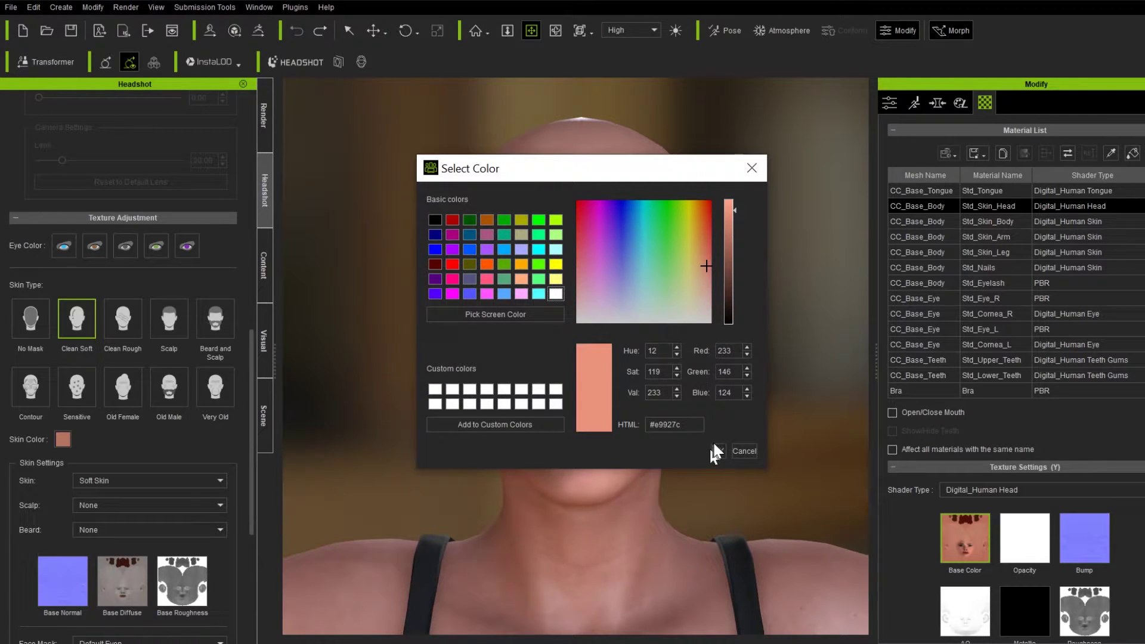
click(704, 288)
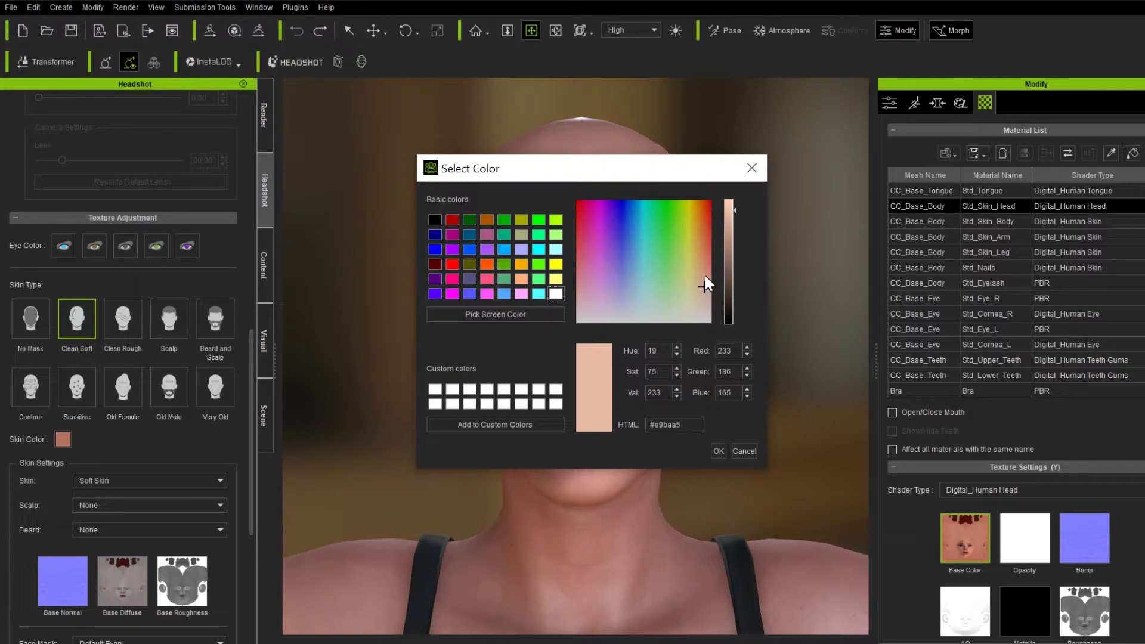
click(705, 276)
mouse_move(706, 281)
mouse_down()
mouse_move(690, 284)
mouse_move(707, 306)
mouse_move(706, 289)
mouse_up()
click(718, 450)
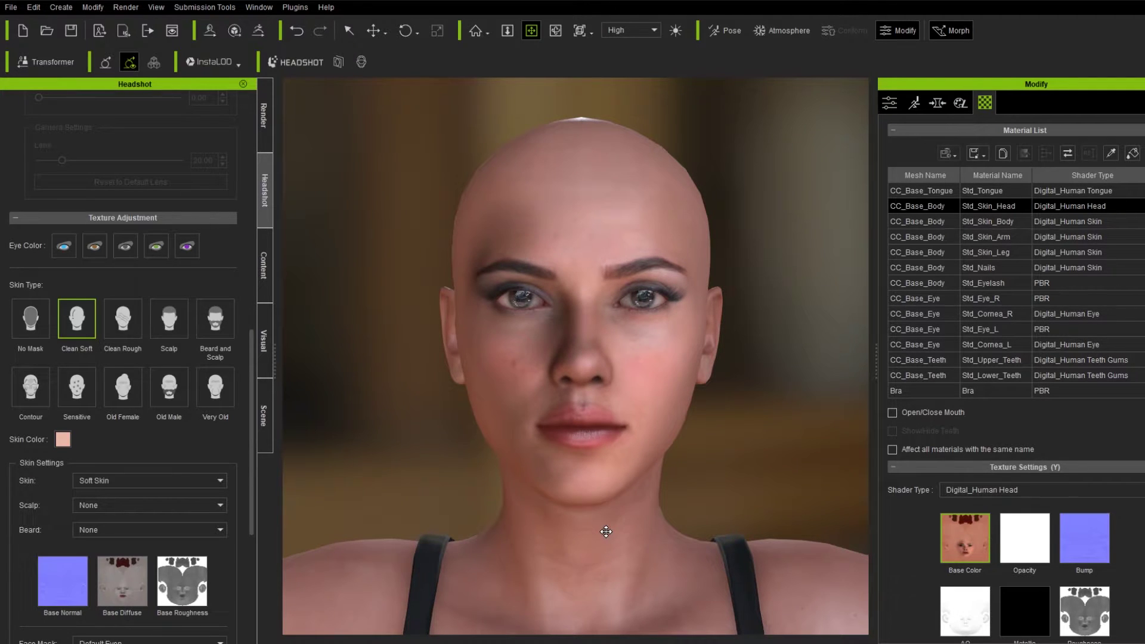
- Regenerate the skin texture with the new colour, then try desaturating Base Color to -56
scroll(150, 491, down, 5)
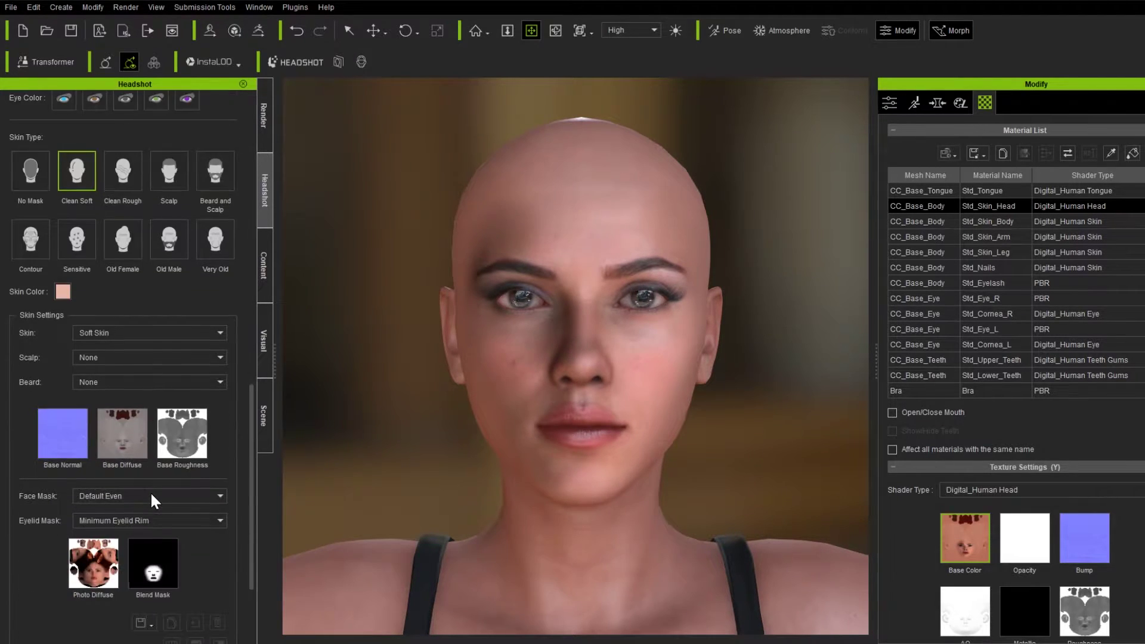
click(153, 616)
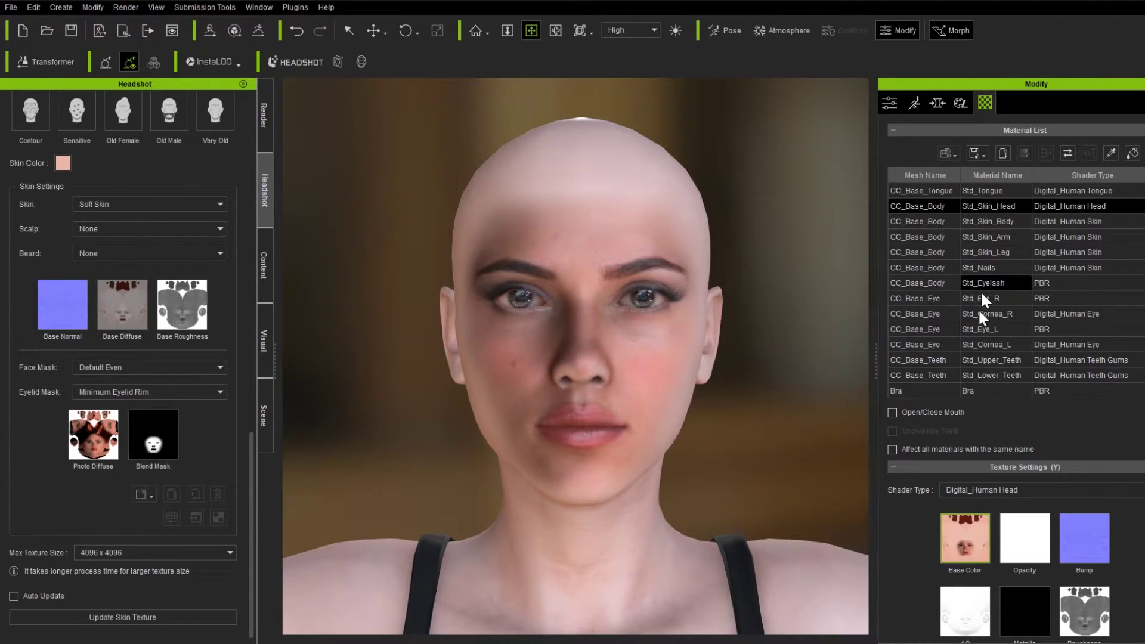
mouse_move(982, 537)
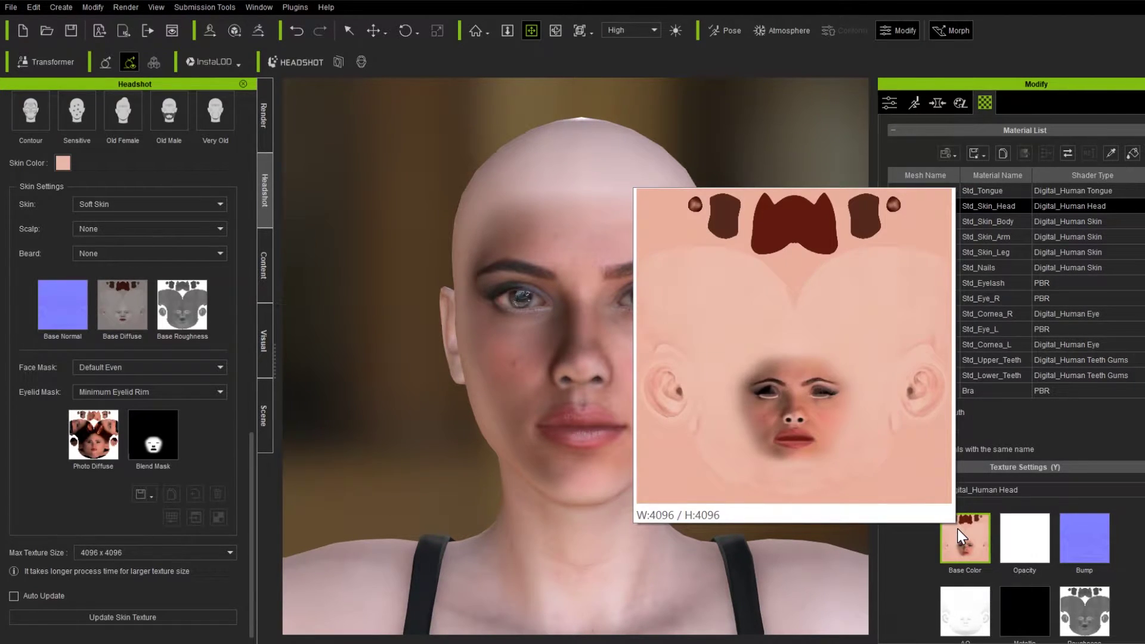
right_click(958, 529)
click(1004, 446)
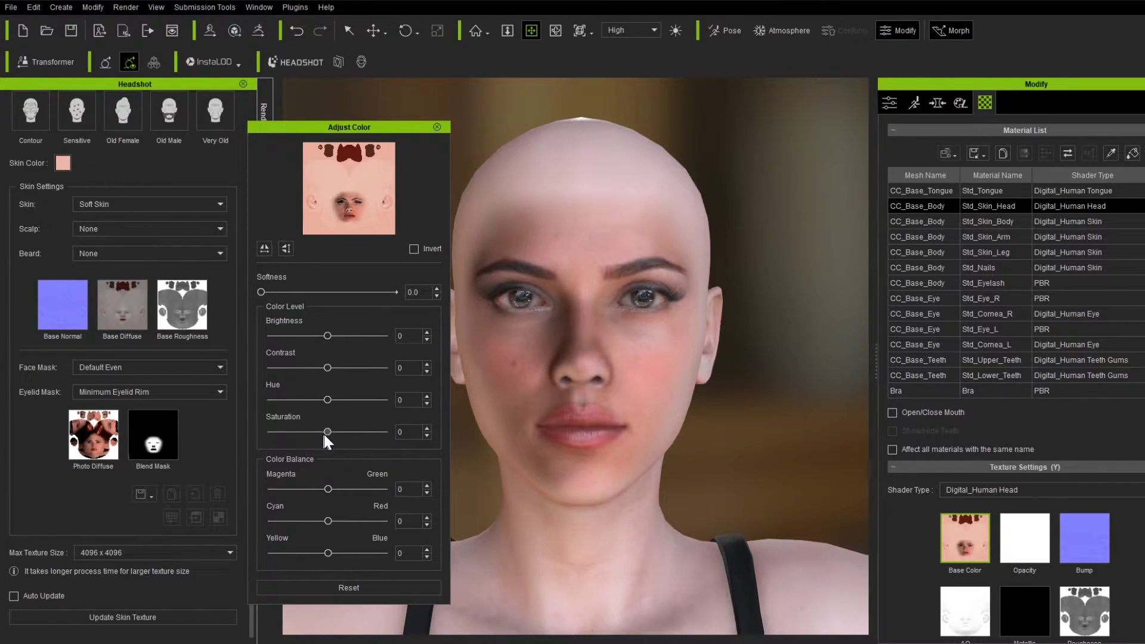
drag(324, 433, 294, 432)
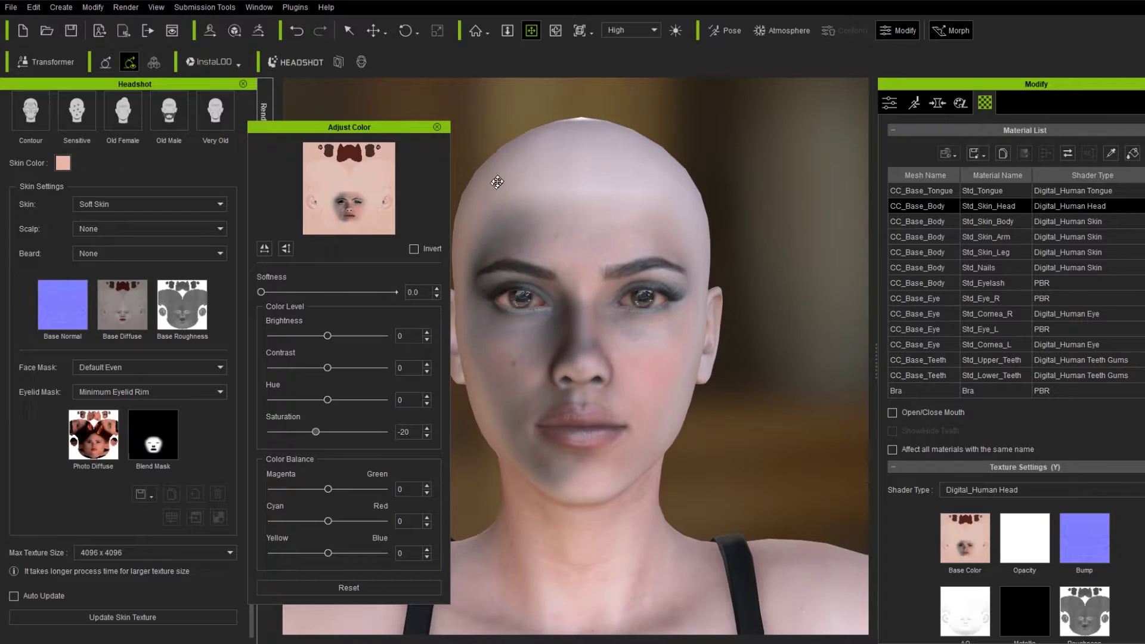
- Discard the desaturation, click the source photo, and cancel the file browser
click(439, 127)
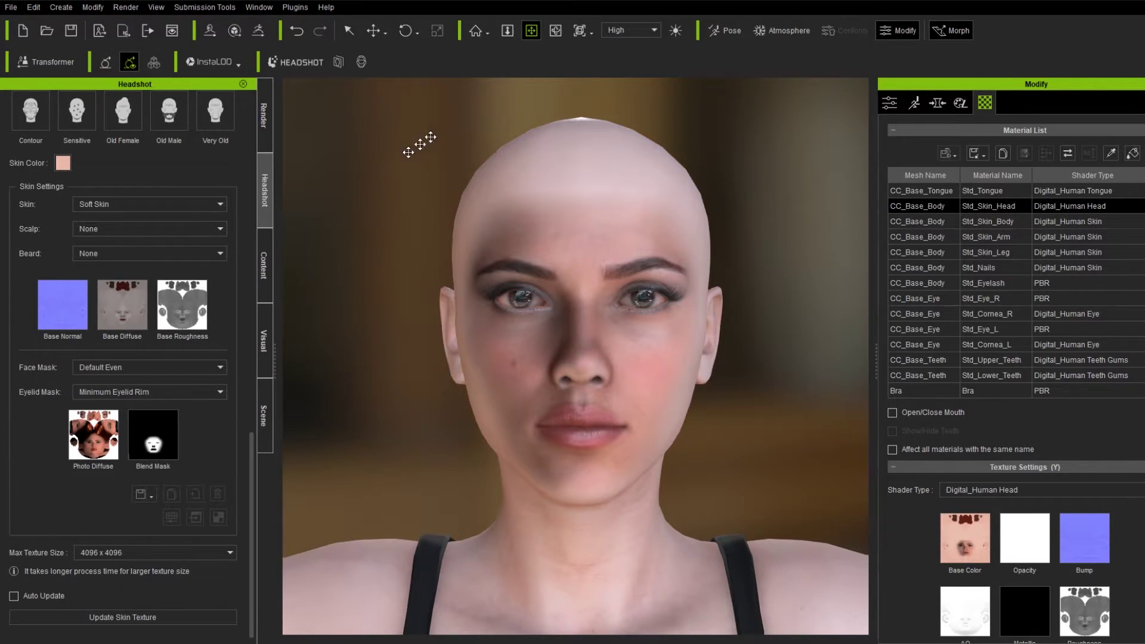
scroll(210, 256, up, 15)
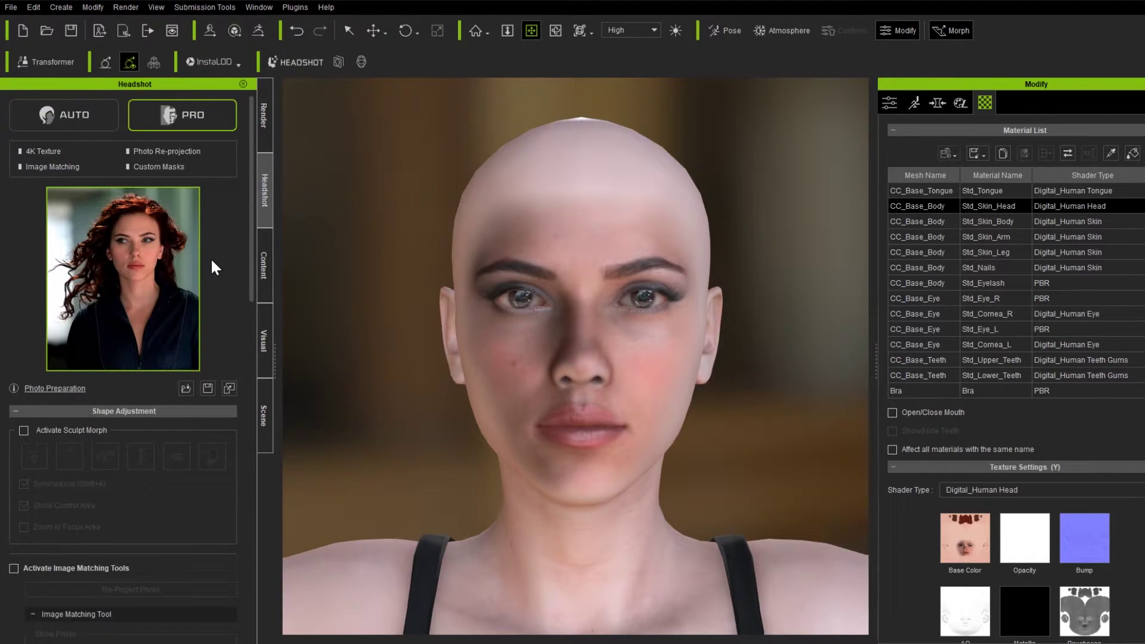
click(143, 281)
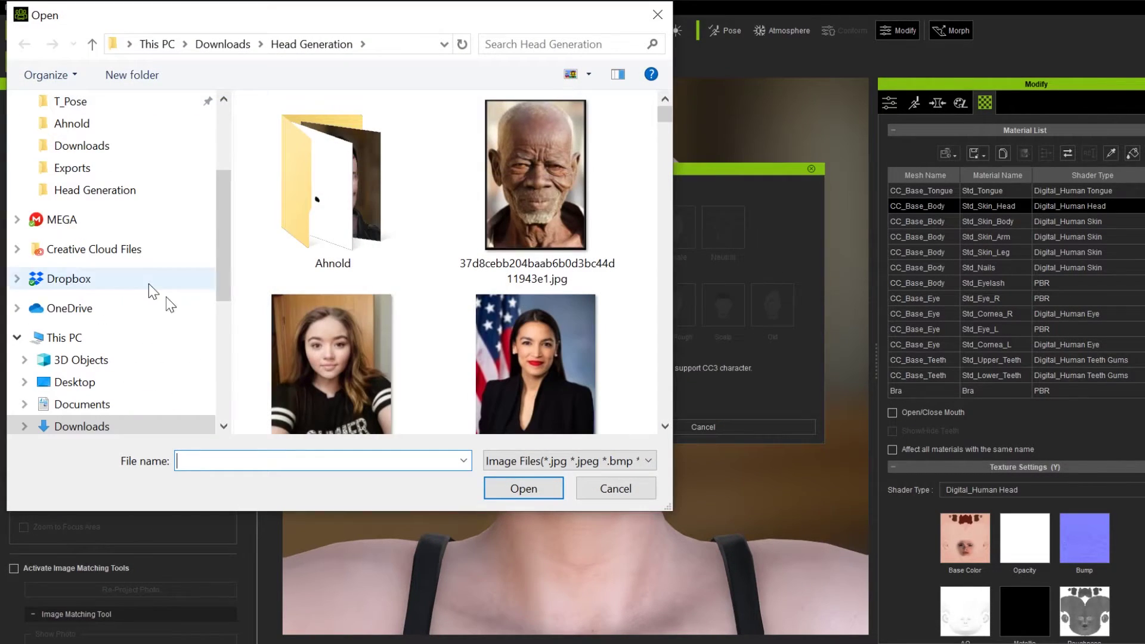
scroll(412, 255, down, 4)
scroll(416, 256, down, 10)
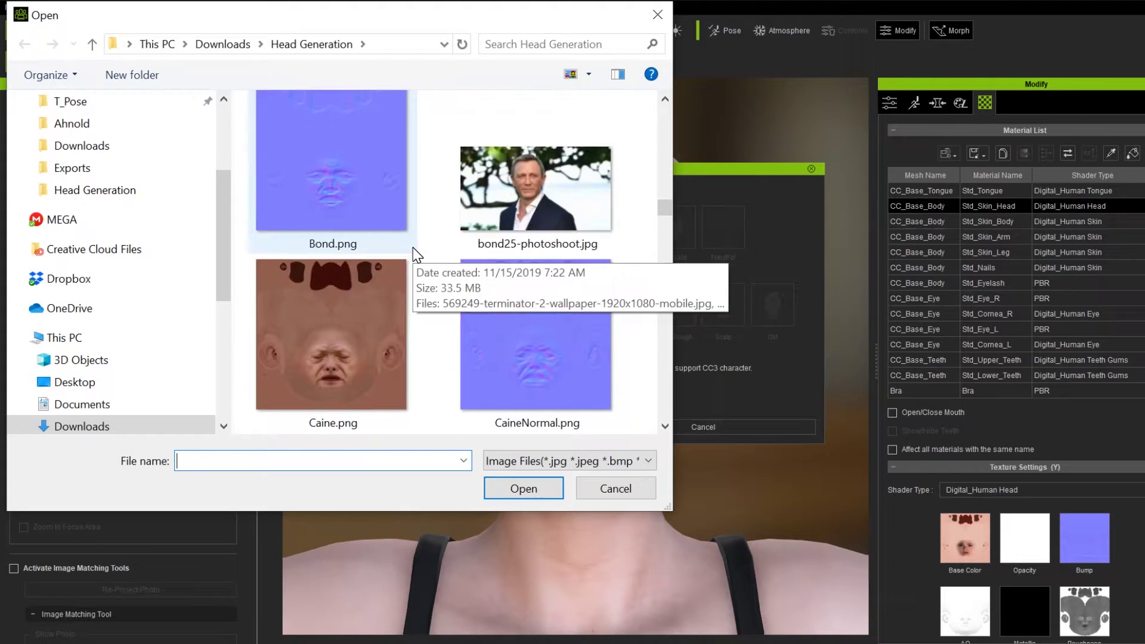
scroll(416, 255, down, 12)
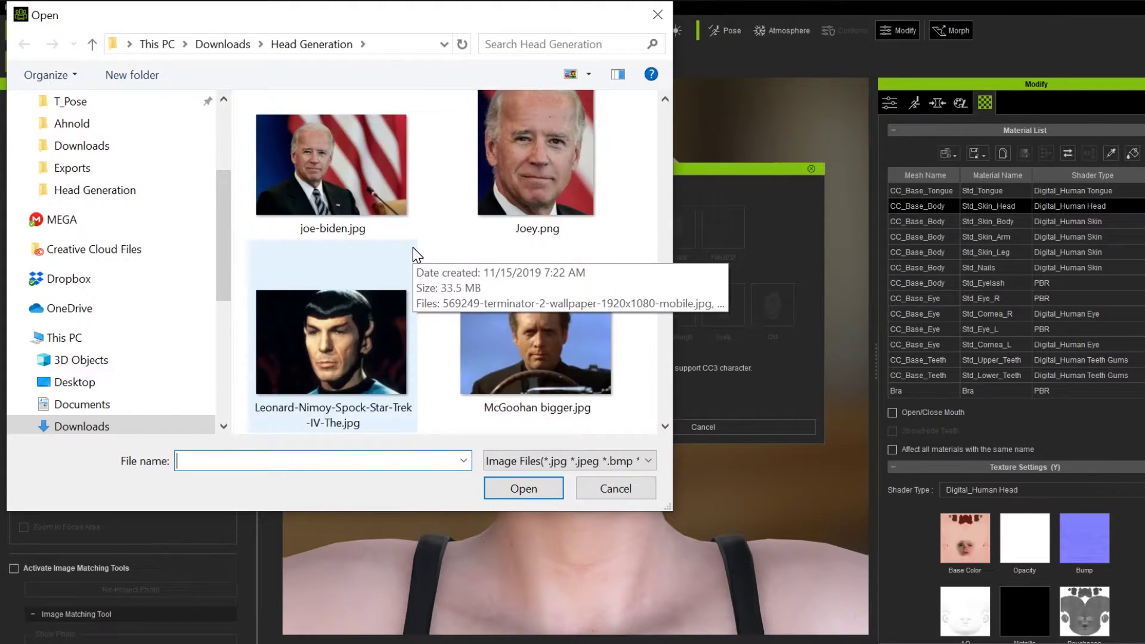
scroll(416, 256, down, 12)
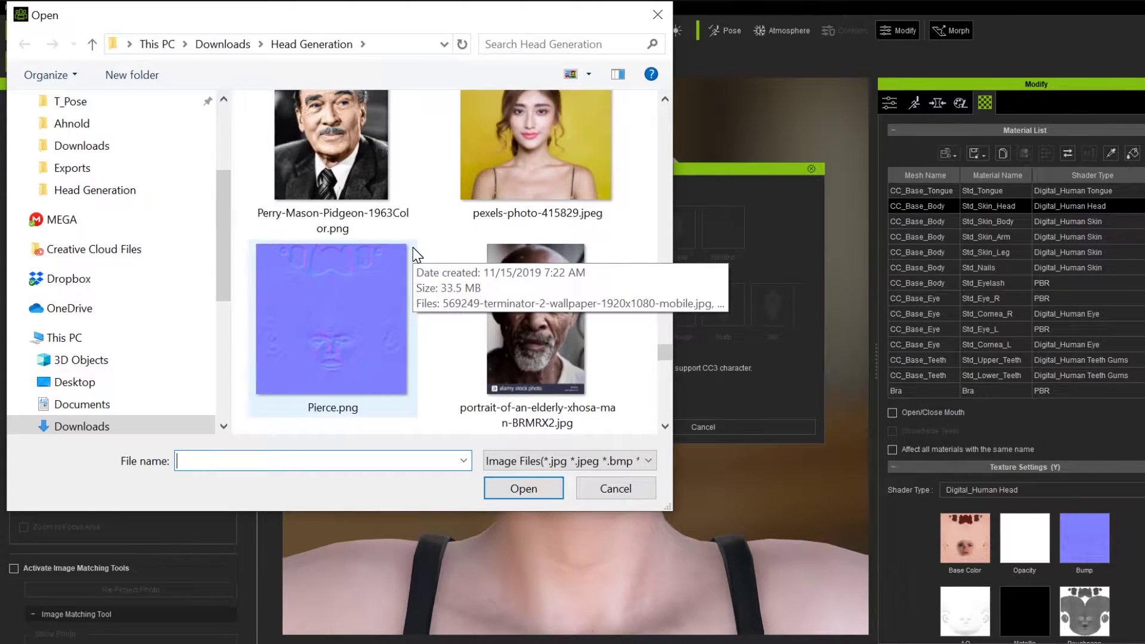
scroll(416, 256, up, 5)
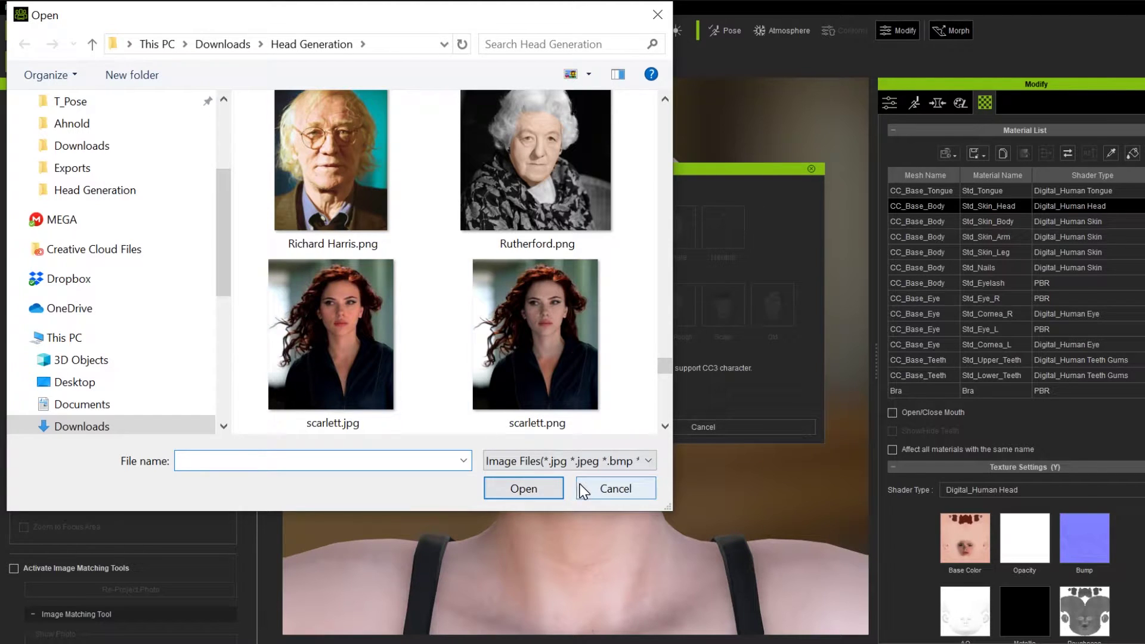
click(605, 492)
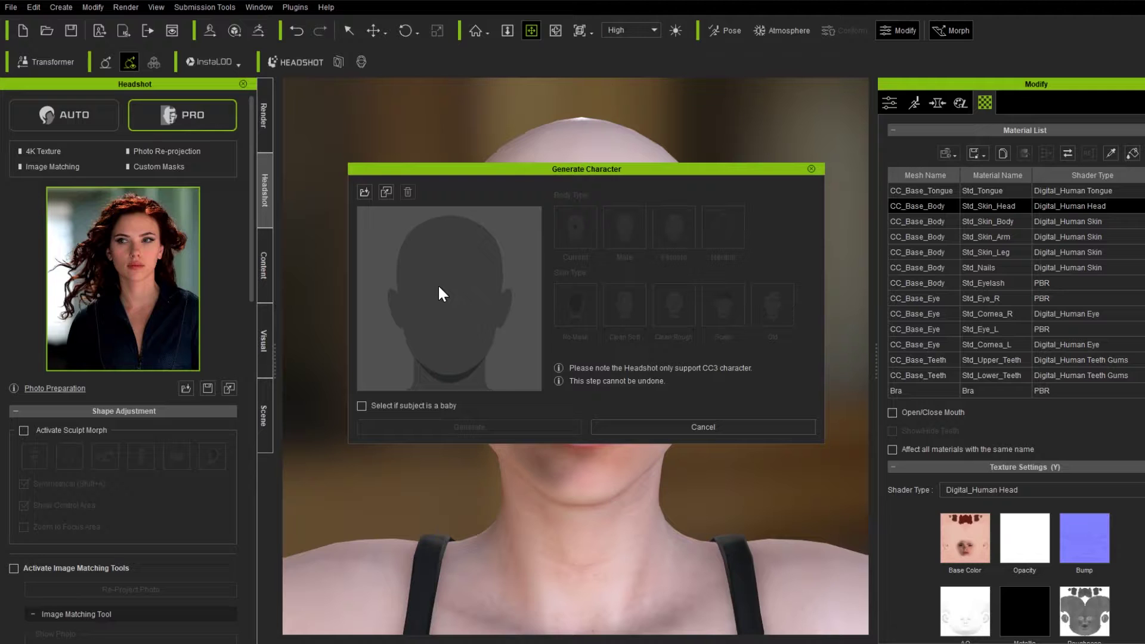
- Load scarlett.png and generate a Female head with Clean Soft skin
click(411, 307)
scroll(416, 309, down, 15)
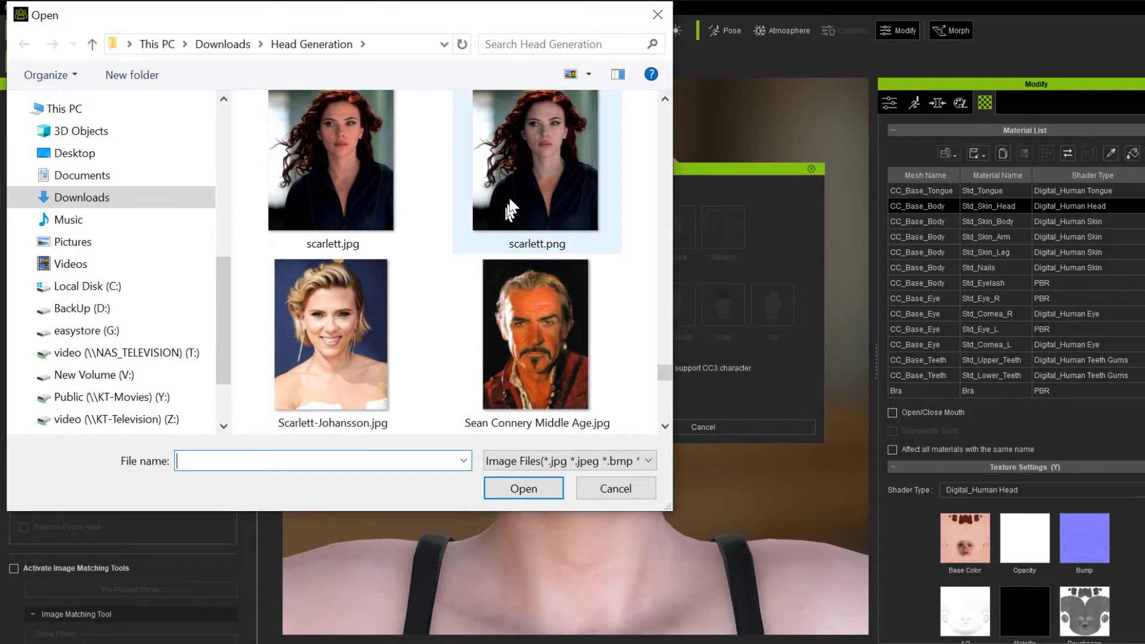
double_click(536, 155)
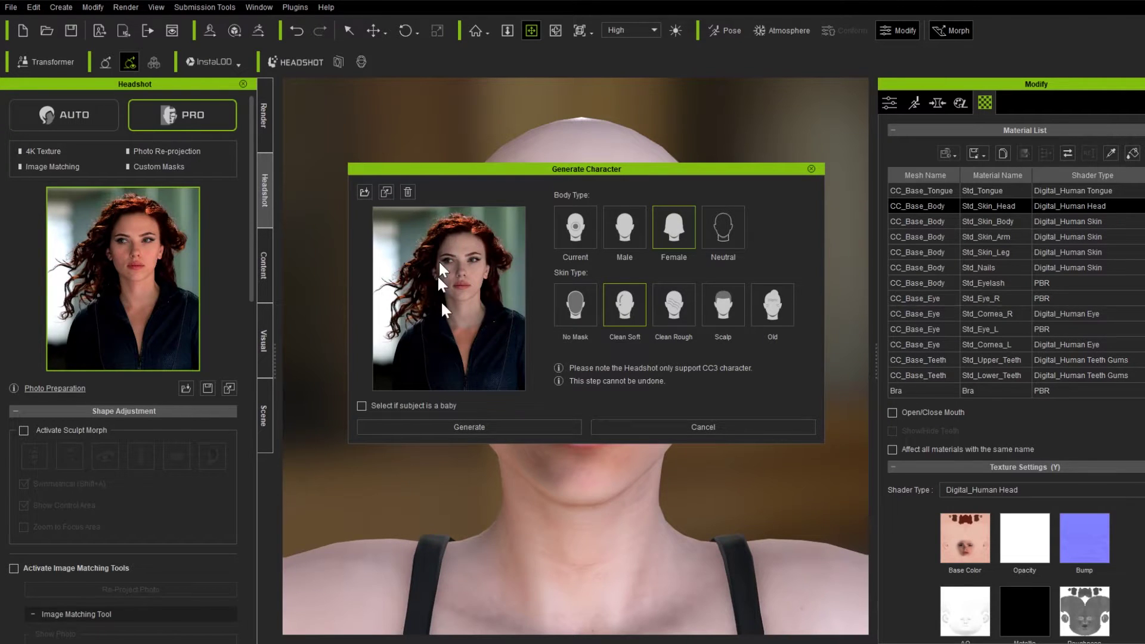
mouse_move(472, 286)
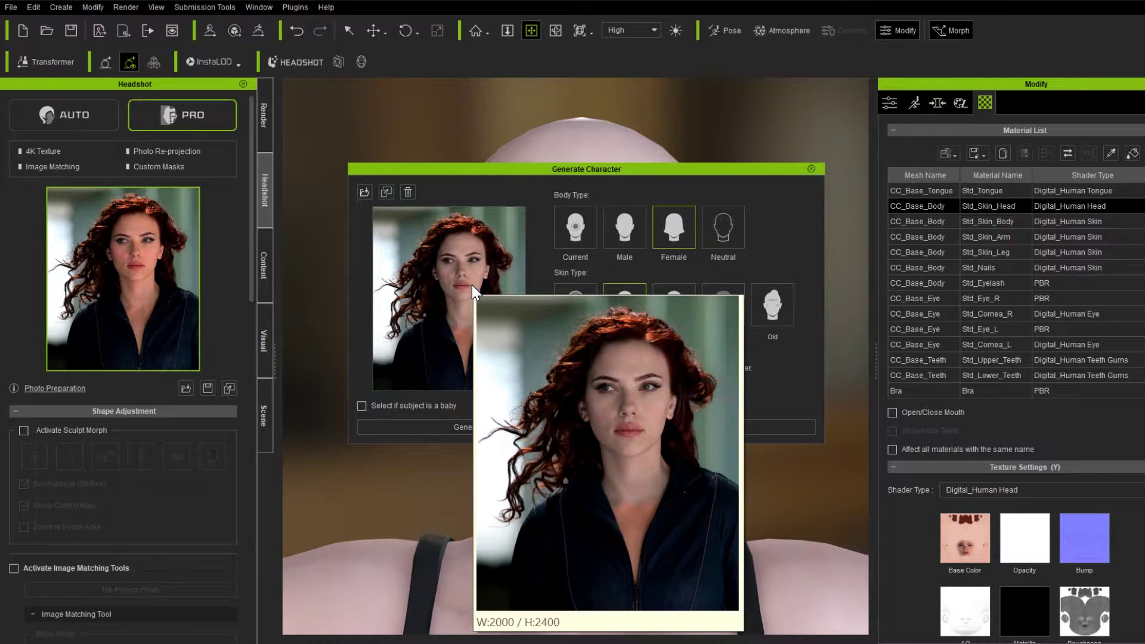
click(543, 427)
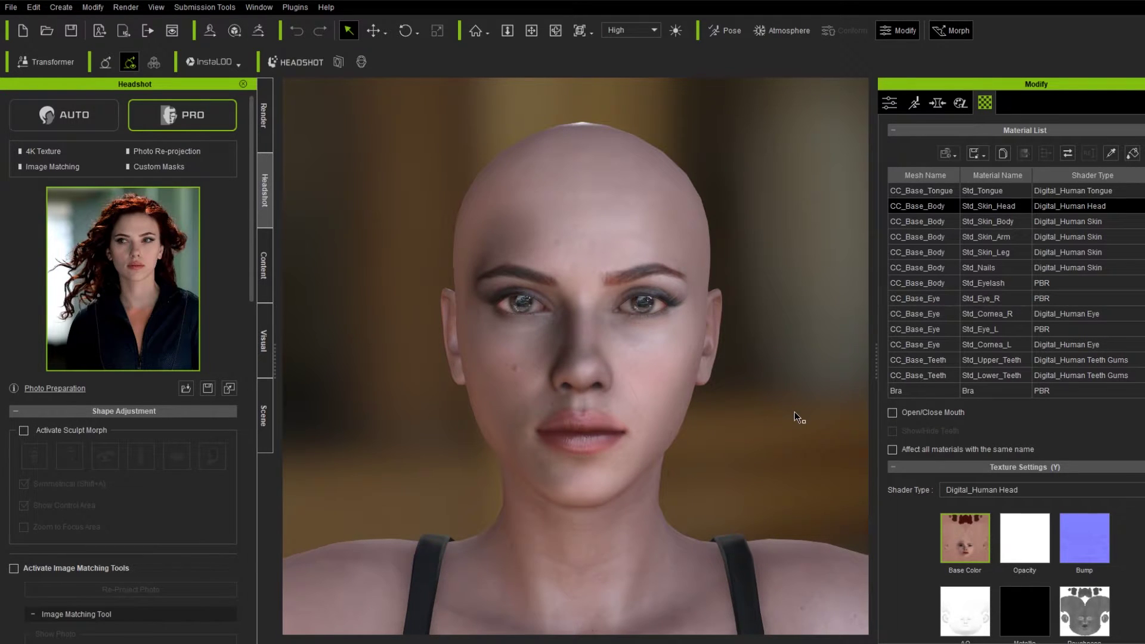
scroll(795, 412, up, 5)
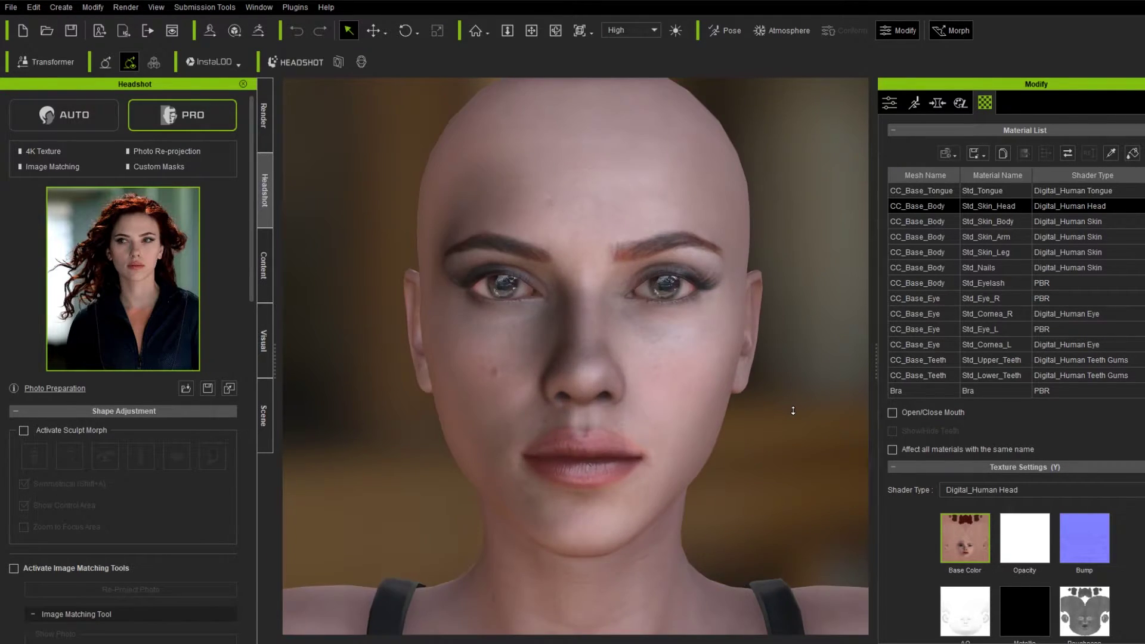
scroll(793, 411, down, 2)
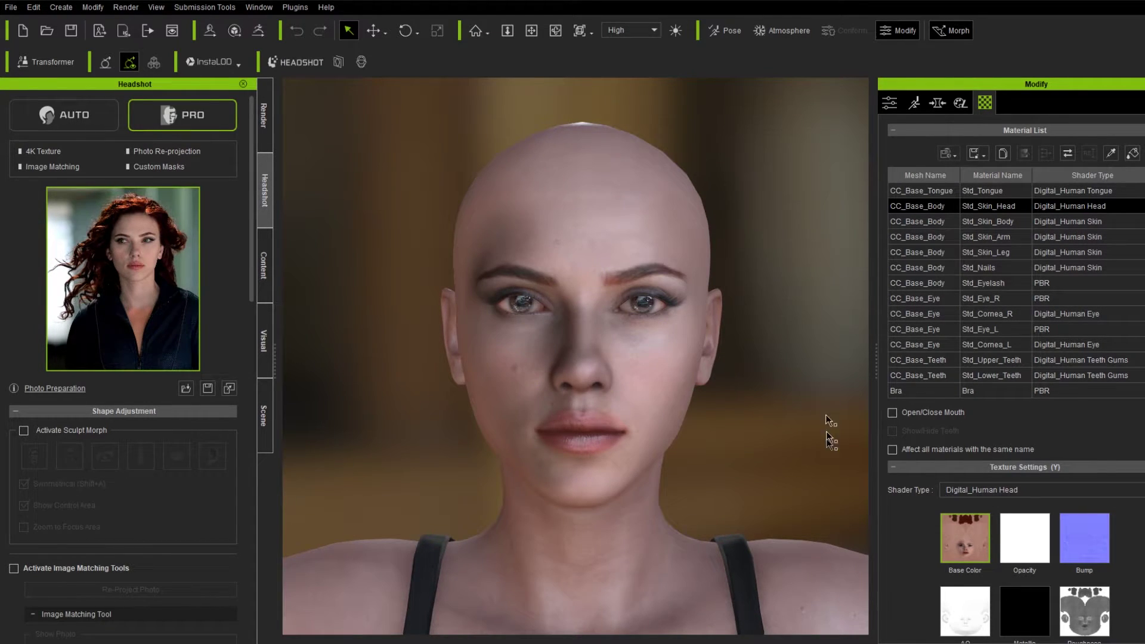
scroll(904, 528, down, 5)
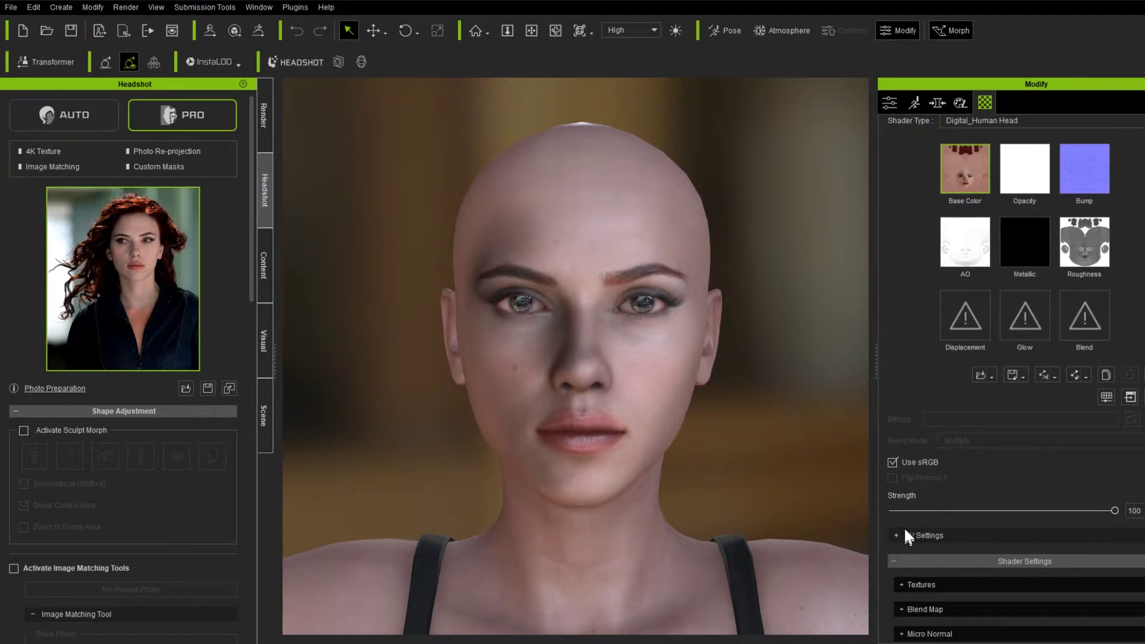
scroll(907, 465, up, 1)
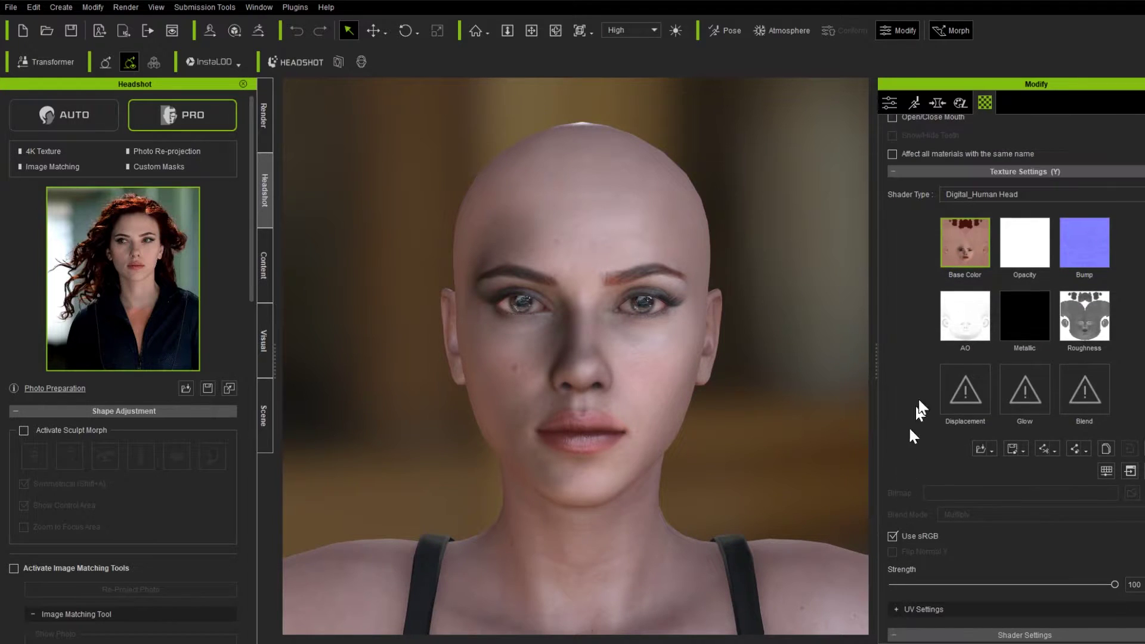
click(1130, 472)
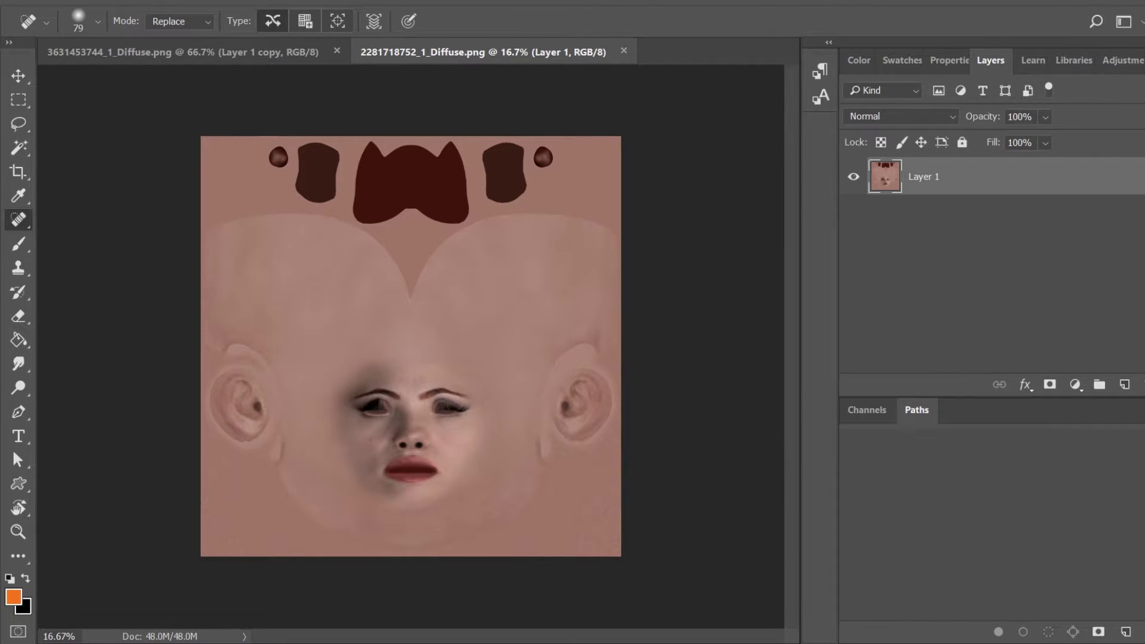
- Duplicate Layer 1 to create Layer 1 copy
key(F9)
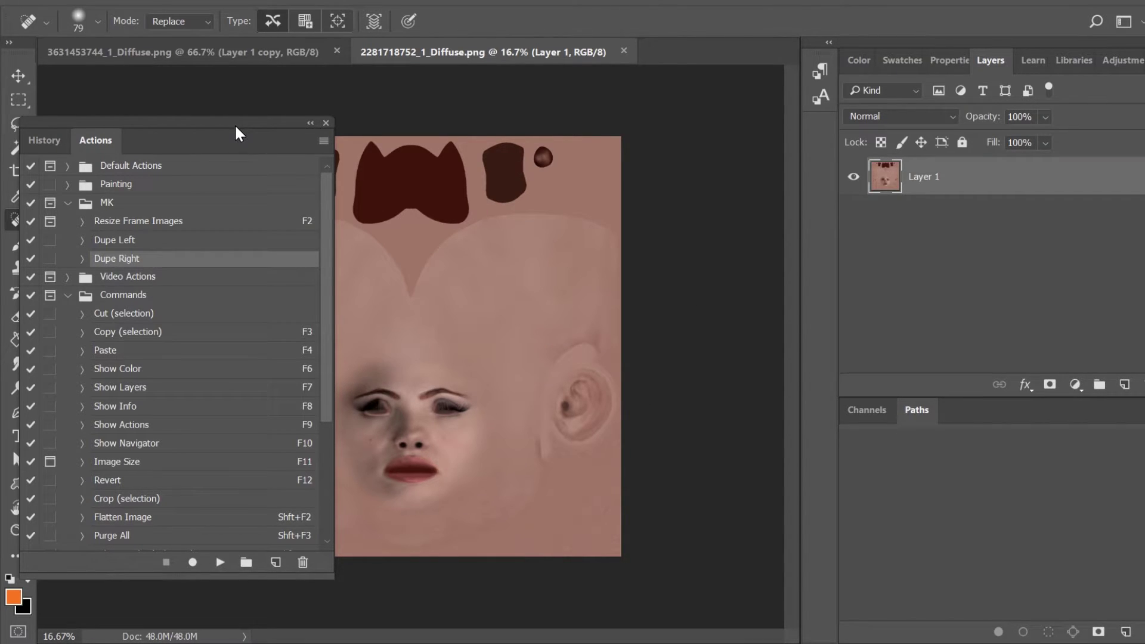
key(F9)
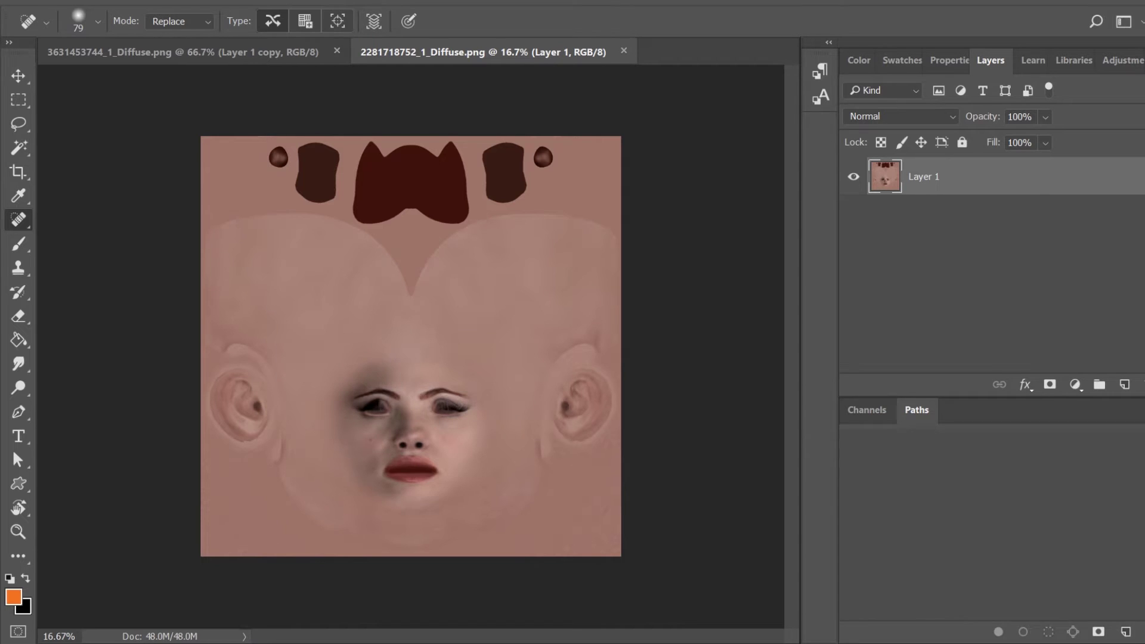
right_click(971, 194)
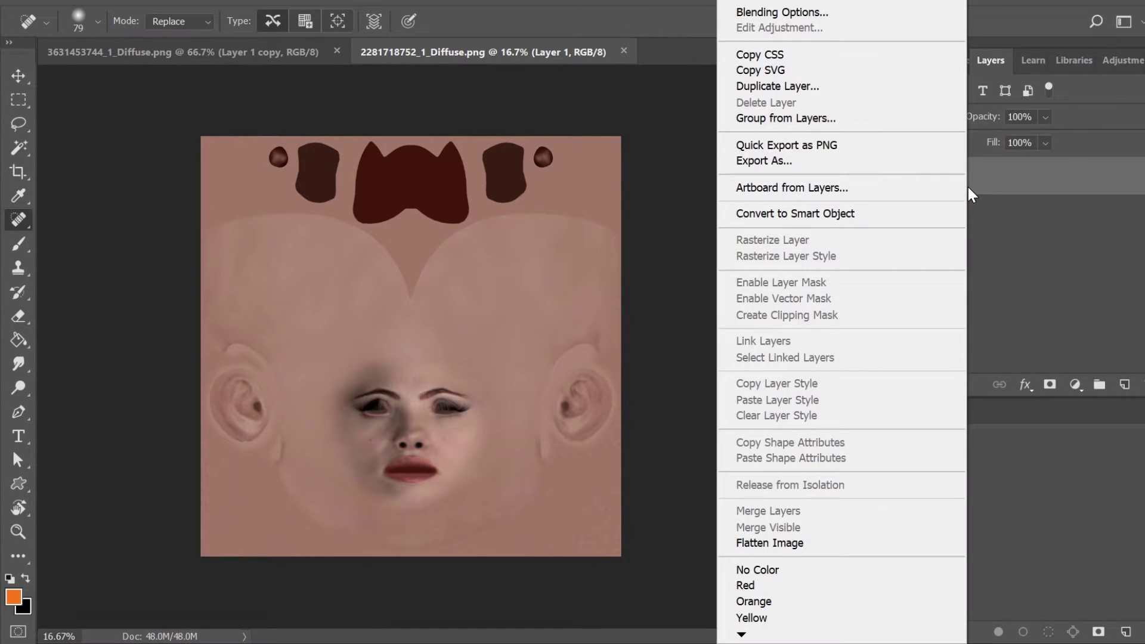
click(813, 91)
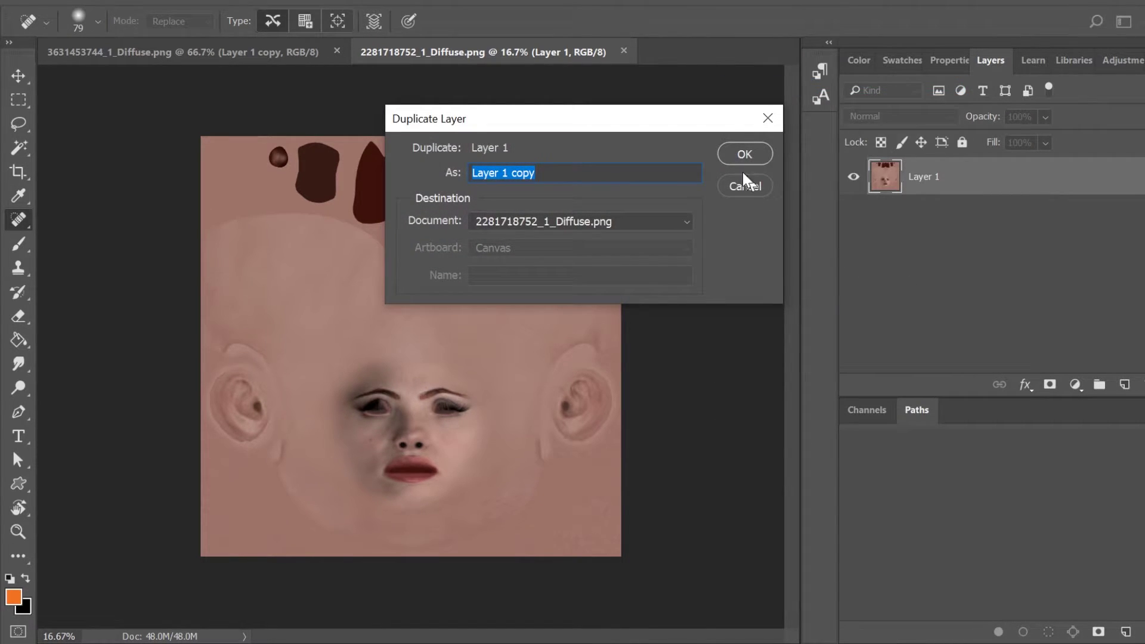
click(739, 154)
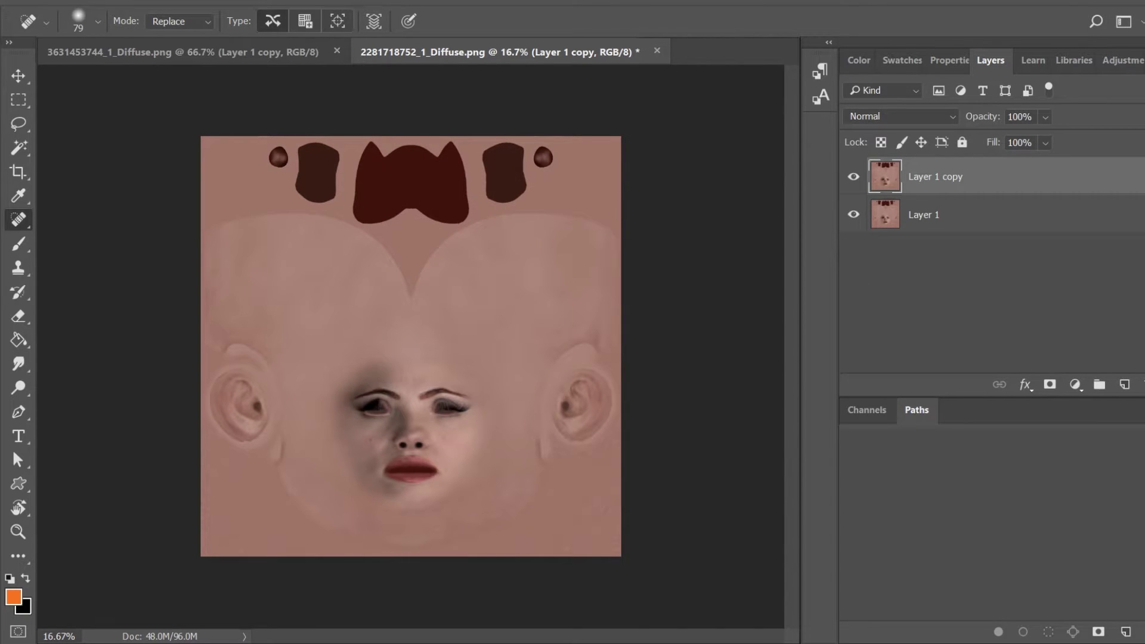
- Mirror the face by playing the Dupe Right action
key(F9)
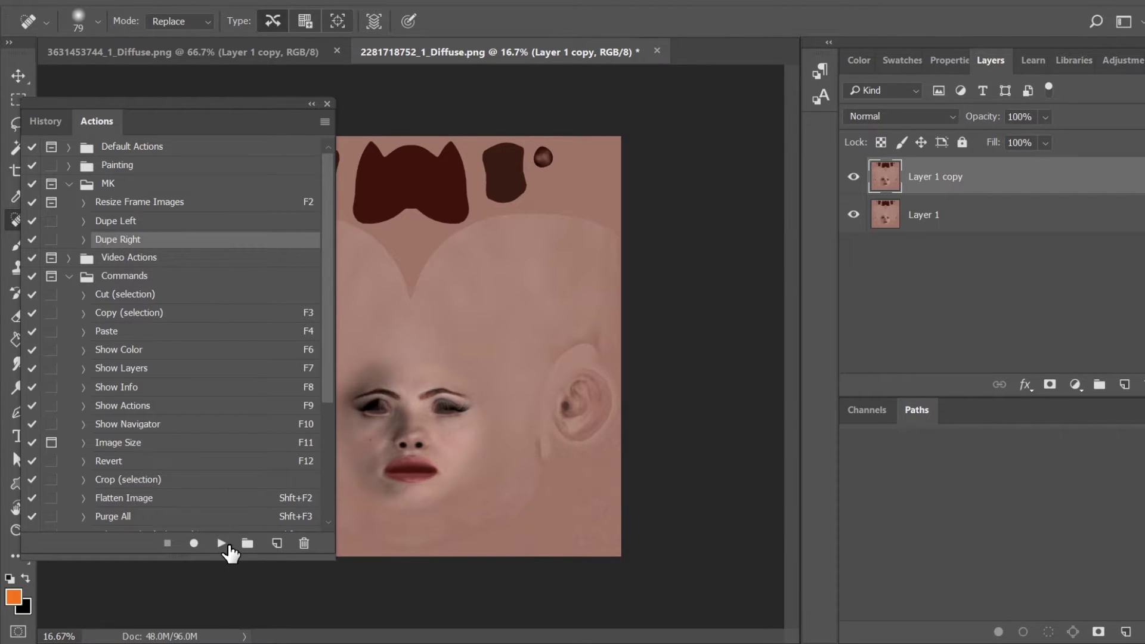
click(221, 543)
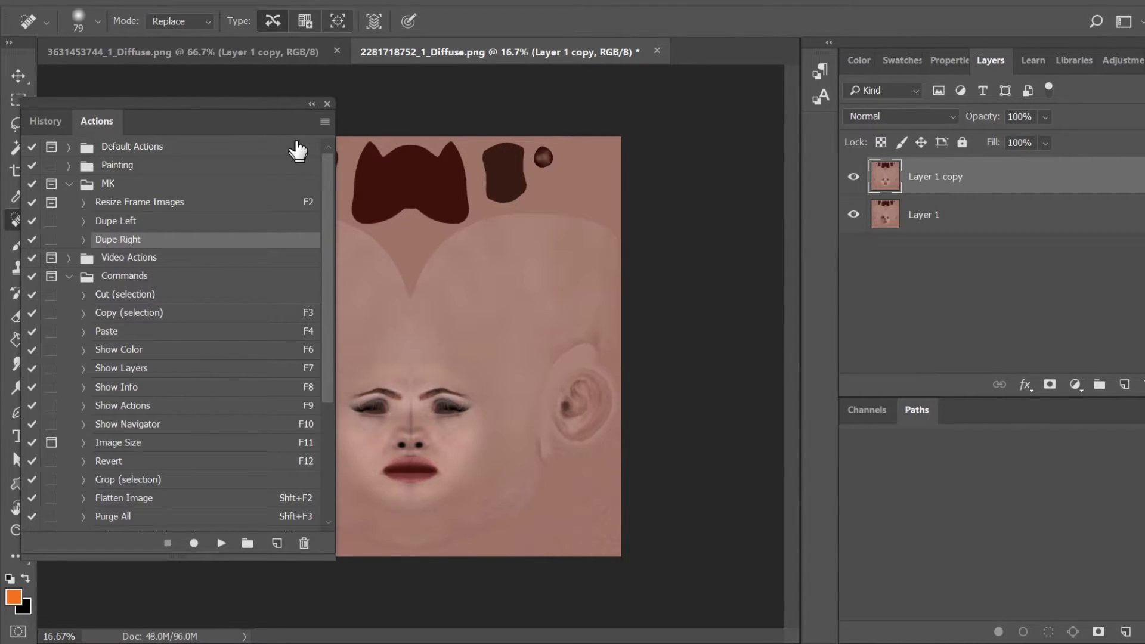
click(327, 104)
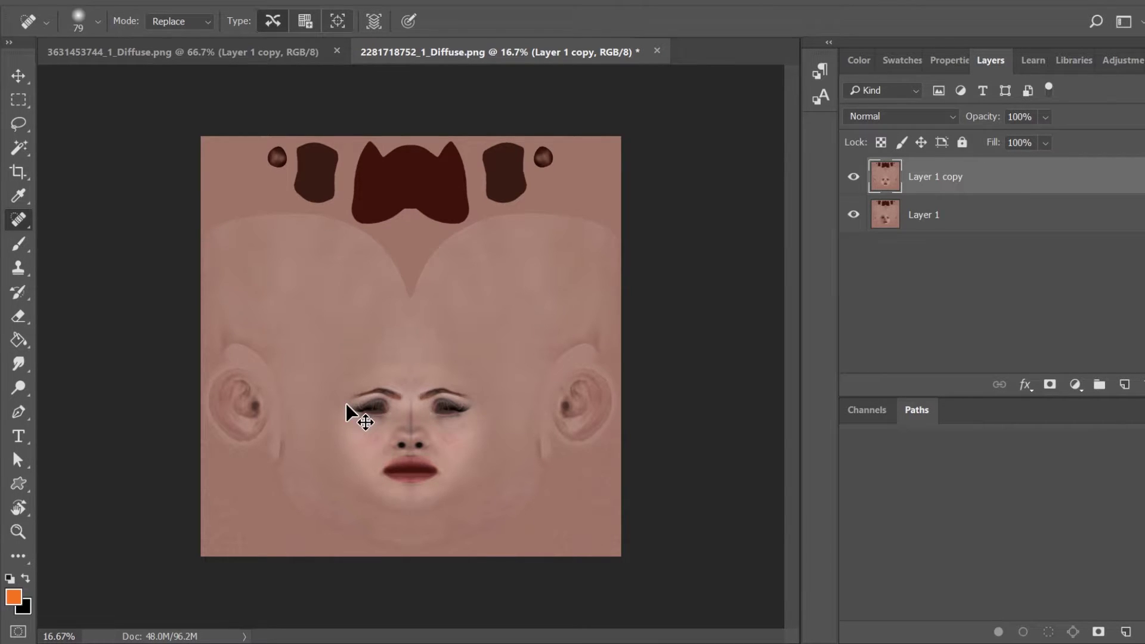
- Zoom in and heal the centre seam along the nose bridge
key(ctrl+plus)
key(ctrl+plus)
key(ctrl+plus)
key(ctrl+plus)
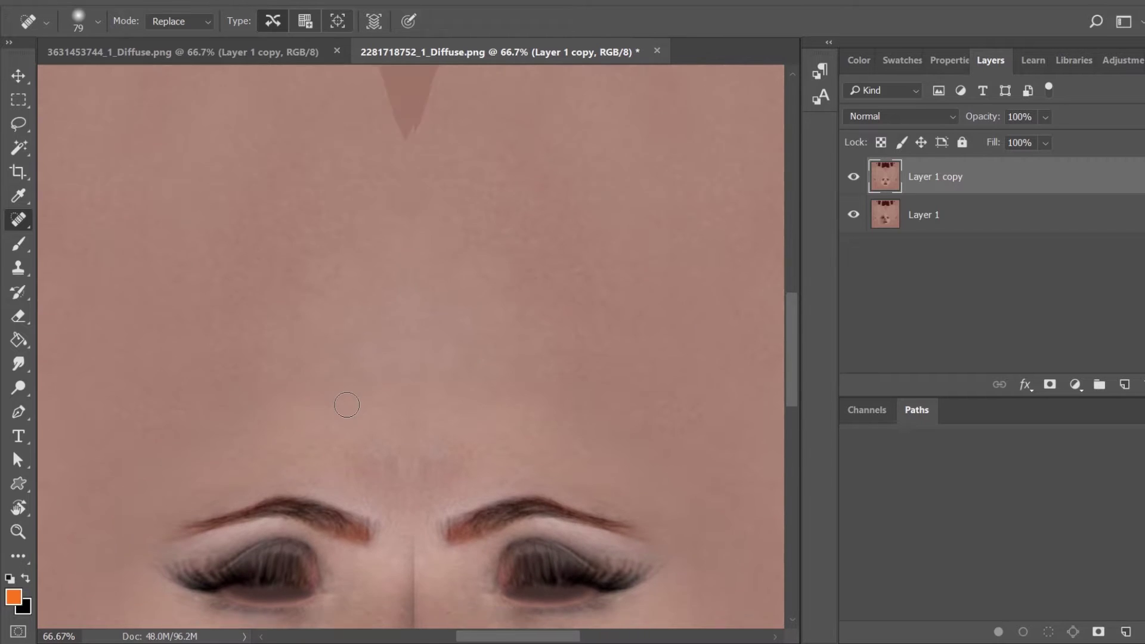
scroll(347, 405, down, 5)
scroll(347, 405, down, 2)
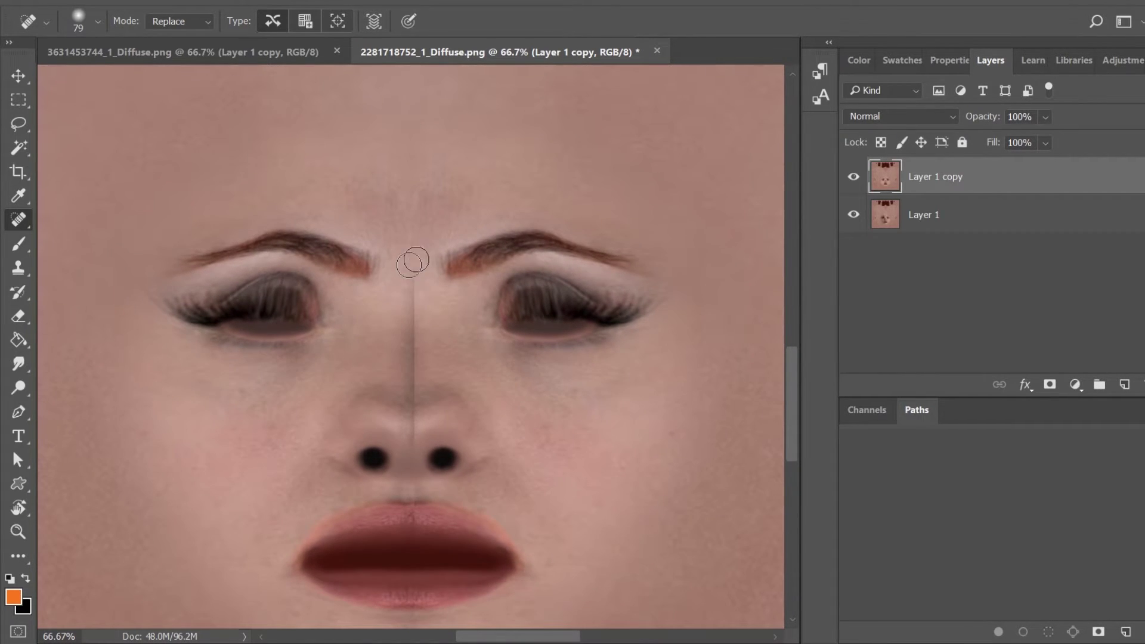
mouse_move(412, 258)
mouse_down()
mouse_move(422, 326)
mouse_move(416, 309)
mouse_move(412, 402)
mouse_move(417, 340)
mouse_move(466, 390)
mouse_move(459, 371)
mouse_move(420, 376)
mouse_move(411, 407)
mouse_up()
click(409, 345)
click(421, 334)
scroll(467, 391, down, 1)
click(406, 333)
drag(404, 314, 404, 312)
drag(409, 266, 410, 292)
drag(417, 335, 411, 373)
click(415, 316)
- Heal the seam under the nose, above the upper lip and below the lower lip
scroll(489, 381, down, 2)
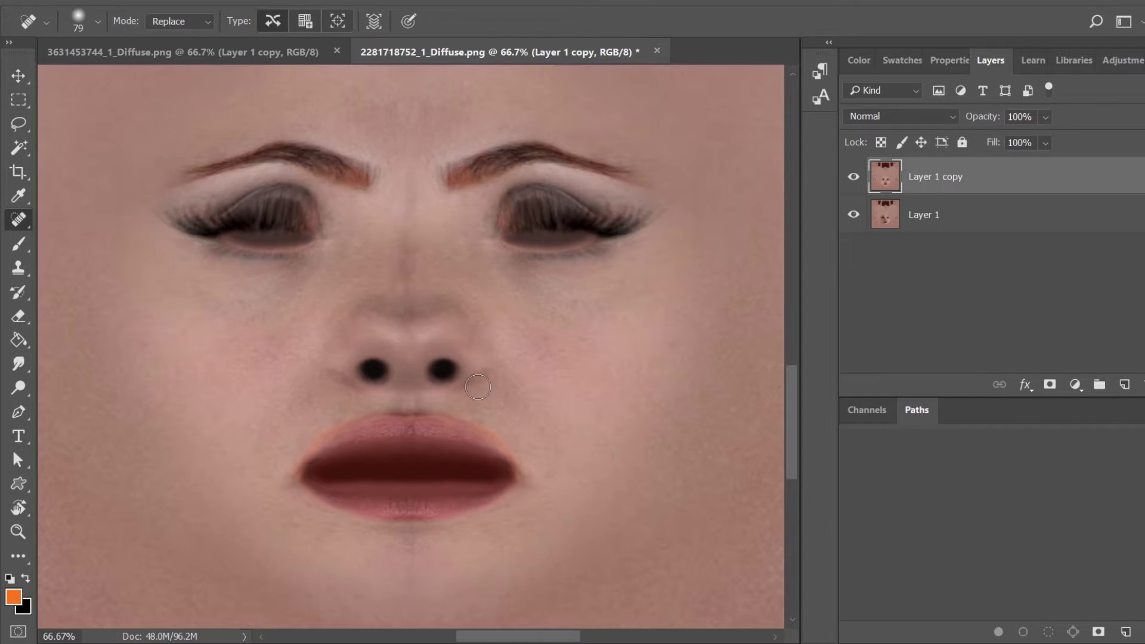
scroll(543, 373, down, 1)
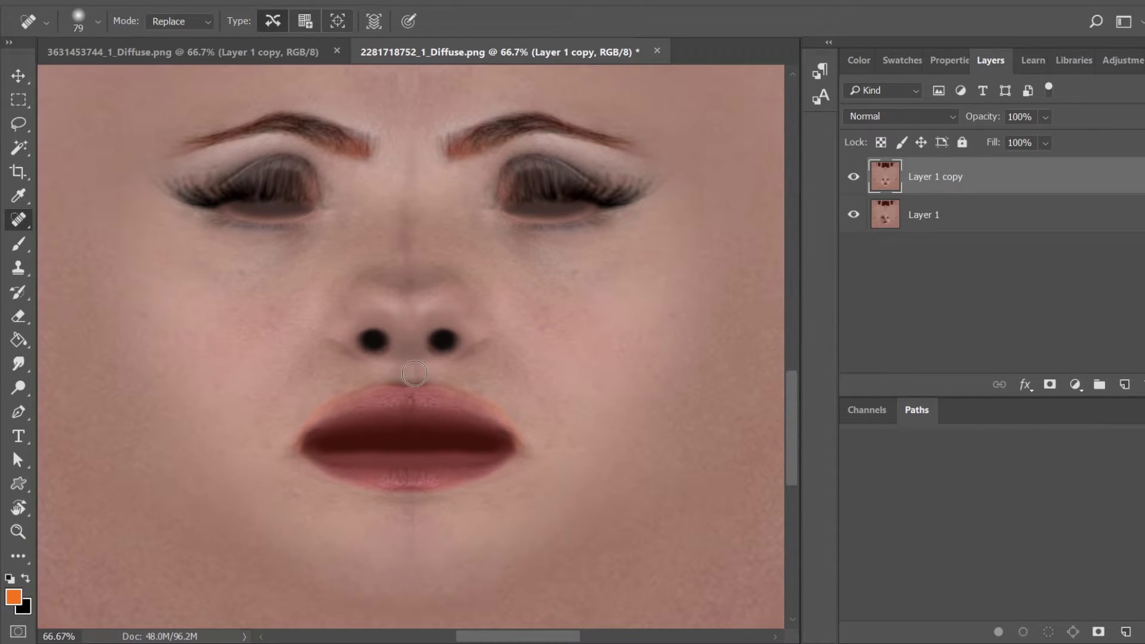
click(413, 371)
click(402, 368)
scroll(607, 397, down, 2)
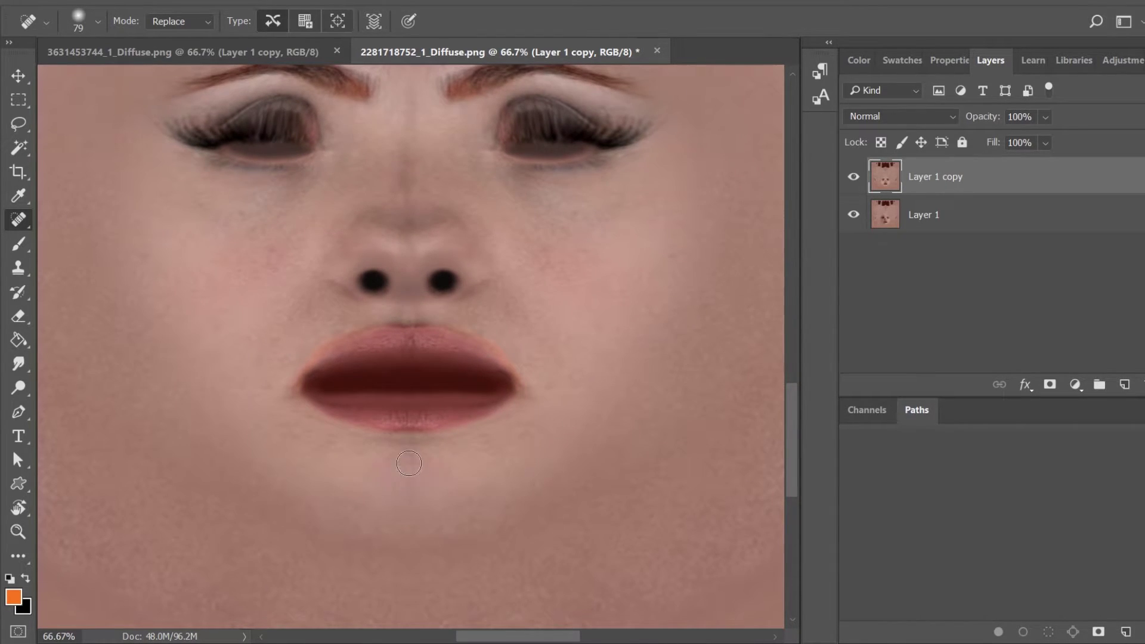
click(414, 462)
key(ctrl+minus)
key(ctrl+minus)
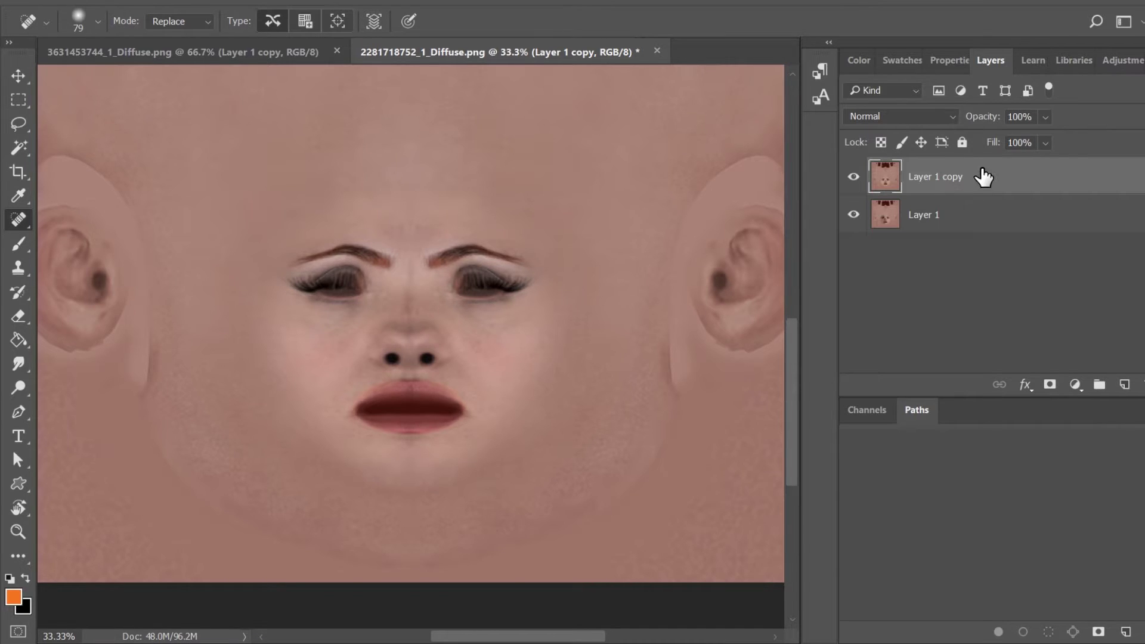
right_click(983, 177)
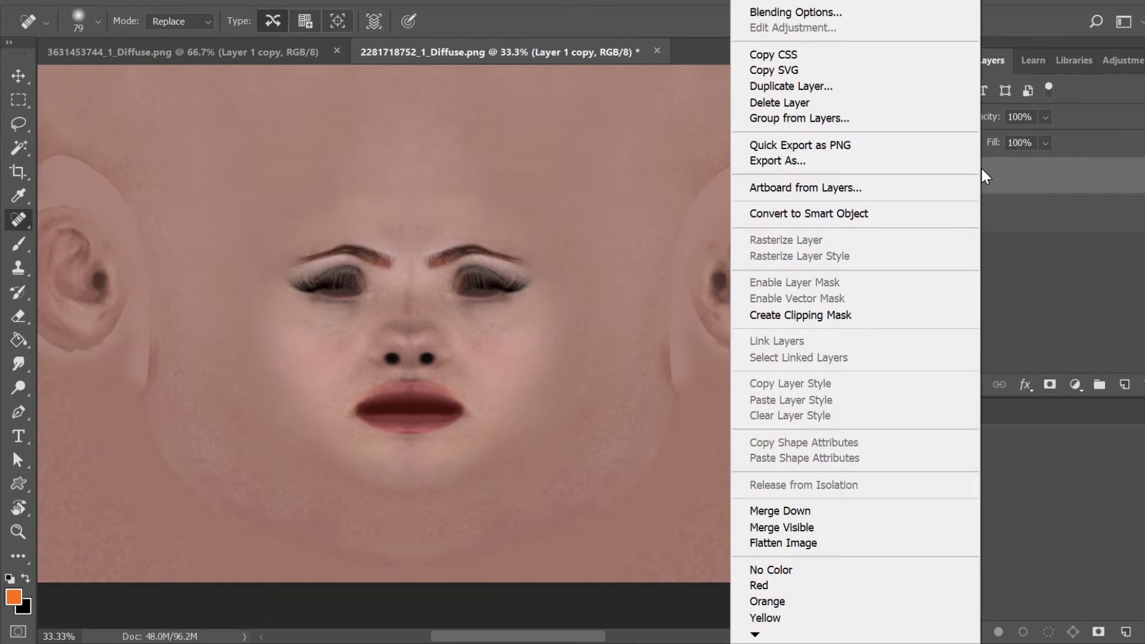
click(866, 511)
click(53, 2)
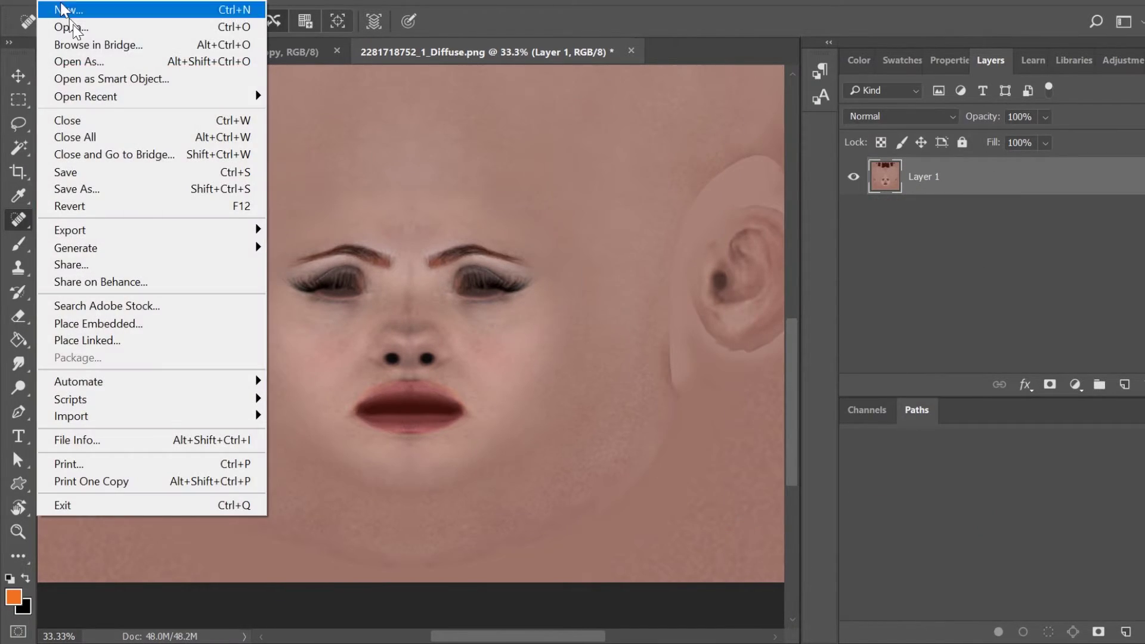
click(123, 173)
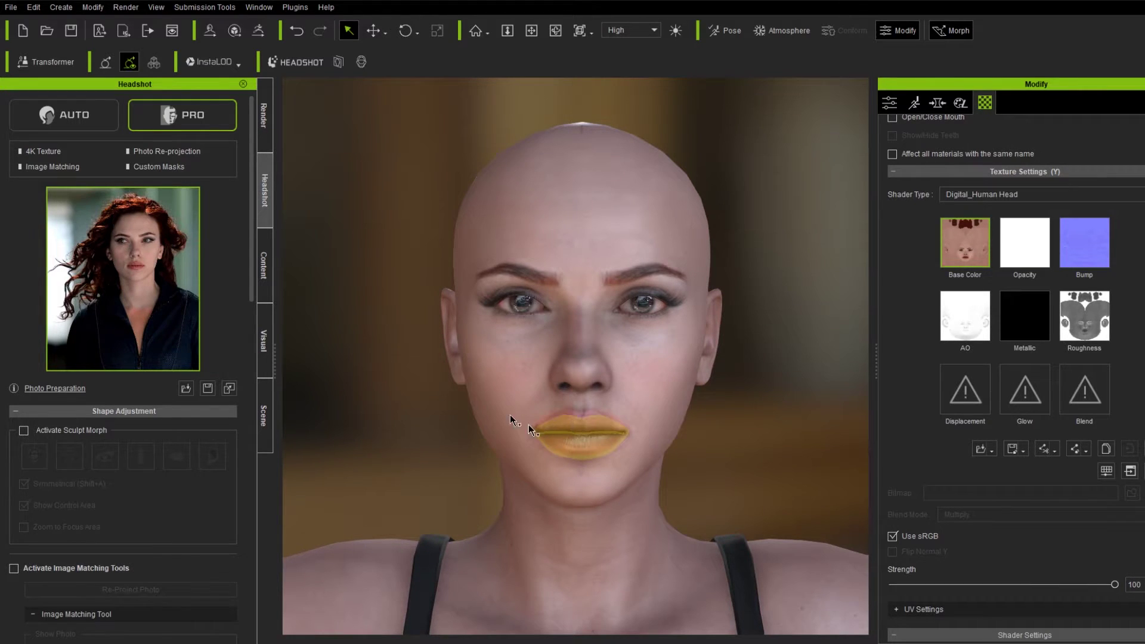
key(c)
drag(404, 383, 318, 392)
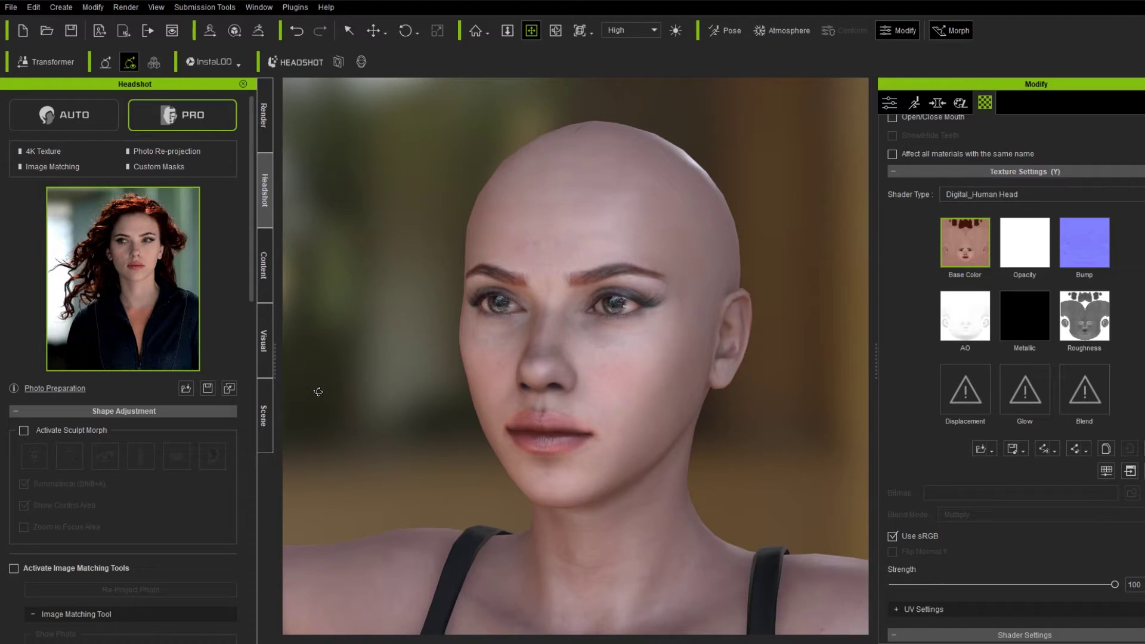
drag(398, 424, 566, 361)
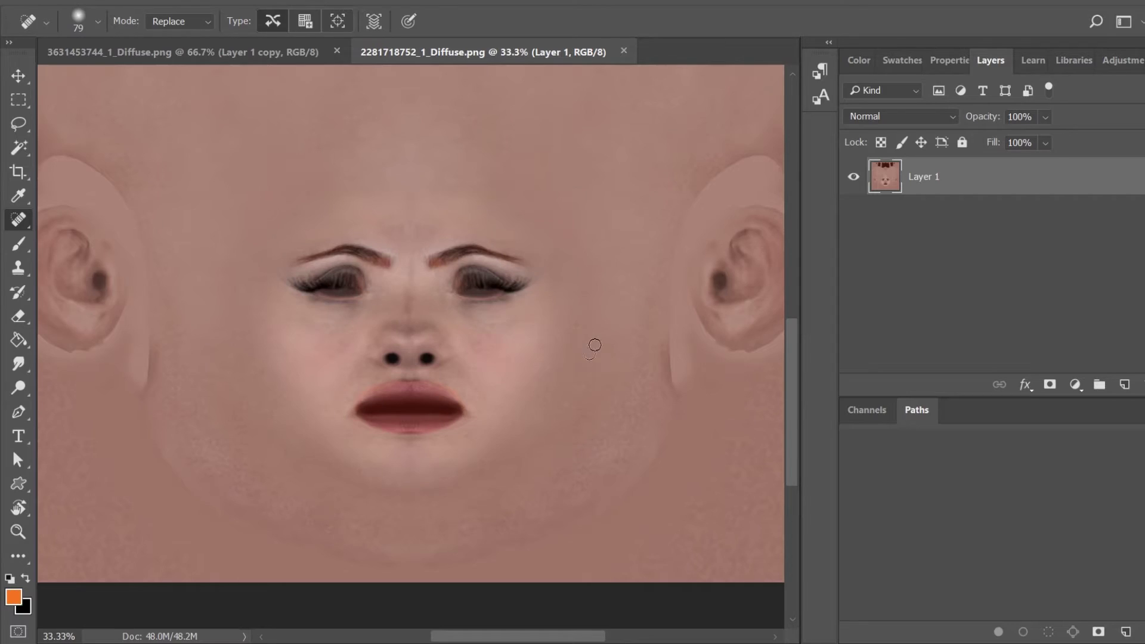
- Zoom in and heal the seam down the nose bridge and across the nose tip
key(ctrl+plus)
key(ctrl+plus)
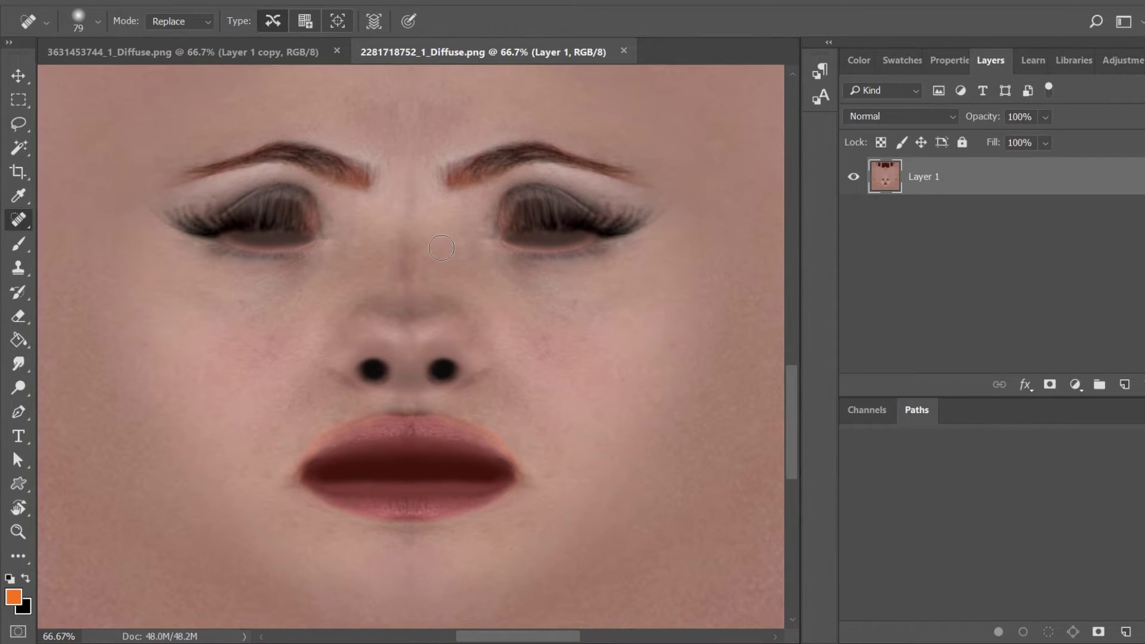
mouse_move(409, 260)
mouse_down()
mouse_move(419, 327)
mouse_move(391, 316)
mouse_up()
click(391, 320)
mouse_move(400, 310)
mouse_down()
mouse_move(426, 309)
mouse_move(398, 326)
mouse_move(369, 306)
mouse_move(414, 311)
mouse_up()
drag(418, 306, 413, 332)
mouse_move(366, 303)
mouse_down()
mouse_move(412, 323)
mouse_move(463, 311)
mouse_move(415, 319)
mouse_move(379, 308)
mouse_up()
mouse_move(401, 311)
mouse_down()
mouse_move(370, 306)
mouse_move(408, 336)
mouse_move(420, 307)
mouse_move(405, 304)
mouse_up()
mouse_move(376, 298)
mouse_down()
mouse_move(413, 337)
mouse_move(406, 301)
mouse_move(453, 308)
mouse_move(434, 311)
mouse_move(454, 309)
mouse_move(475, 344)
mouse_move(444, 302)
mouse_move(416, 300)
mouse_up()
- Heal the remaining spots on the upper nose and nose bridge
click(472, 327)
click(385, 288)
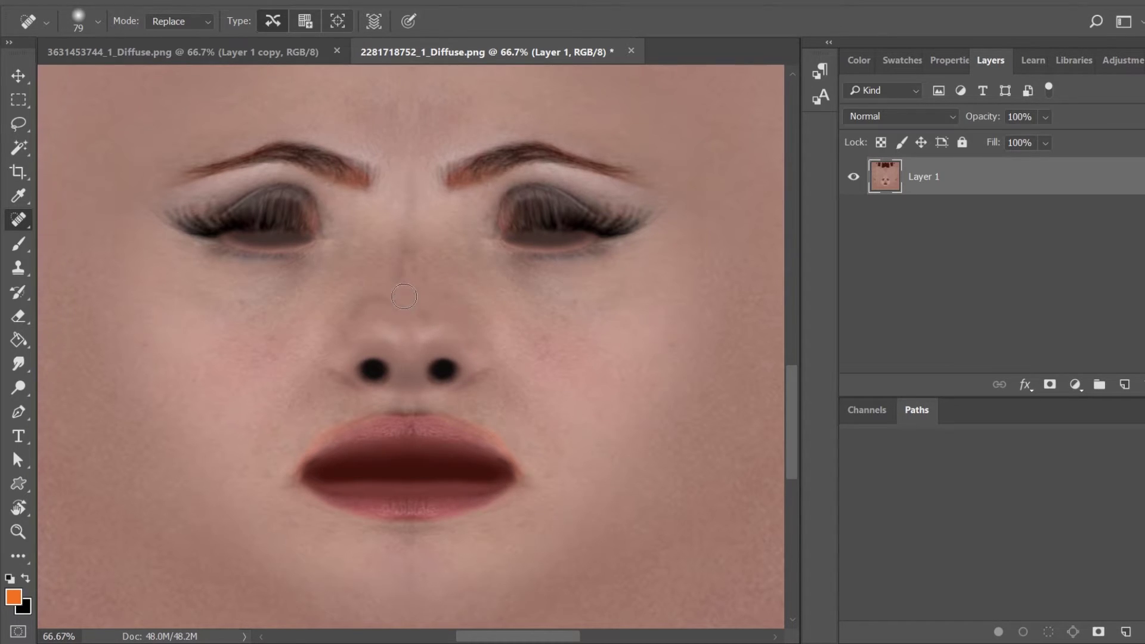
mouse_move(370, 305)
mouse_down()
mouse_move(411, 307)
mouse_move(400, 266)
mouse_move(401, 289)
mouse_move(410, 263)
mouse_up()
click(399, 267)
click(410, 305)
click(431, 304)
drag(434, 325, 431, 319)
click(385, 302)
- Touch up a few last nose spots and save the diffuse texture
click(360, 310)
click(426, 316)
click(442, 301)
click(57, 1)
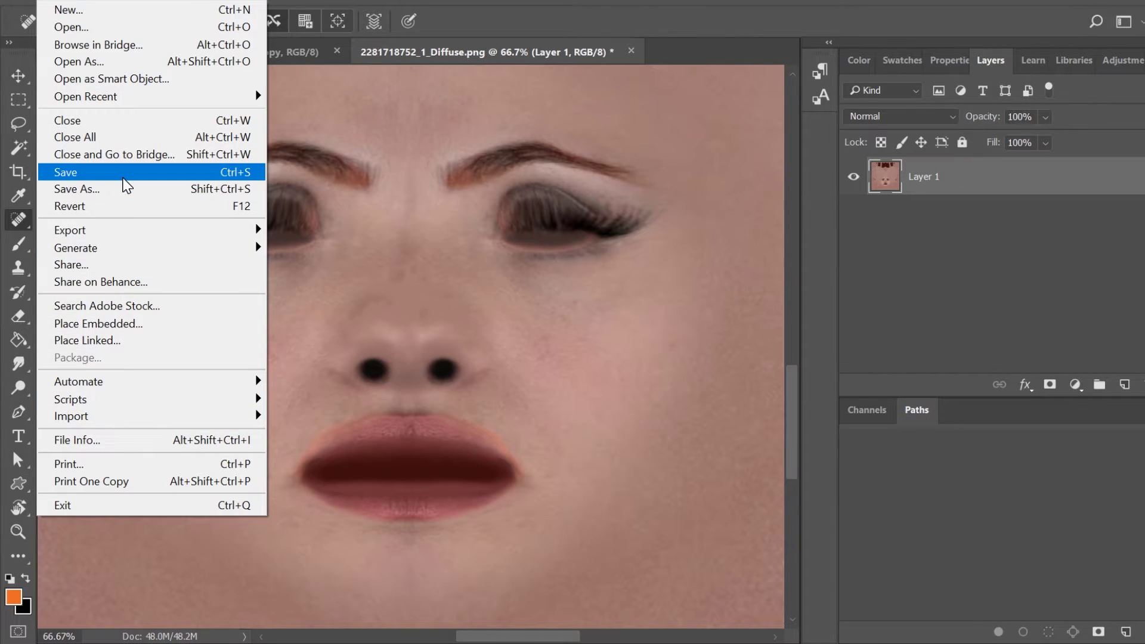
click(122, 174)
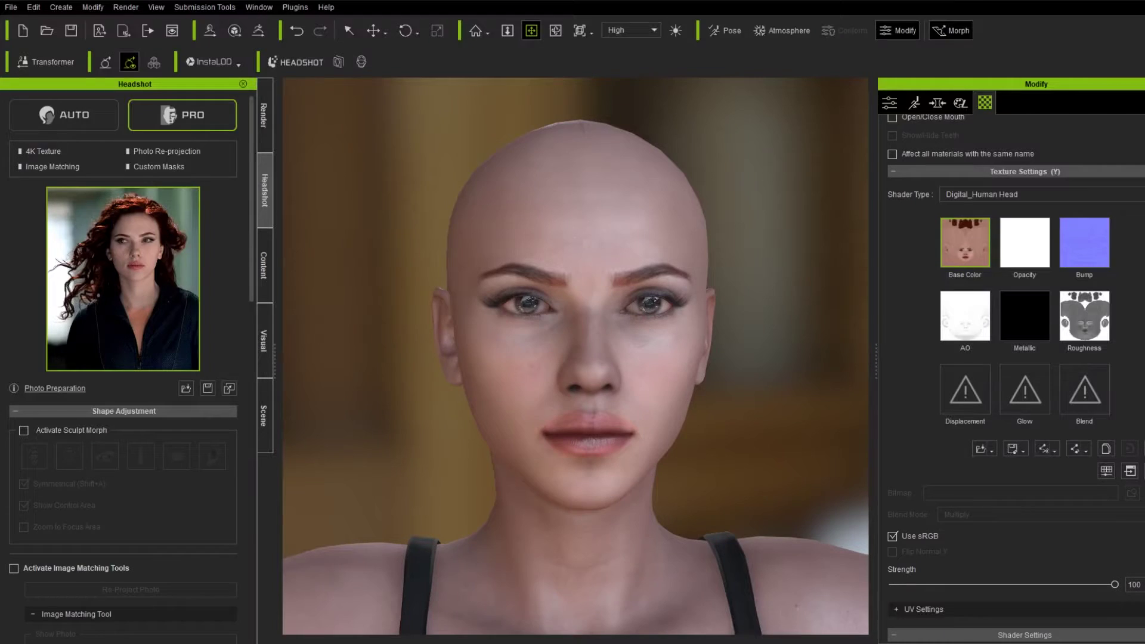
- Inspect the edited face from three-quarter and front views, then scroll to Texture Adjustment
drag(674, 358, 816, 401)
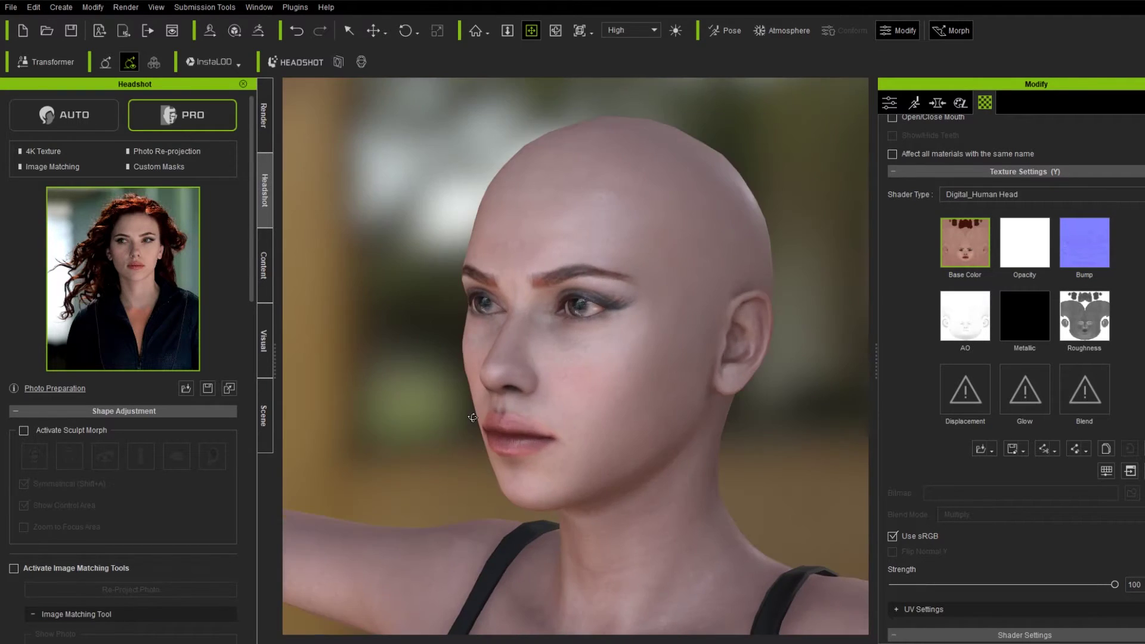
drag(473, 417, 638, 409)
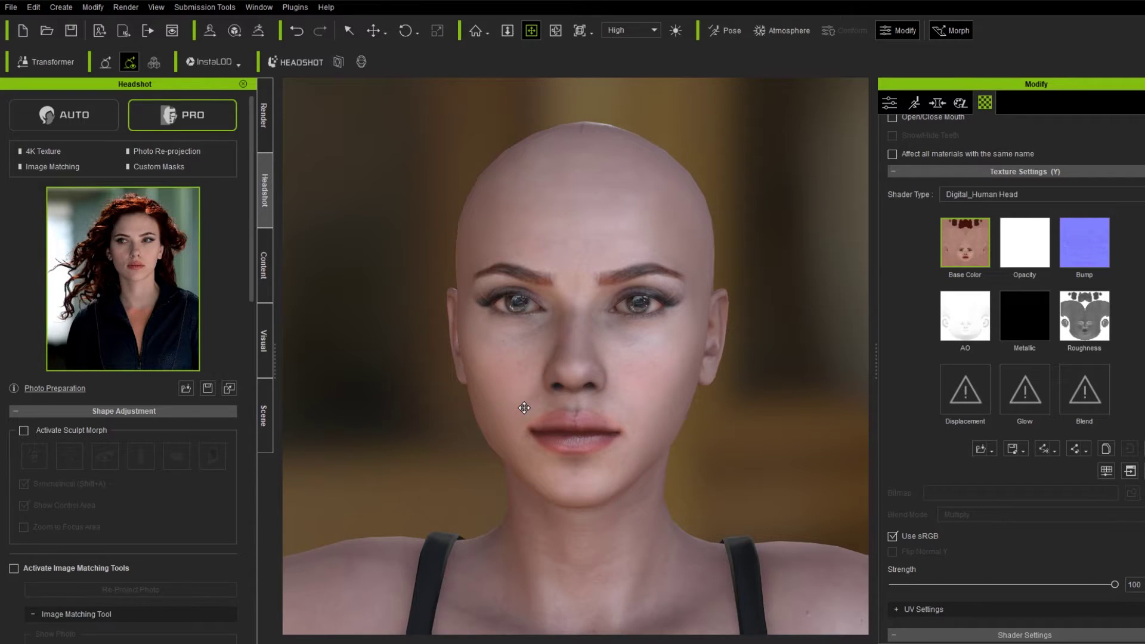
drag(524, 408, 514, 417)
scroll(514, 418, up, 2)
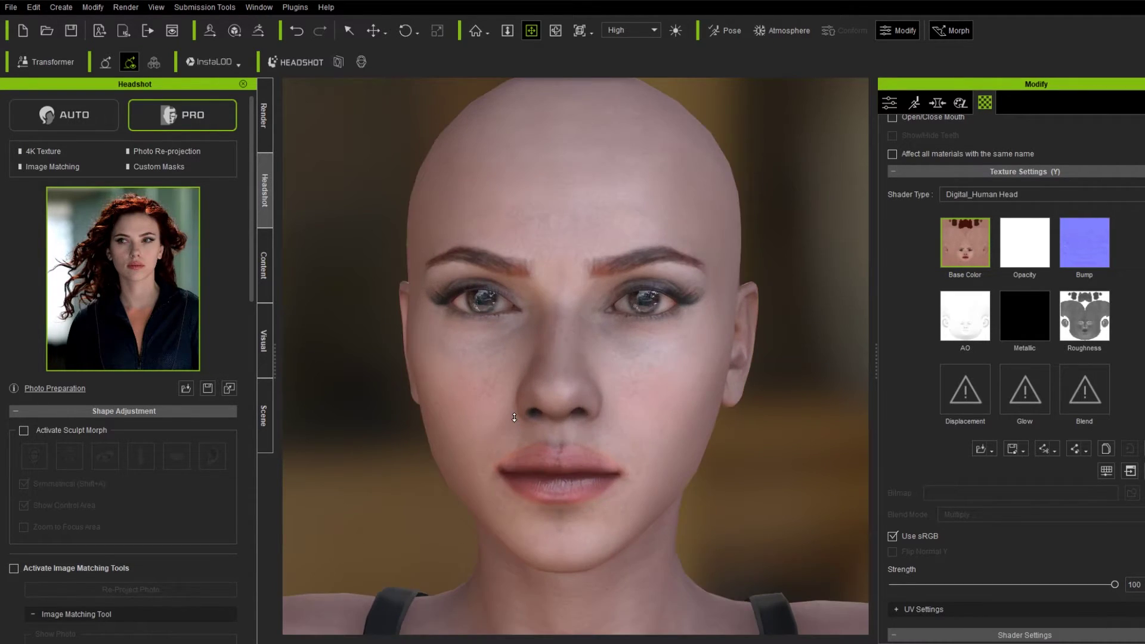
scroll(514, 417, down, 2)
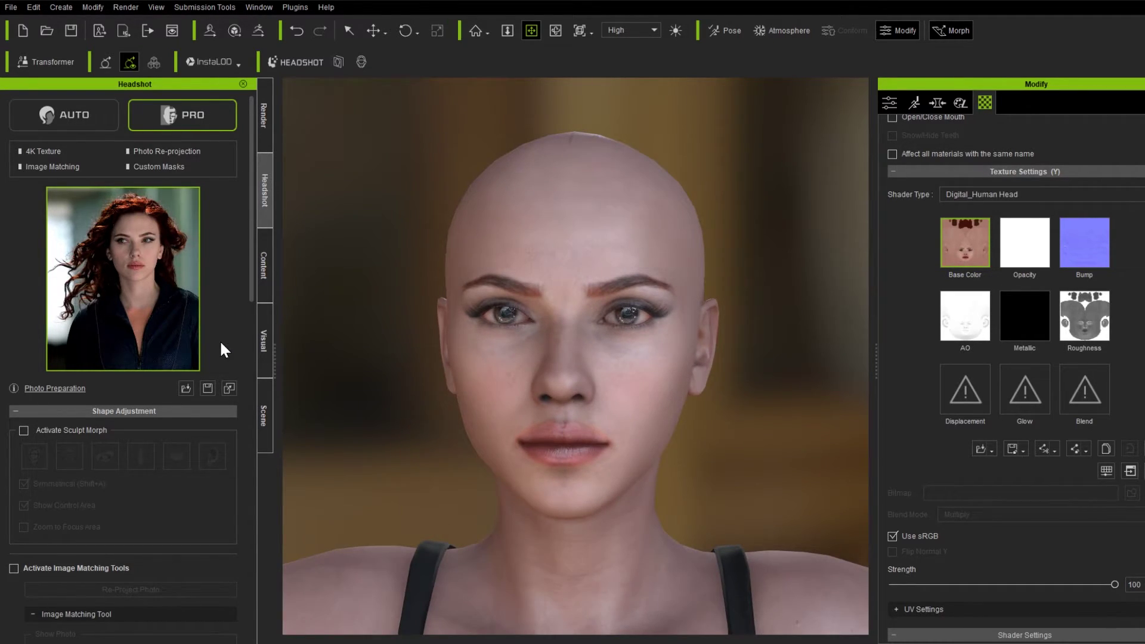
scroll(220, 349, down, 10)
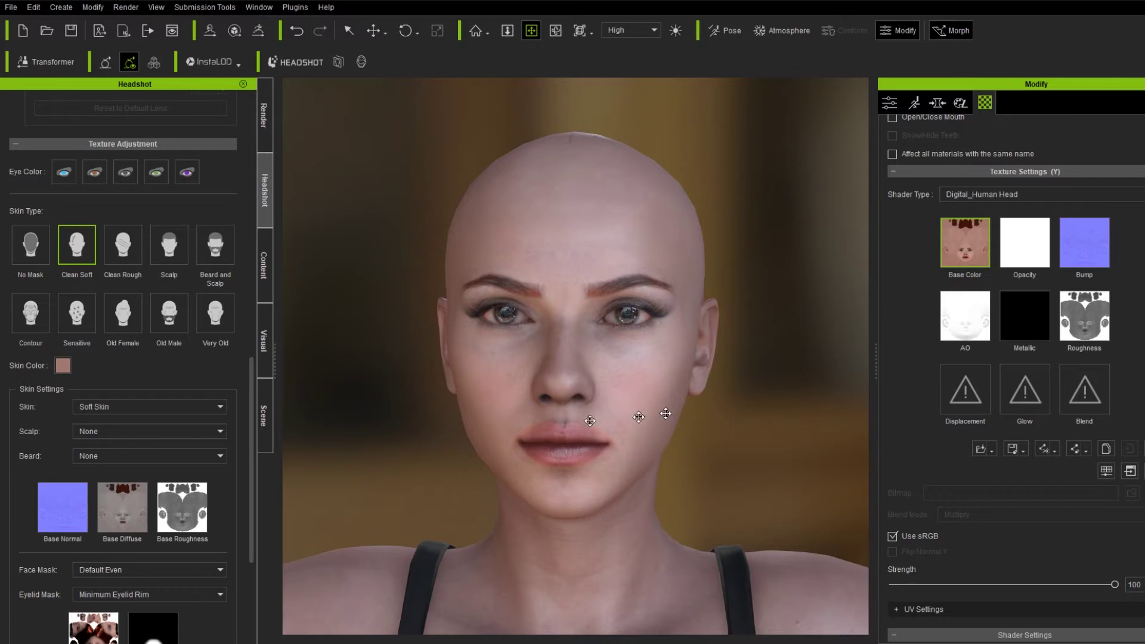
- In the avatar attributes, set the Eyelid Mask to Maximum Upper Eyelid
click(890, 103)
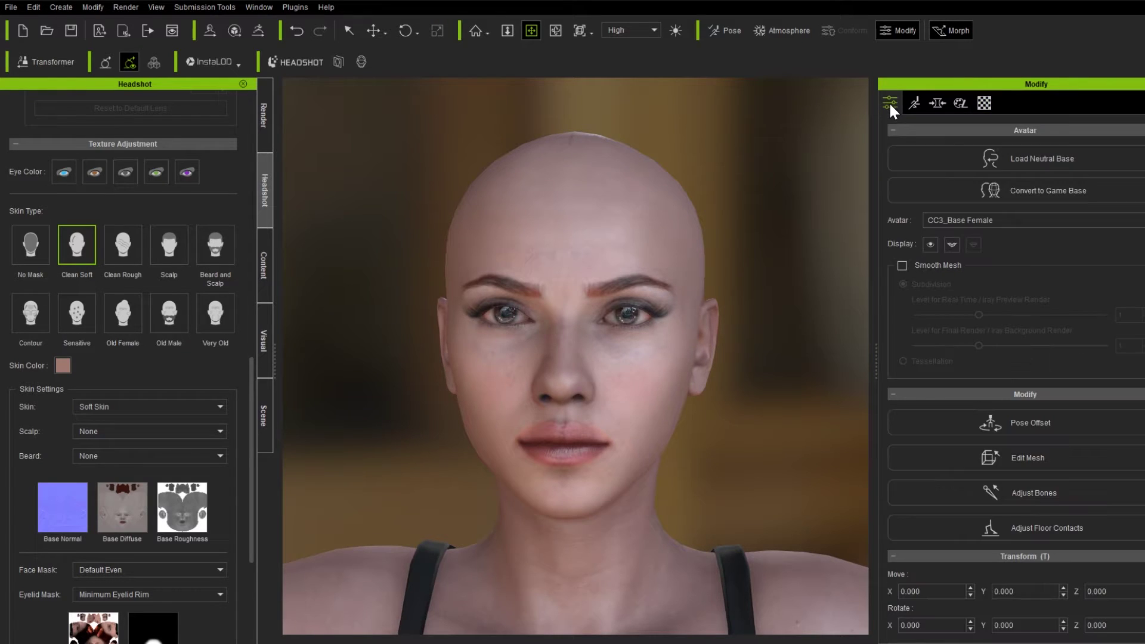
click(928, 244)
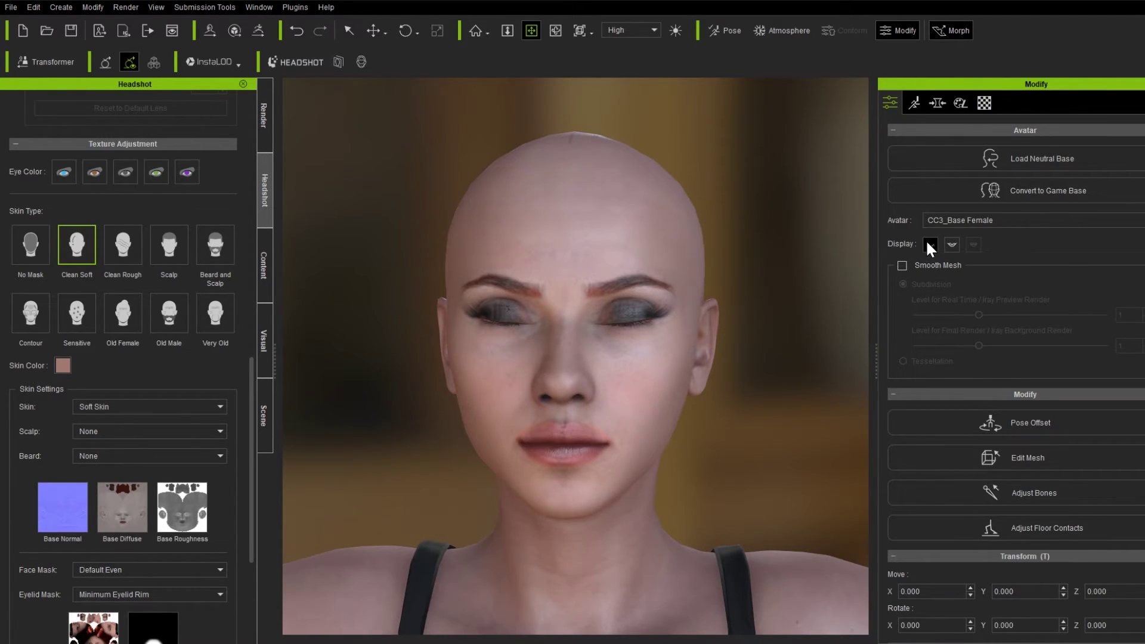
click(928, 244)
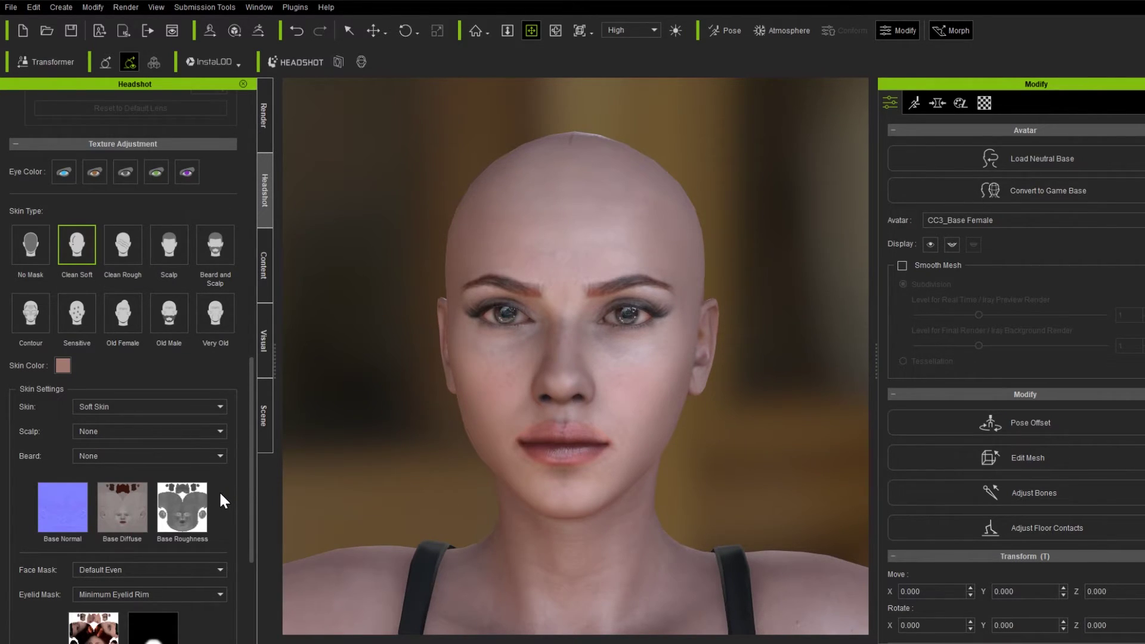
scroll(221, 497, down, 1)
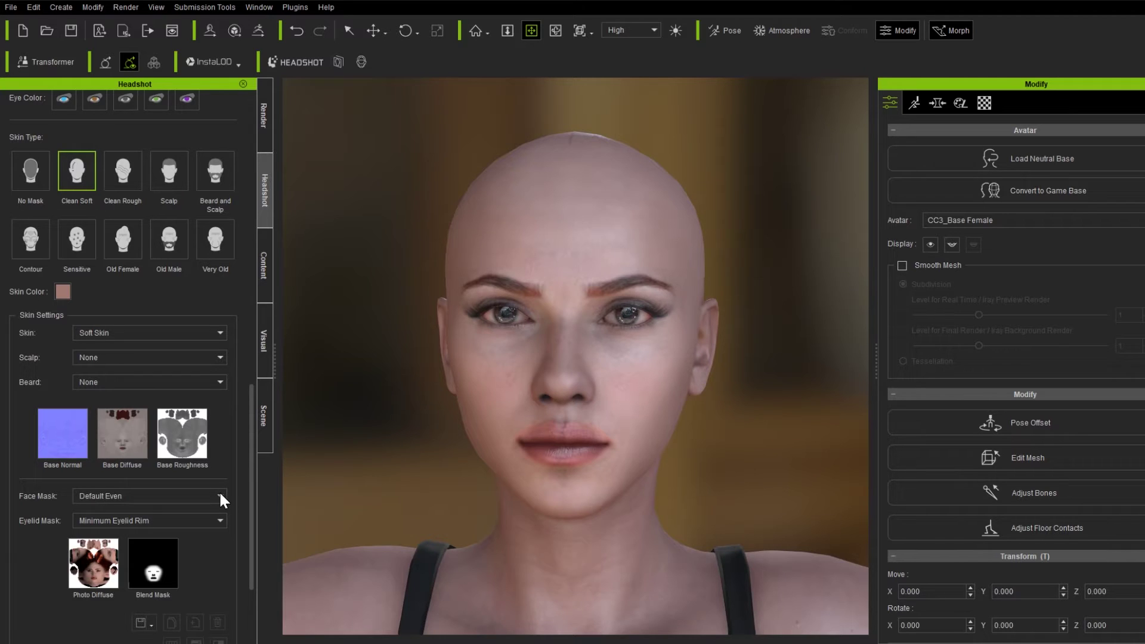
scroll(220, 495, down, 1)
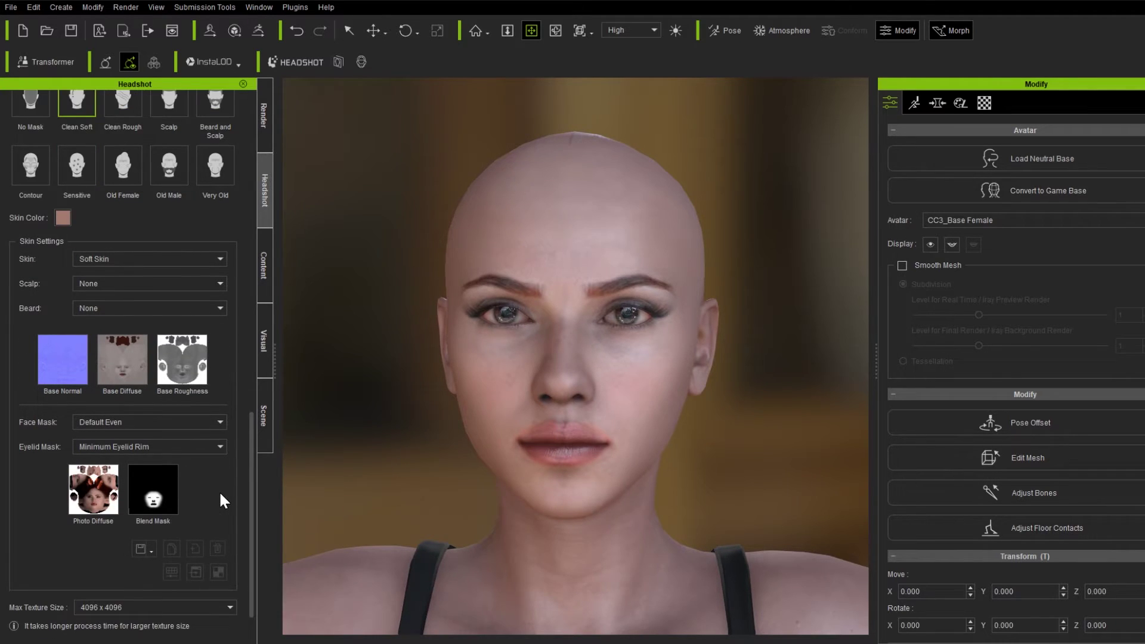
scroll(220, 495, down, 1)
scroll(221, 496, up, 1)
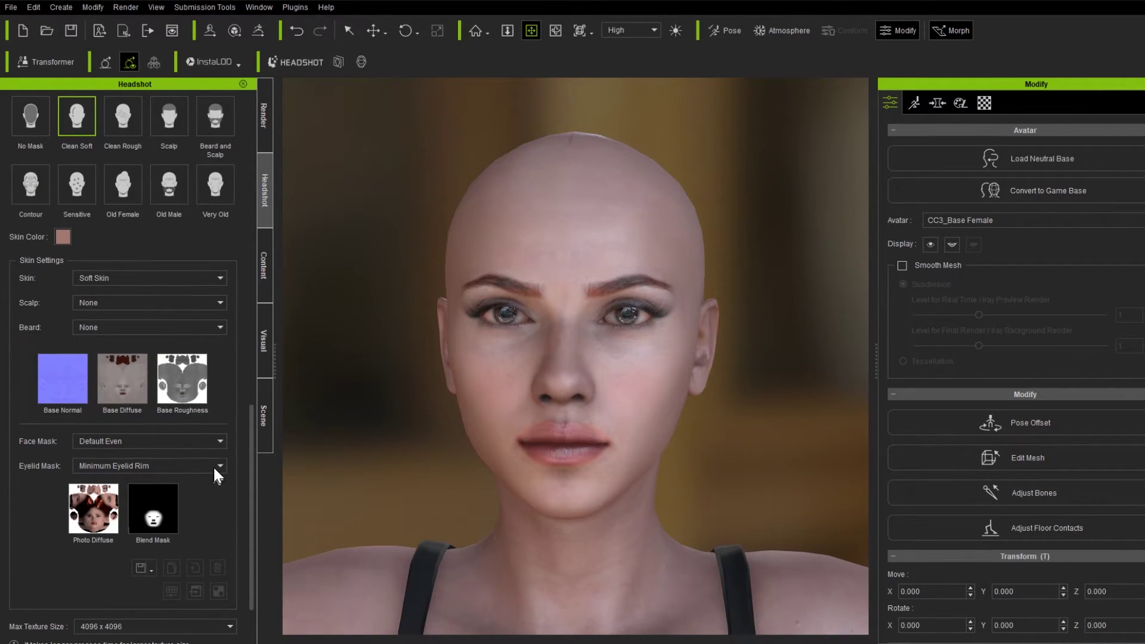
click(215, 466)
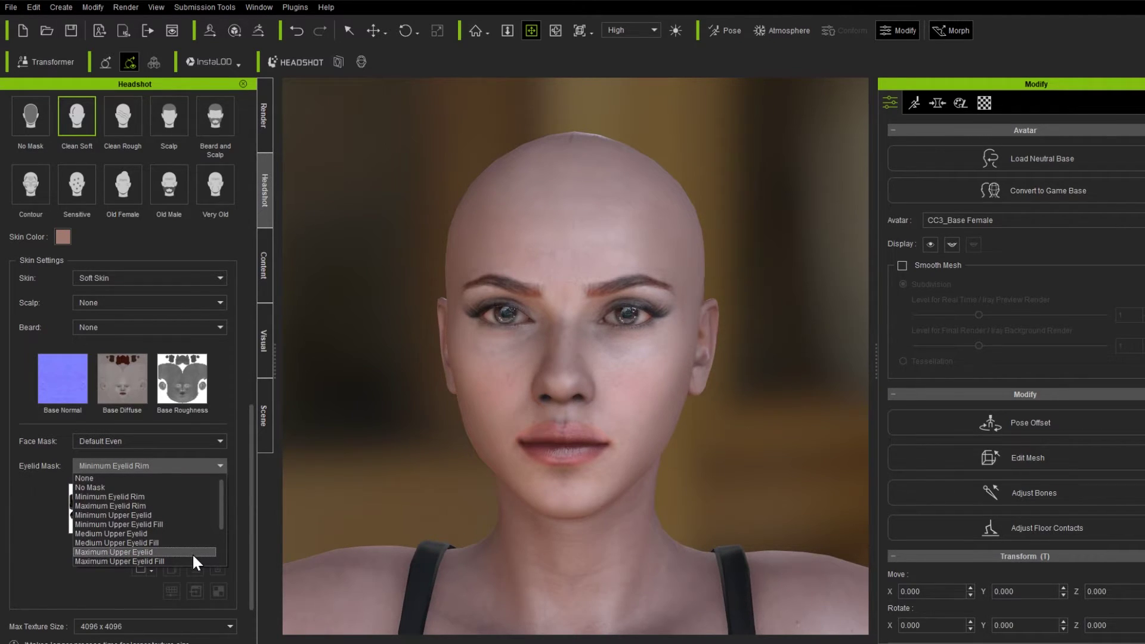
click(192, 553)
scroll(203, 530, down, 1)
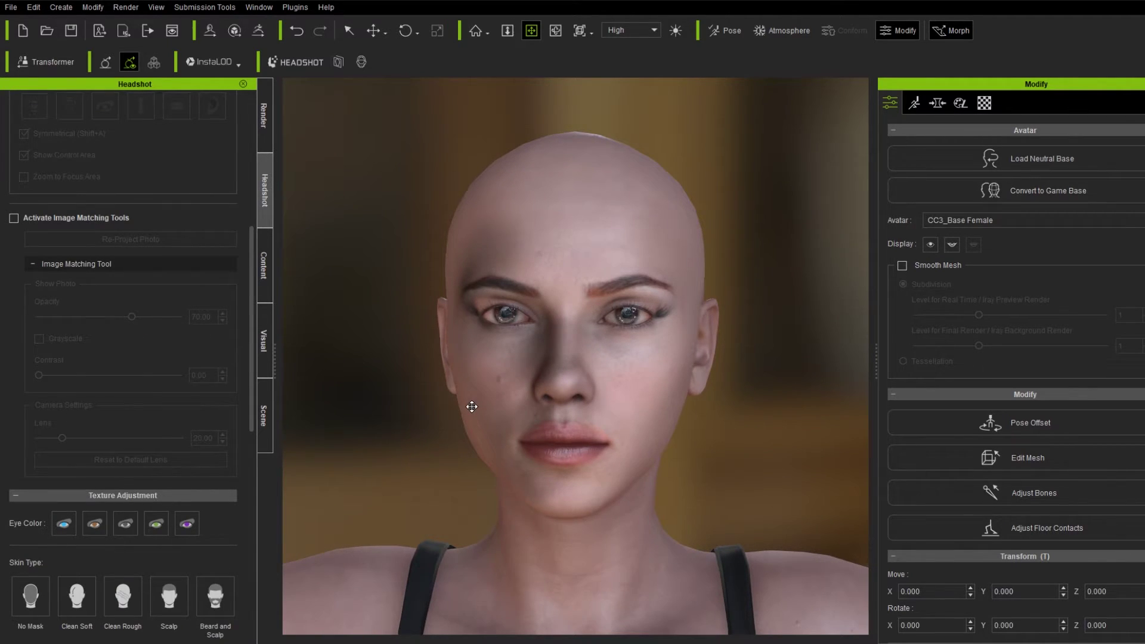
- Check the eyelids in the view, then launch the head's Base Color texture in Photoshop
drag(472, 406, 844, 262)
click(927, 251)
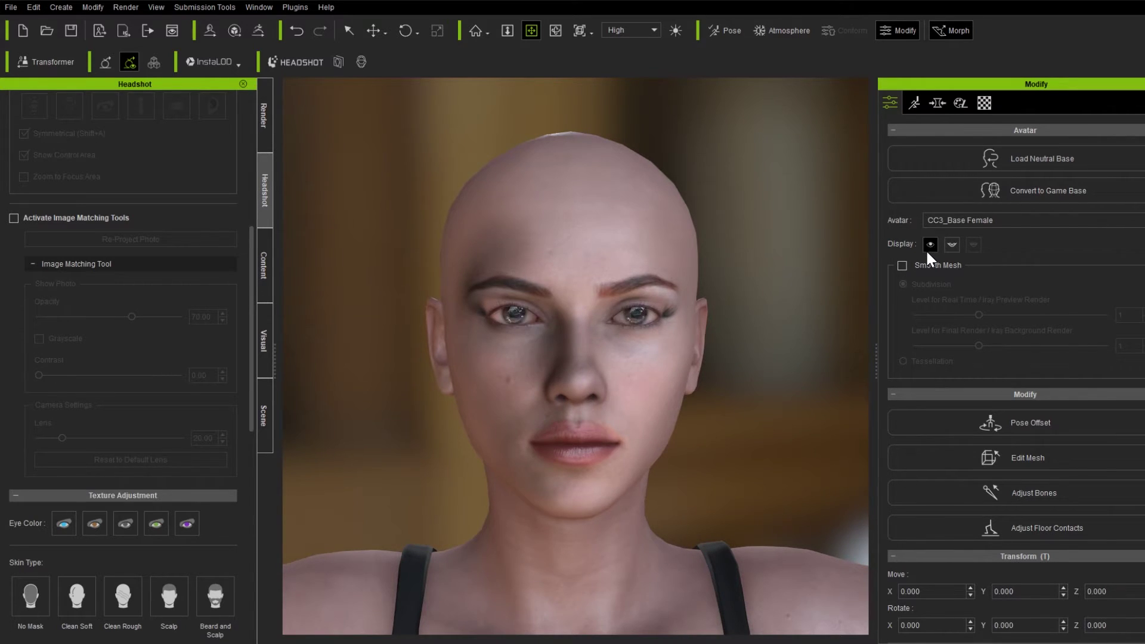
click(927, 249)
drag(711, 450, 690, 396)
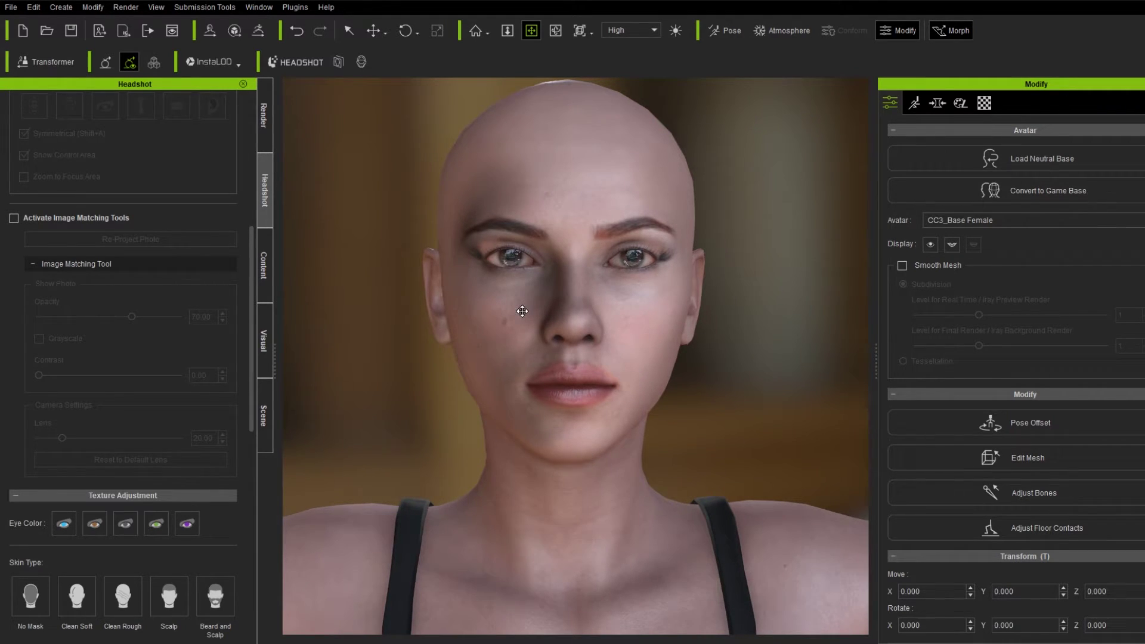
click(985, 102)
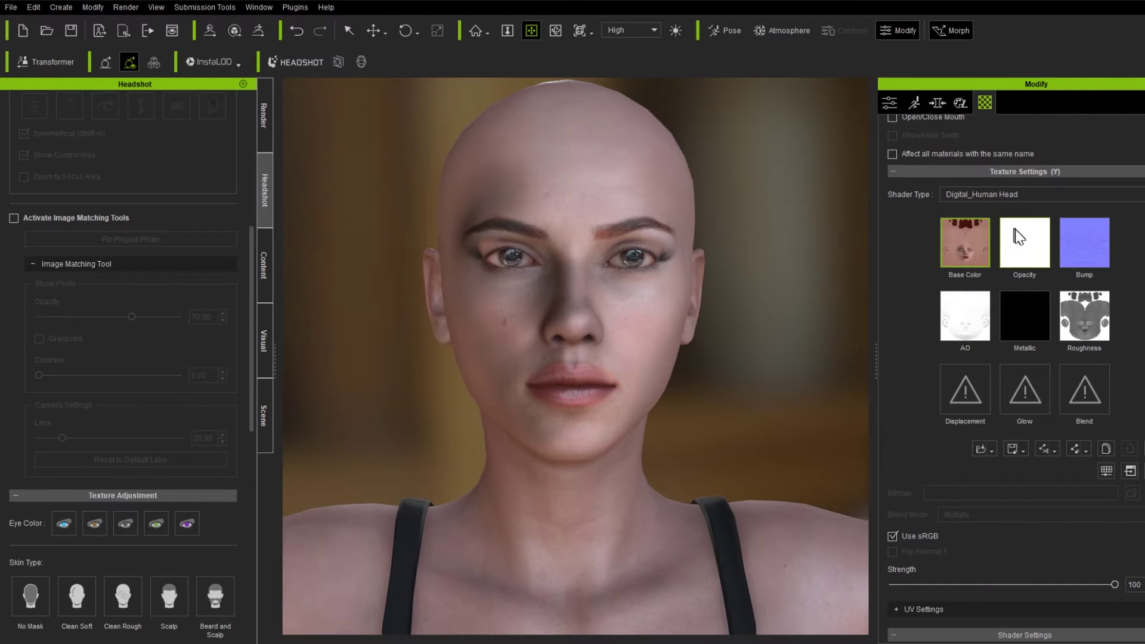
click(1130, 471)
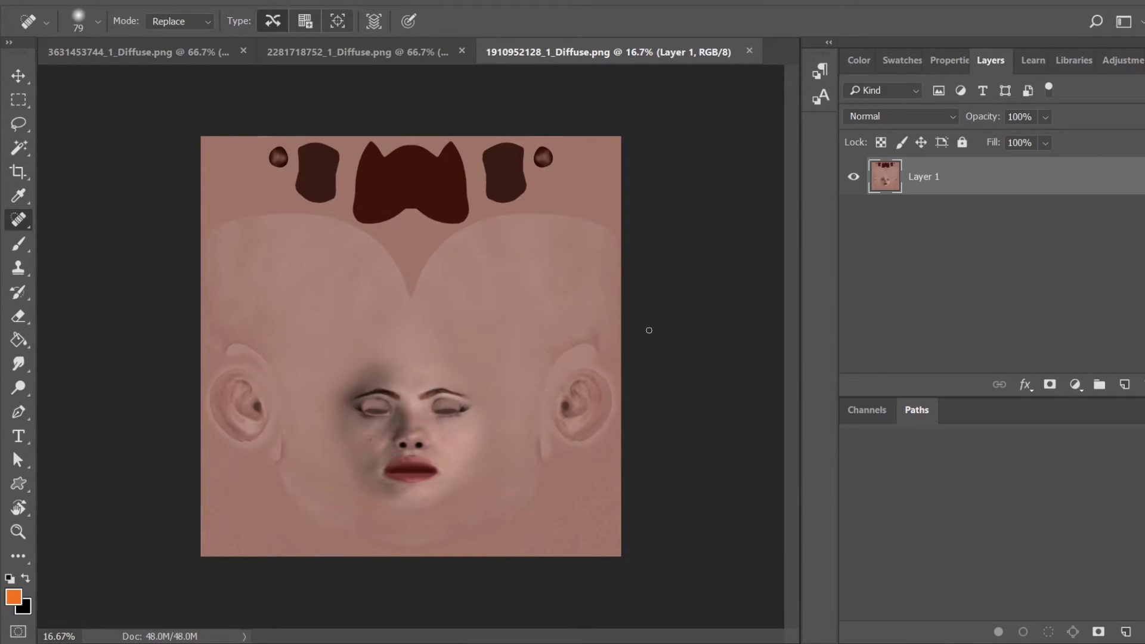
- Duplicate the diffuse texture's Layer 1 as Layer 1 copy
key(ctrl+plus)
key(ctrl+plus)
key(ctrl+plus)
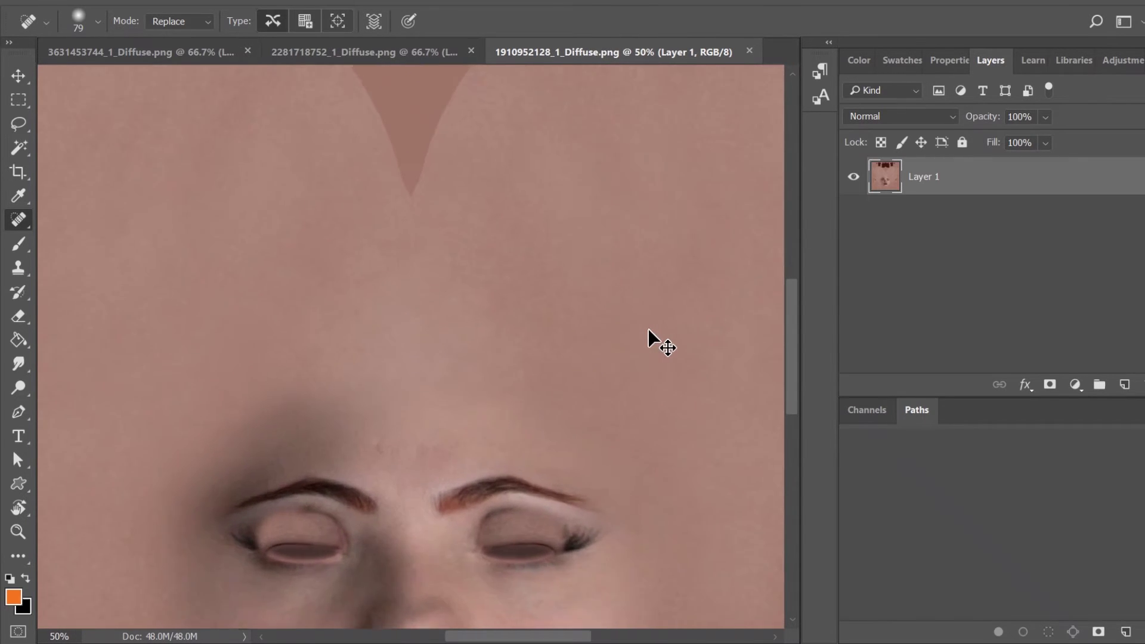
key(ctrl+plus)
scroll(649, 331, down, 10)
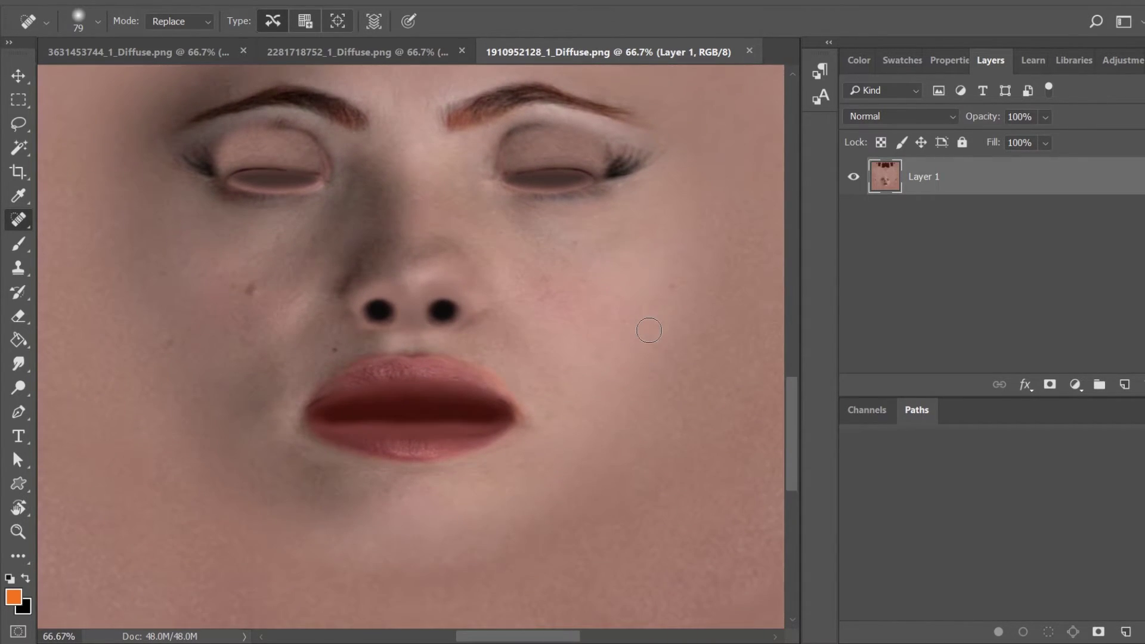
scroll(649, 330, down, 1)
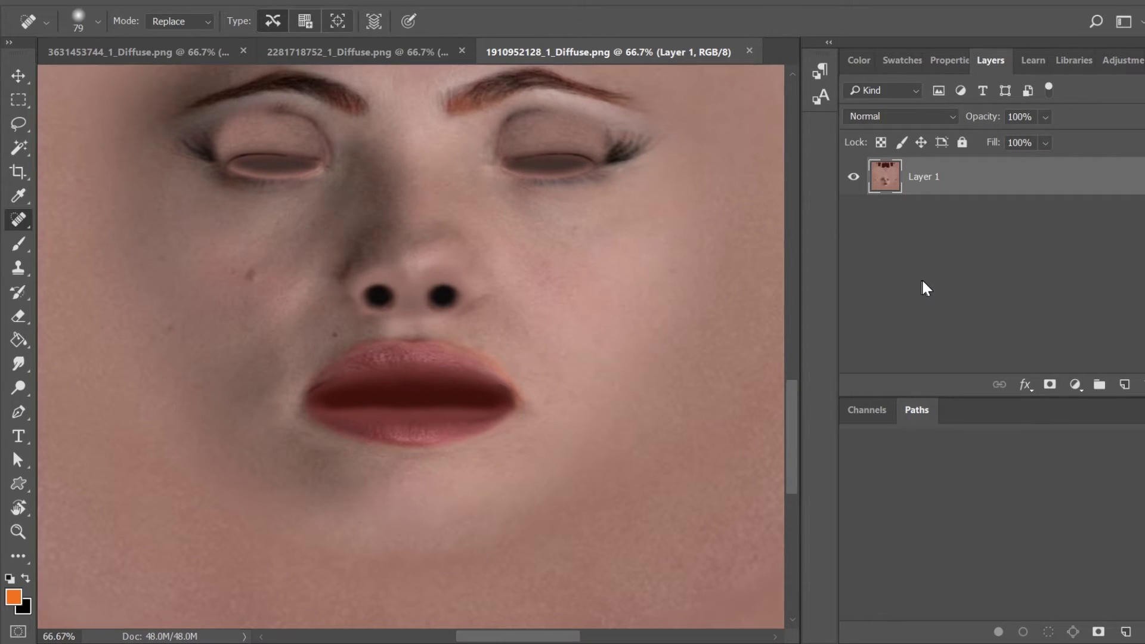
right_click(972, 180)
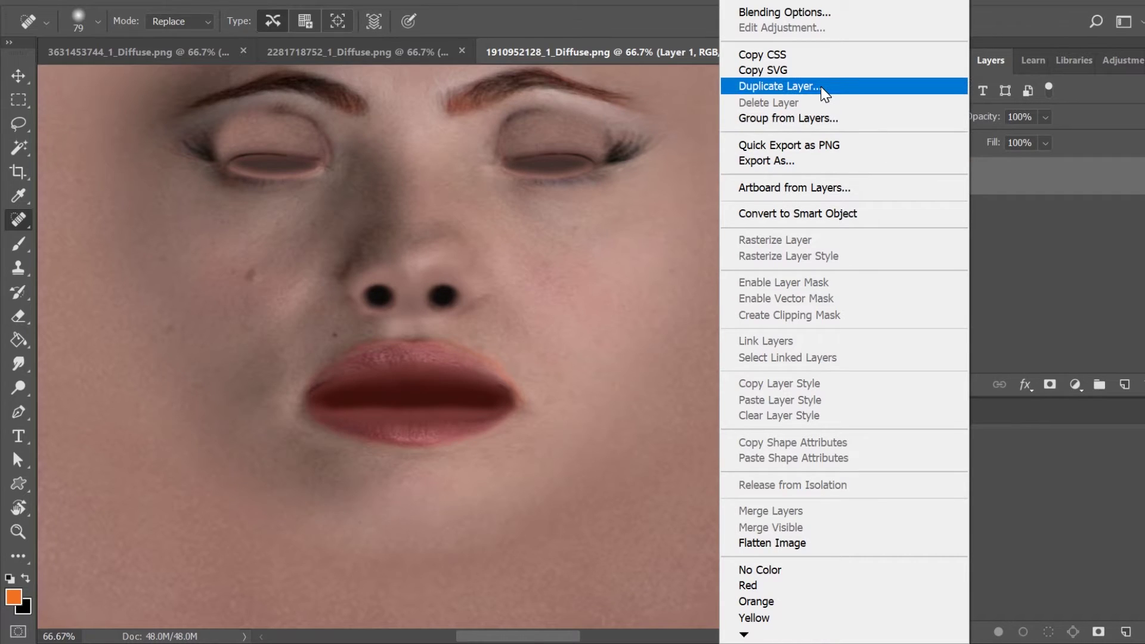
click(823, 90)
click(742, 160)
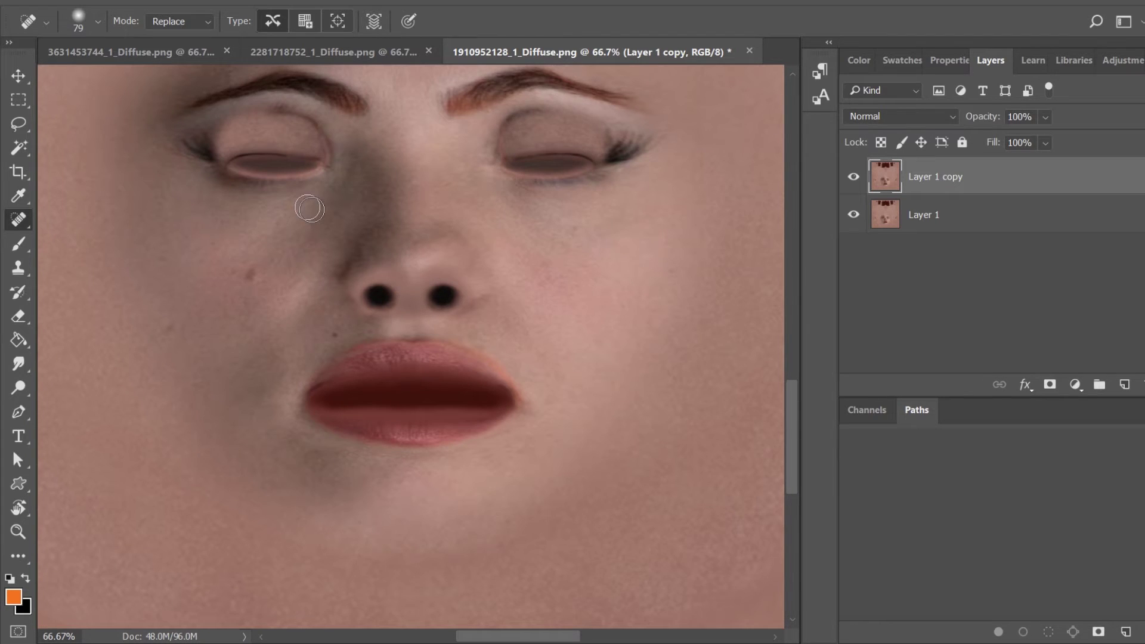
- Marquee-select the face texture's right half and copy-paste it onto a new Layer 2
scroll(450, 245, down, 3)
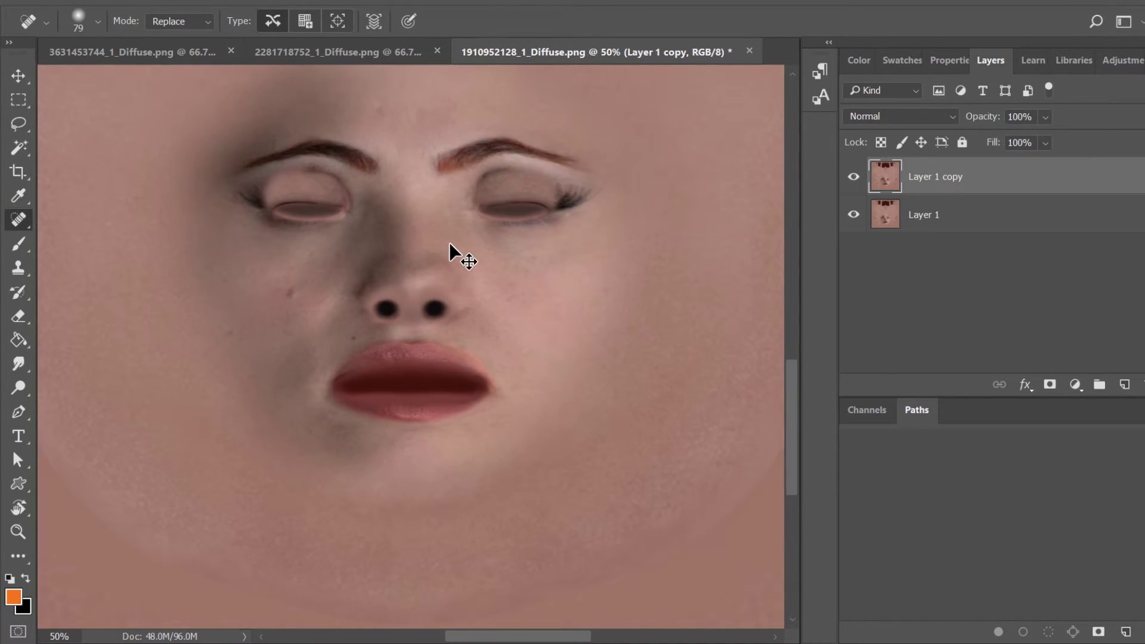
scroll(450, 244, down, 1)
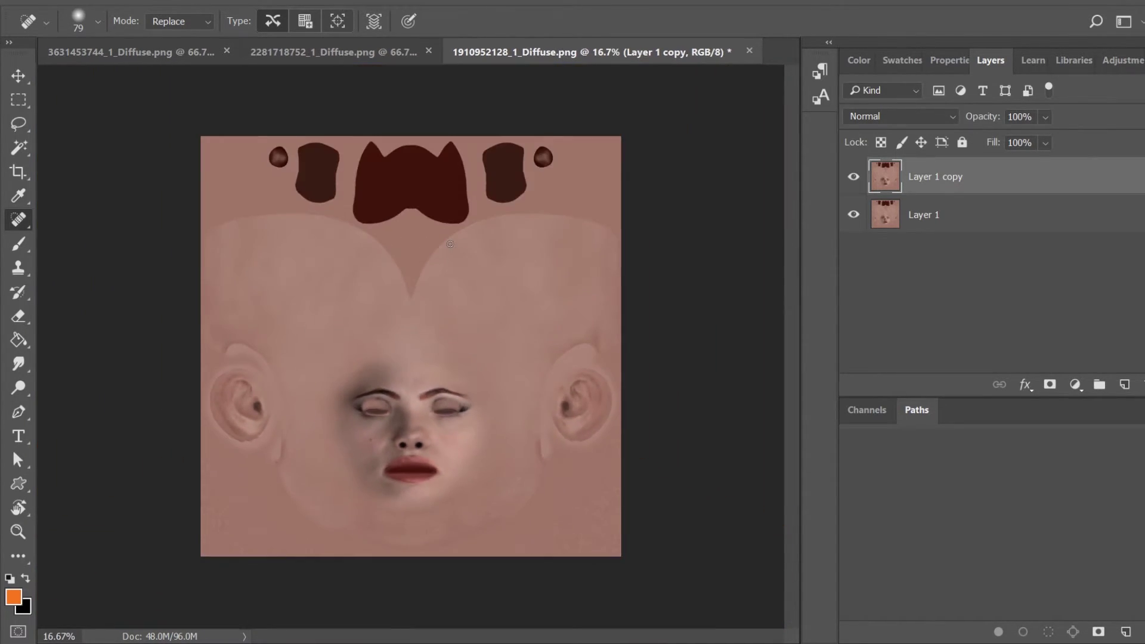
click(19, 100)
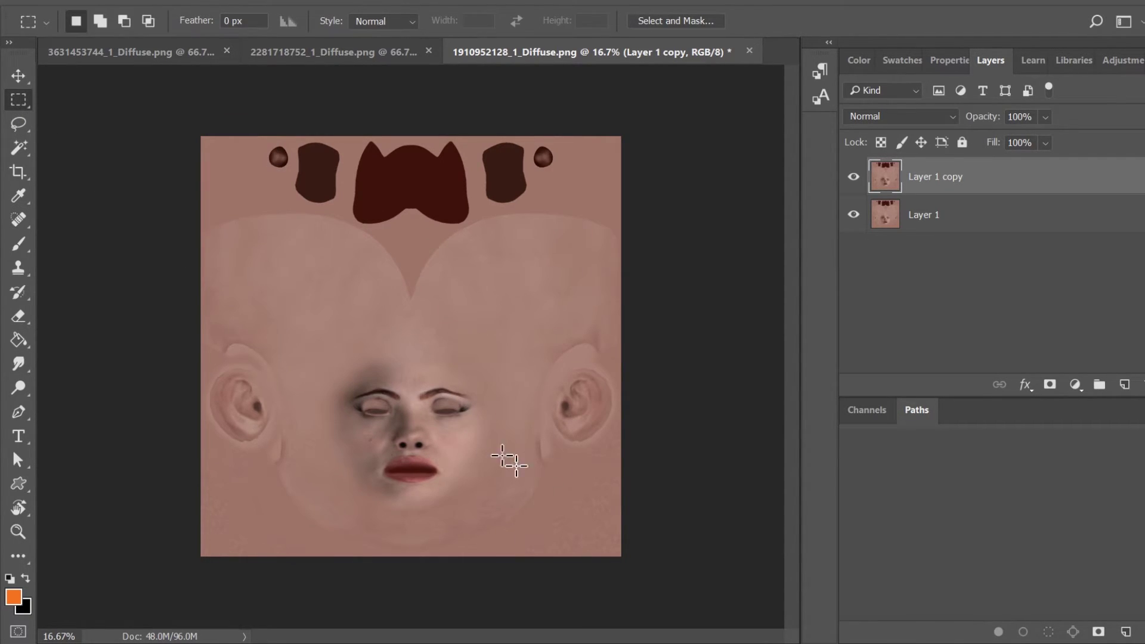
drag(675, 601, 396, 129)
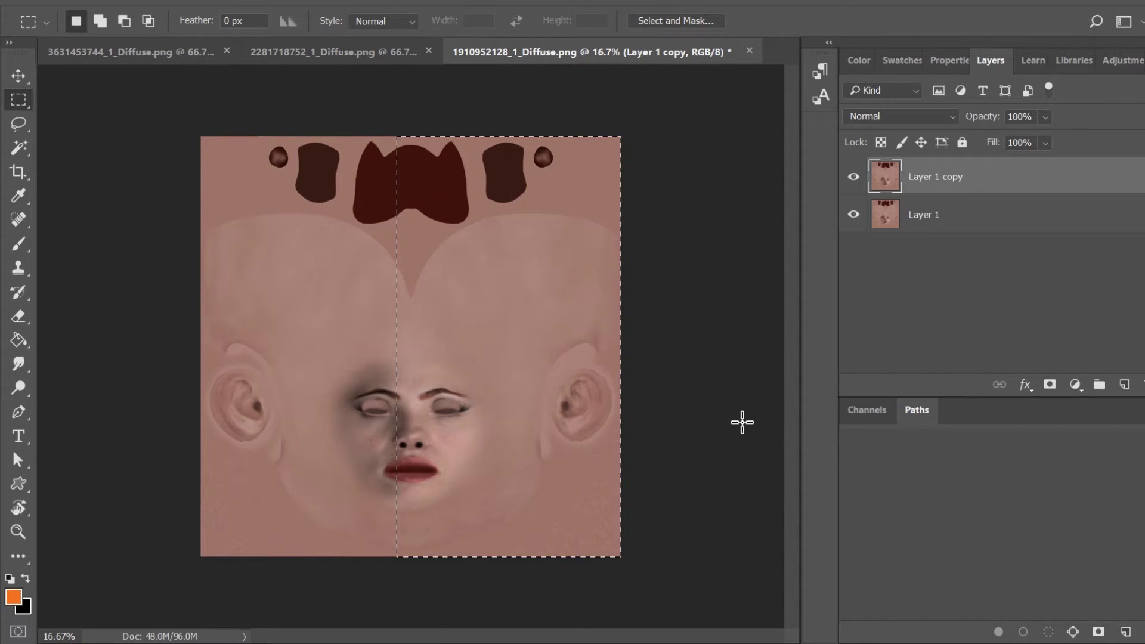
key(shift+Right)
key(shift+Right)
key(shift+Right)
key(shift+Right)
key(shift+Right)
key(shift+Right)
key(shift+Right)
key(shift+Right)
key(shift+Right)
key(shift+Right)
key(shift+Right)
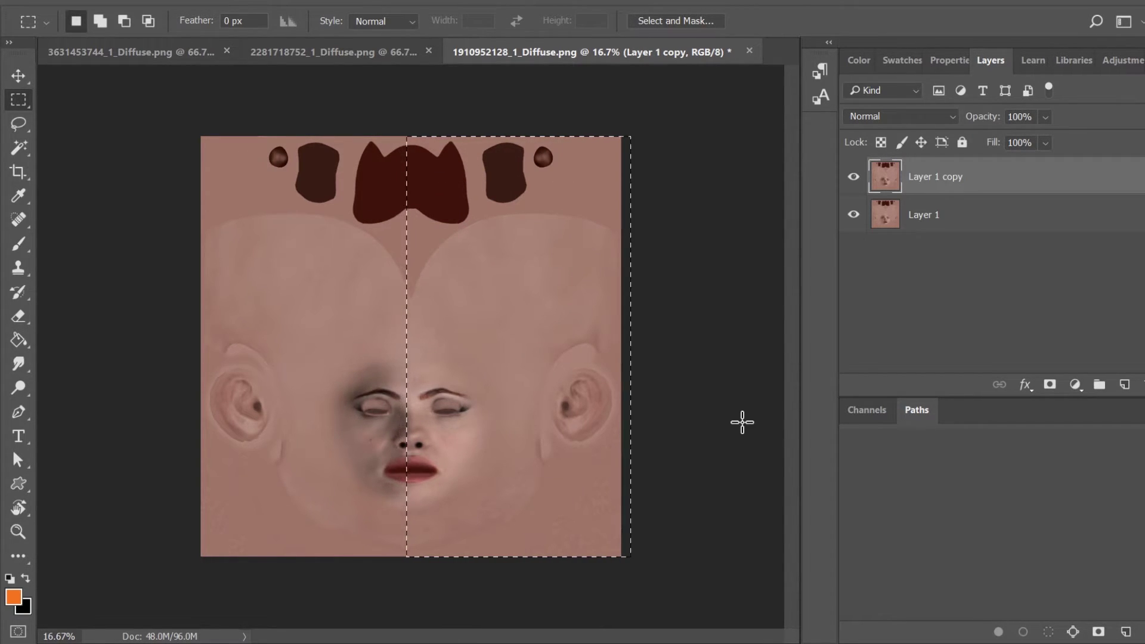
key(shift+Right)
key(shift+Right)
key(shift+Right)
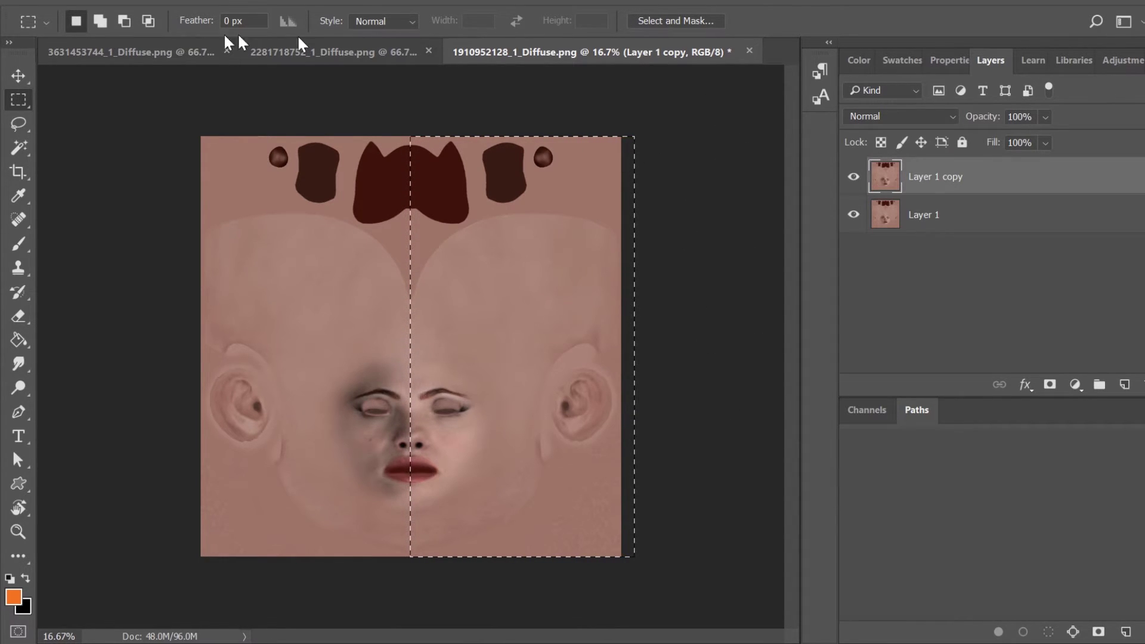
click(84, 2)
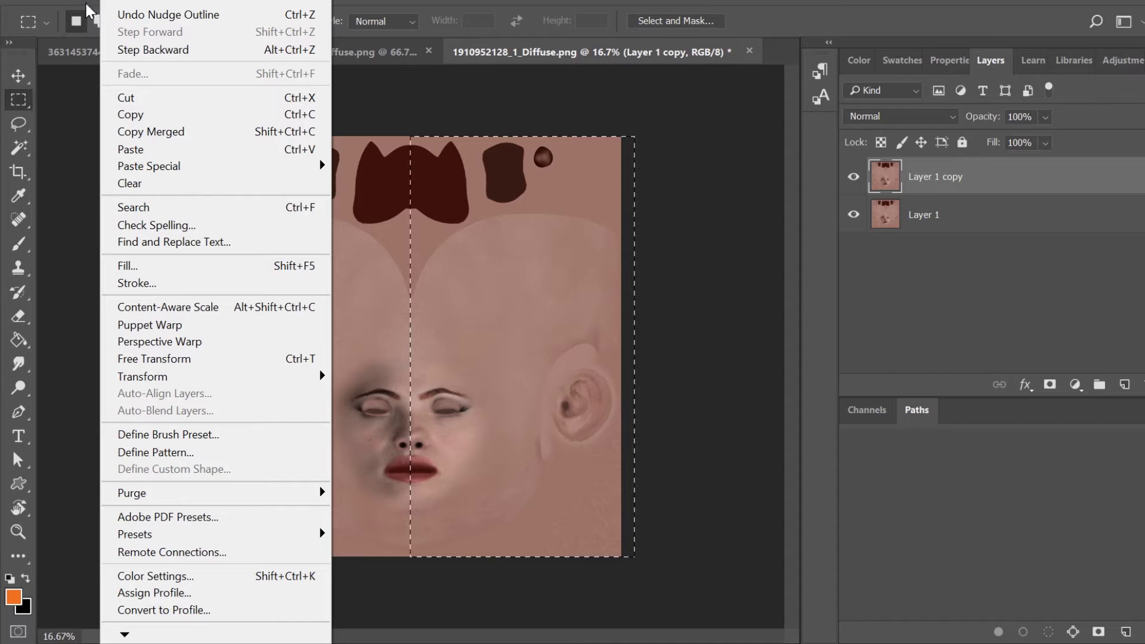
click(123, 112)
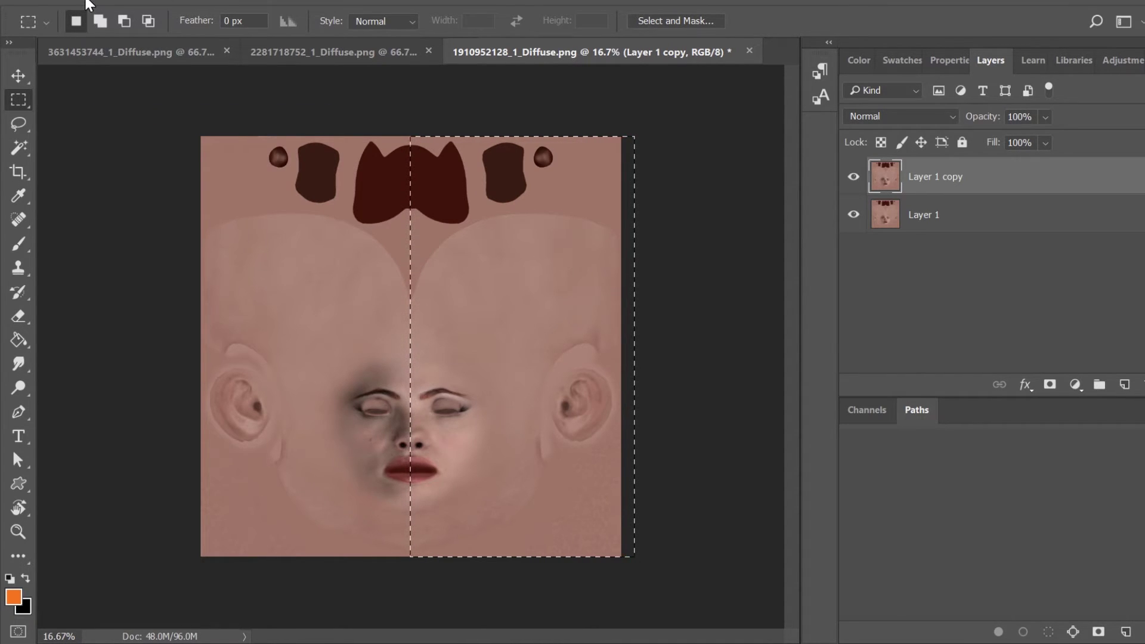
click(87, 1)
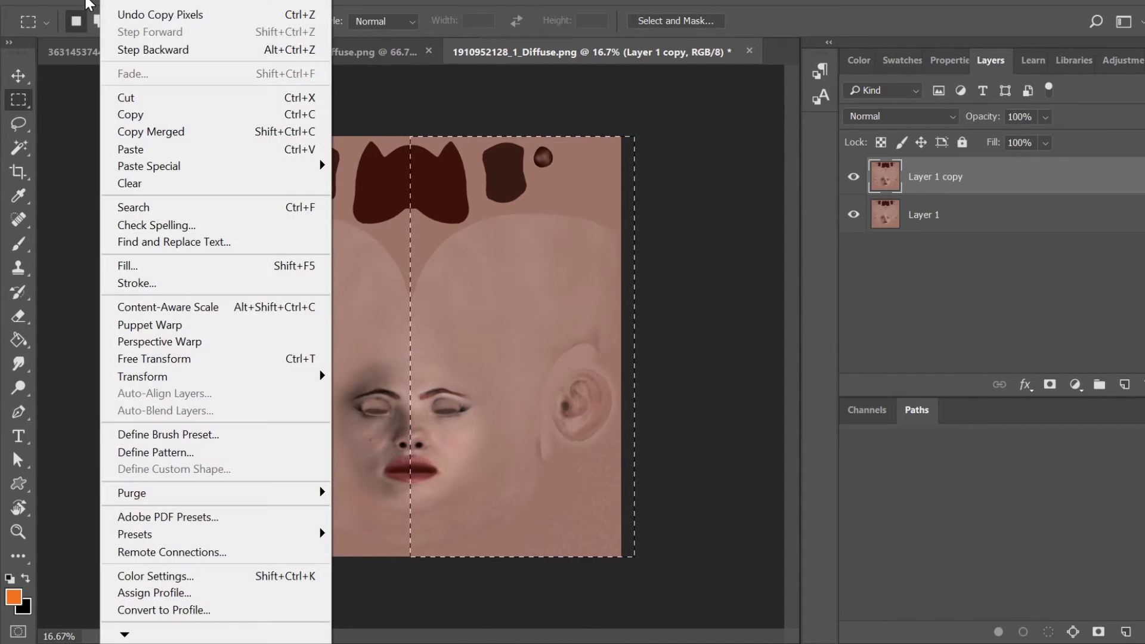
click(131, 149)
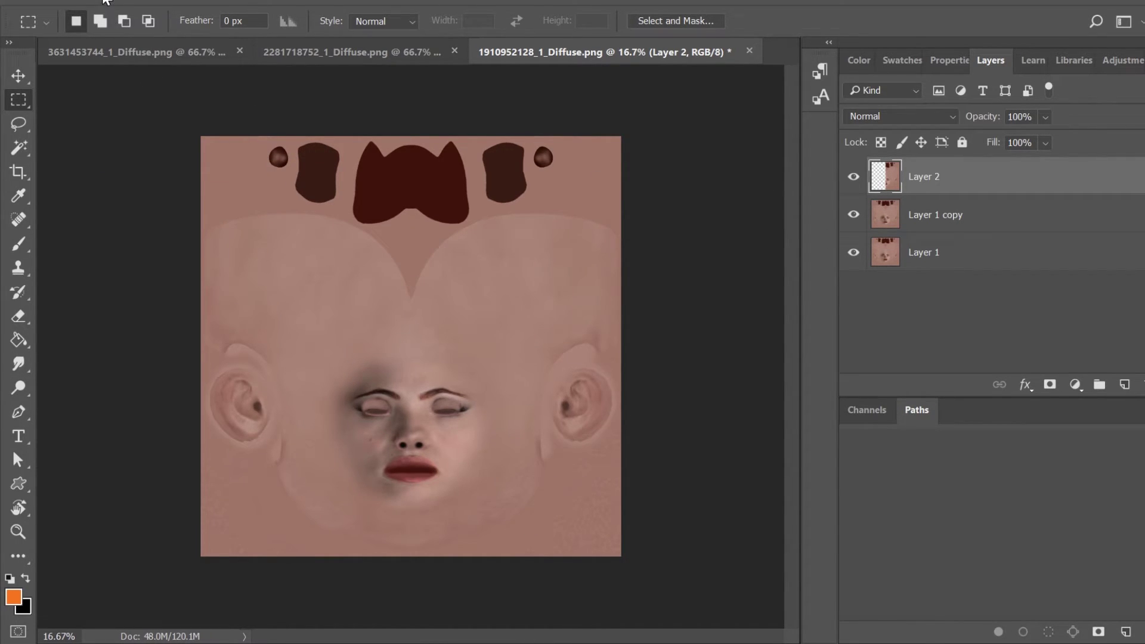
- Flip the pasted Layer 2 face half horizontally
click(105, 1)
mouse_move(83, 3)
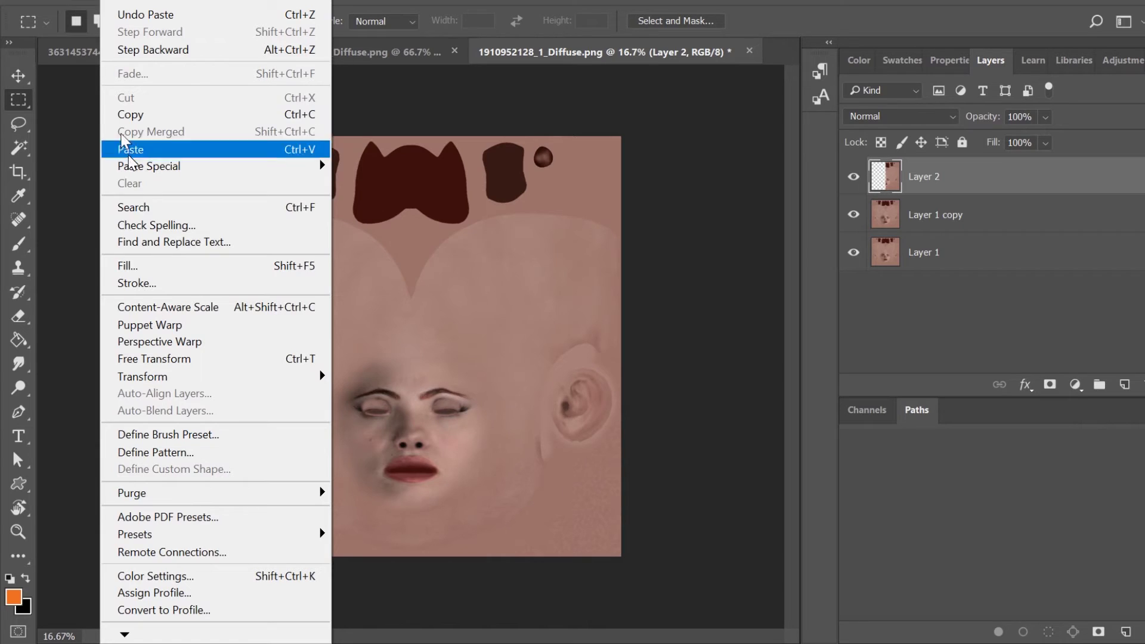
mouse_move(179, 381)
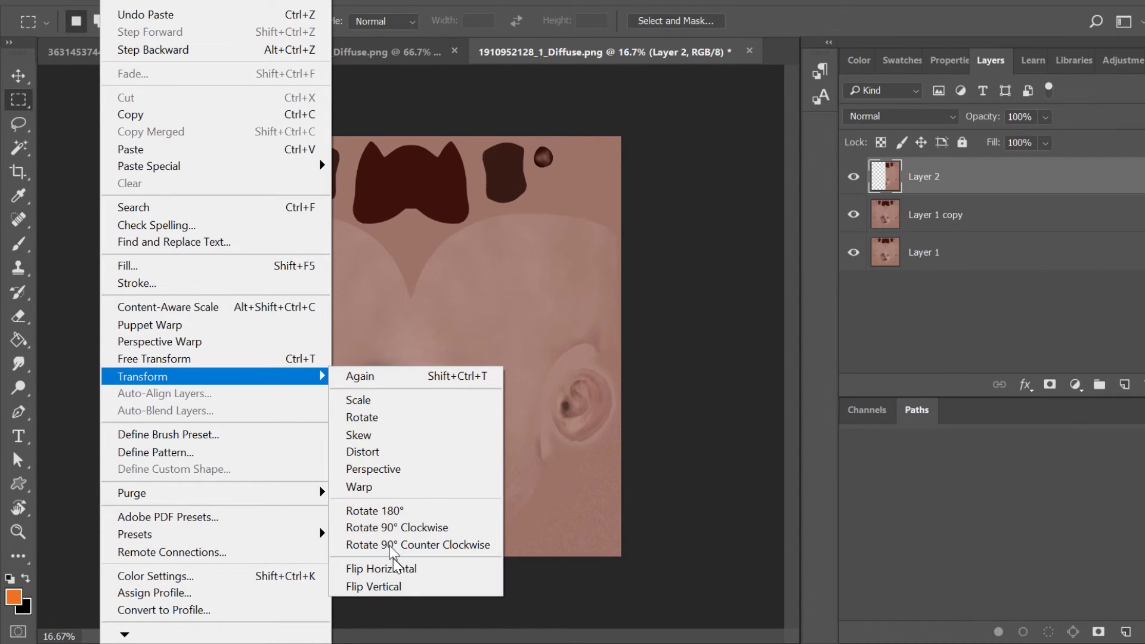
click(407, 567)
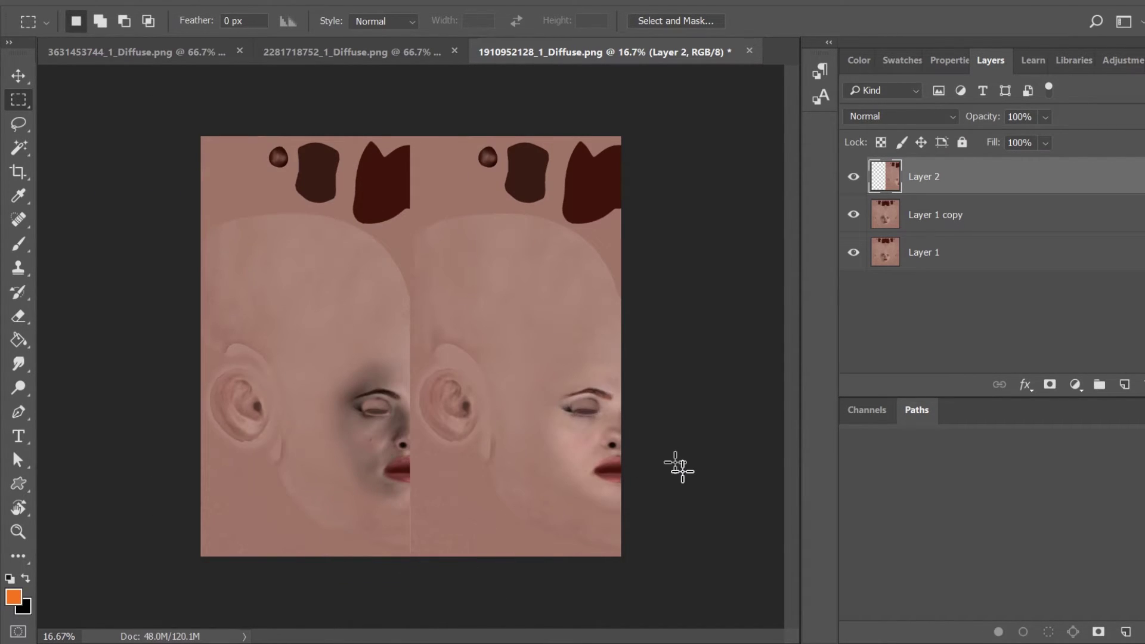
- Nudge the mirrored half left with Shift+arrow keys until the two face halves line up
click(19, 76)
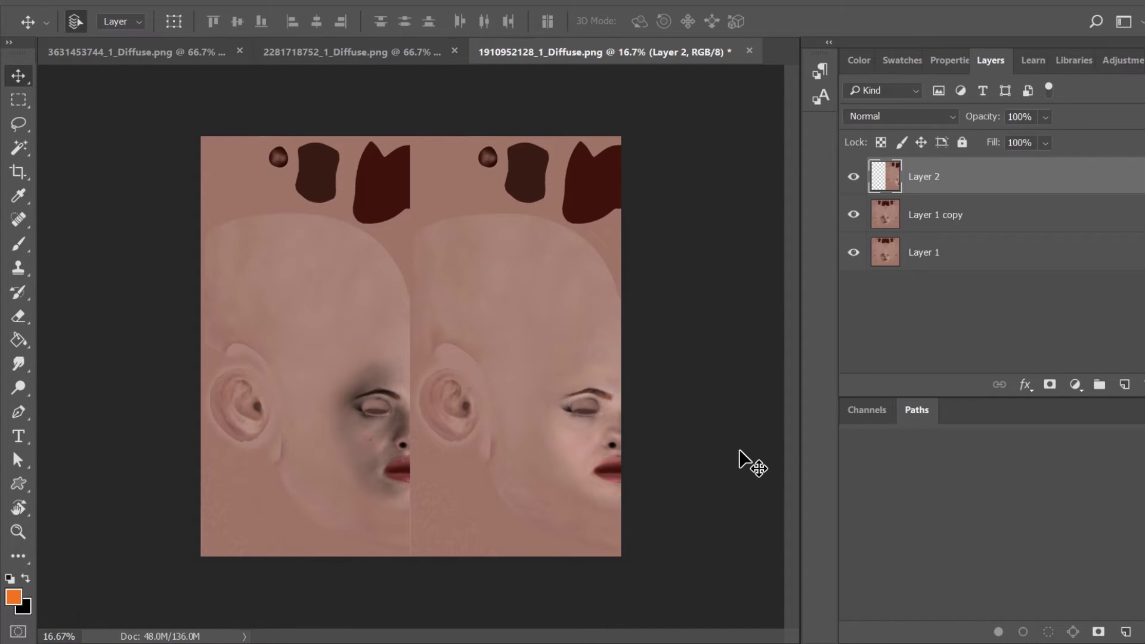
key(shift+Left)
key(shift+Left)
key(shift+Left)
key(shift+Left)
key(shift+Left)
key(shift+Left)
key(shift+Left)
key(shift+Left)
key(shift+Left)
key(shift+Left)
key(shift+Left)
key(shift+Left)
key(shift+Left)
key(shift+Left)
key(shift+Left)
key(shift+Left)
key(shift+Left)
key(shift+Left)
key(shift+Left)
key(shift+Left)
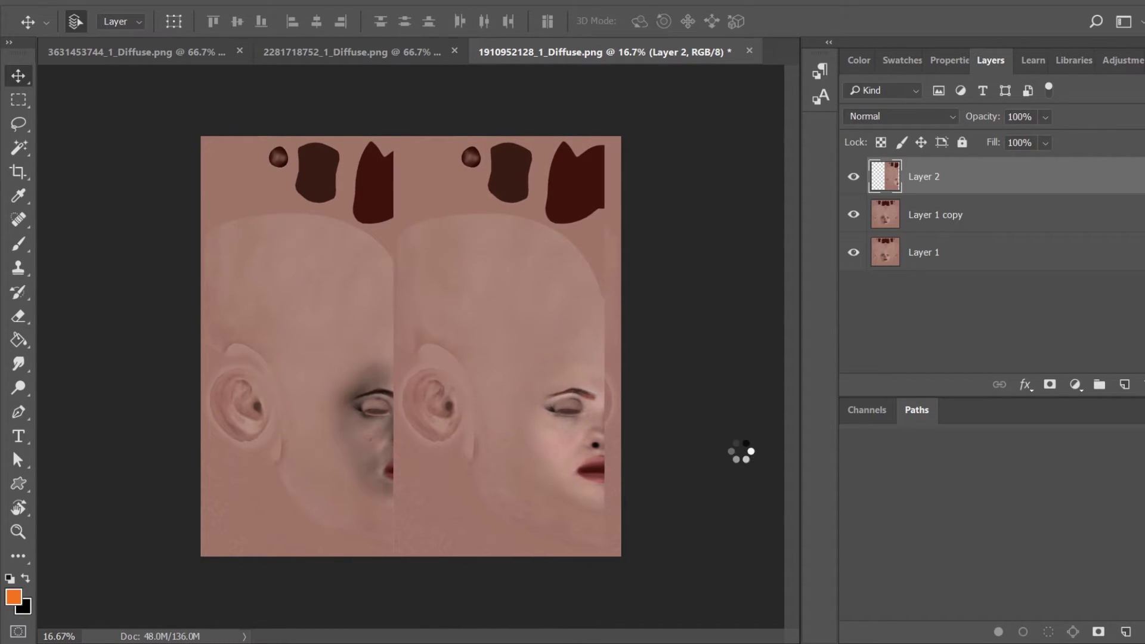
key(shift+Left)
key(shift+Left)
key(shift+Left)
key(shift+Left)
key(shift+Left)
key(shift+Left)
key(shift+Left)
key(shift+Left)
key(shift+Left)
key(shift+Left)
key(shift+Left)
key(shift+Left)
key(shift+Left)
key(shift+Left)
key(shift+Left)
key(shift+Left)
key(shift+Left)
key(shift+Left)
key(shift+Left)
key(shift+Left)
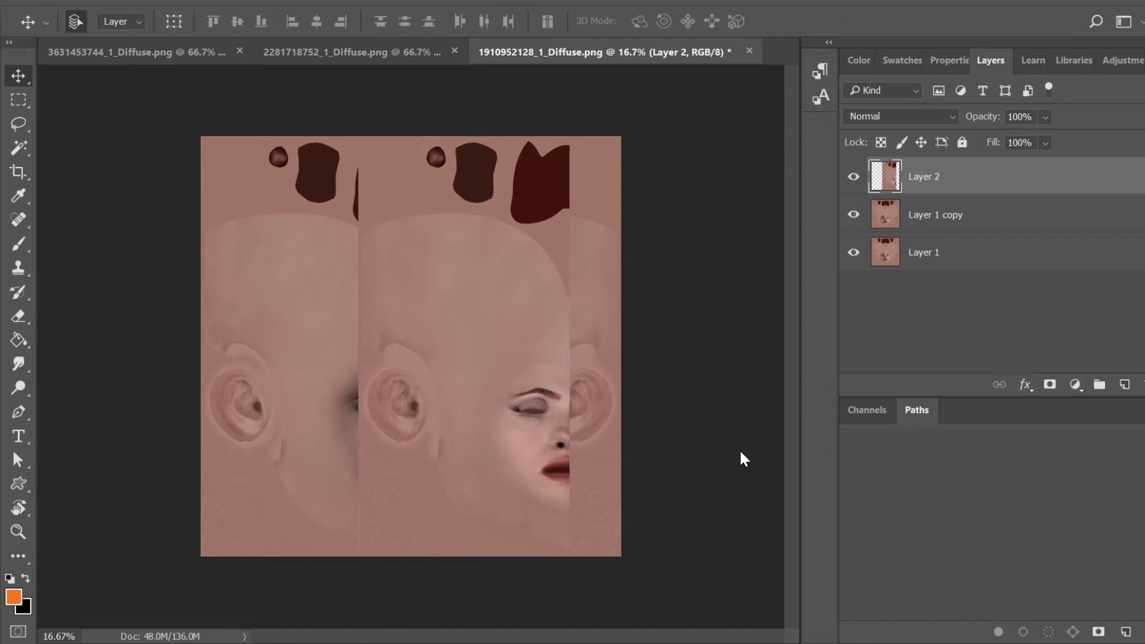
key(shift+Left)
key(shift+Left)
key(shift+Left)
key(shift+Left)
key(shift+Left)
key(shift+Left)
key(shift+Left)
key(shift+Left)
key(shift+Left)
key(shift+Left)
key(shift+Left)
key(shift+Left)
key(shift+Left)
key(shift+Left)
key(shift+Left)
key(shift+Left)
key(shift+Left)
key(shift+Left)
key(shift+Left)
key(shift+Left)
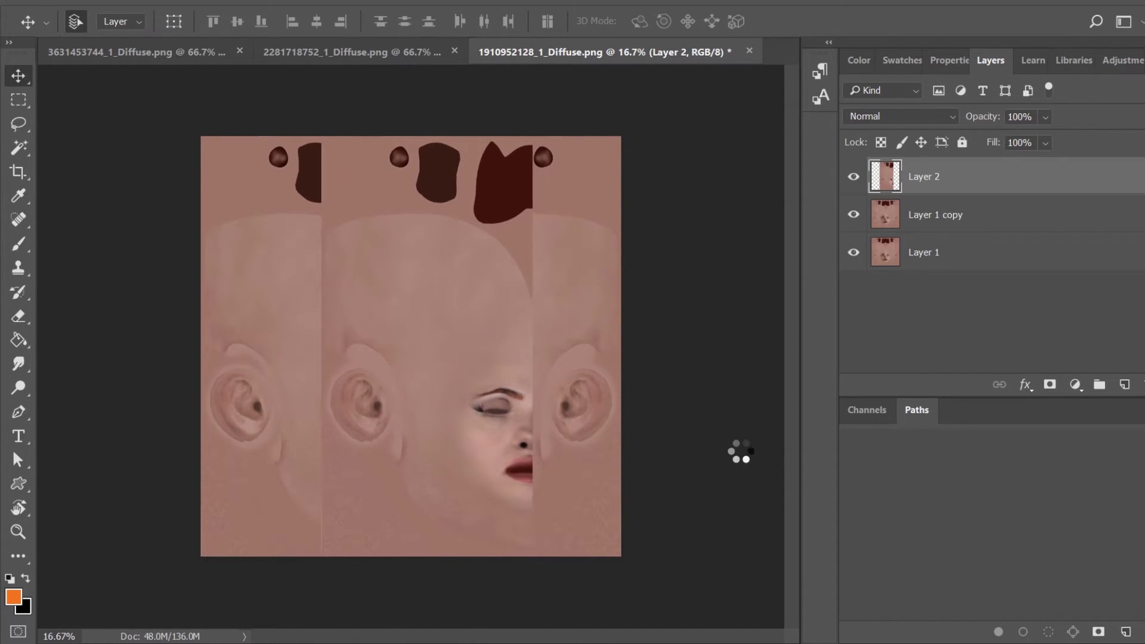
key(shift+Left)
key(shift+Left)
key(shift+Left)
key(shift+Left)
key(shift+Left)
key(shift+Left)
key(shift+Left)
key(shift+Left)
key(shift+Left)
key(shift+Left)
key(shift+Left)
key(shift+Left)
key(shift+Left)
key(shift+Left)
key(shift+Left)
key(shift+Left)
key(shift+Left)
key(shift+Left)
key(shift+Left)
key(shift+Left)
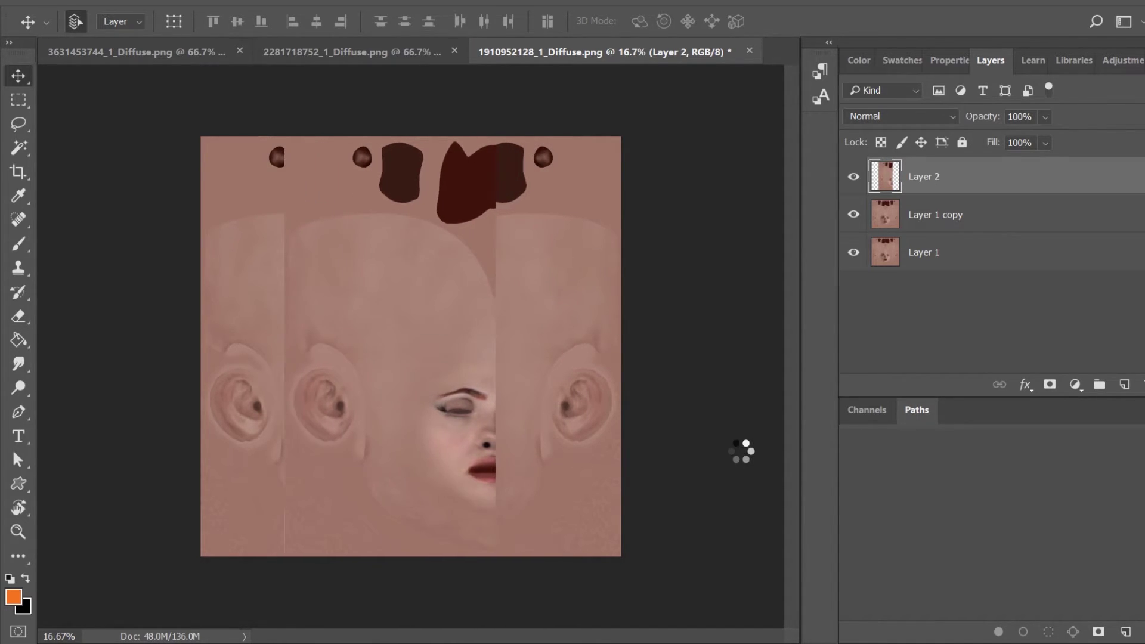
key(shift+Left)
key(shift+Left)
key(shift+Left)
key(shift+Left)
key(shift+Left)
key(shift+Left)
key(shift+Left)
key(shift+Left)
key(shift+Left)
key(shift+Left)
key(shift+Left)
key(shift+Left)
key(shift+Left)
key(shift+Left)
key(shift+Left)
key(shift+Left)
key(shift+Left)
key(shift+Left)
key(shift+Left)
key(shift+Left)
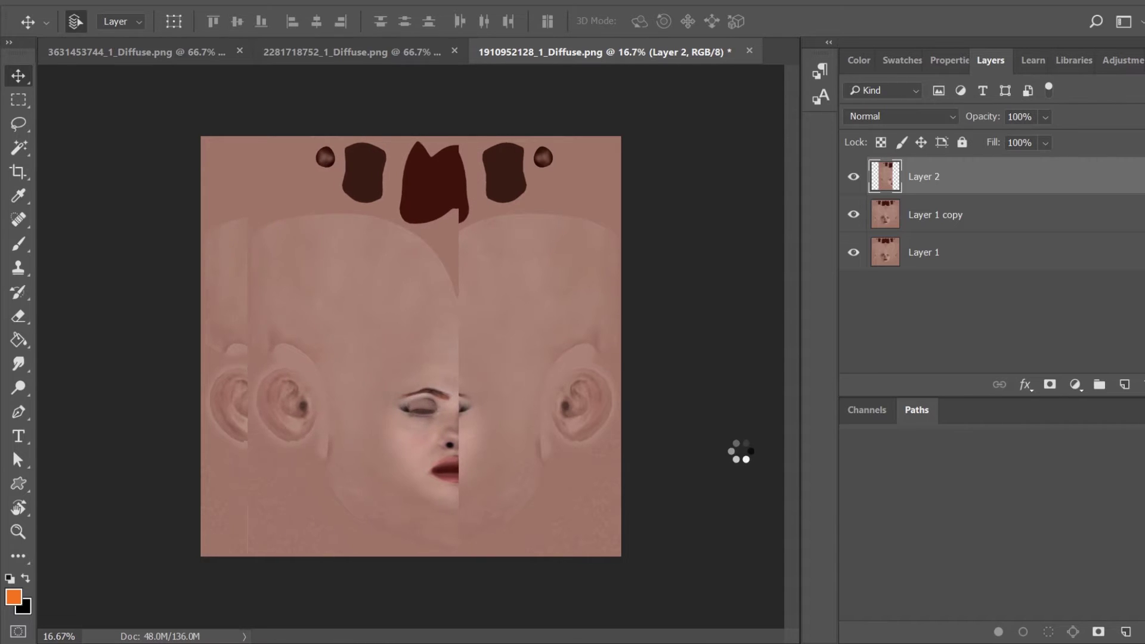
key(shift+Left)
key(shift+Left)
key(shift+Left)
key(shift+Left)
key(shift+Left)
key(shift+Left)
key(shift+Left)
key(shift+Left)
key(shift+Left)
key(shift+Left)
key(shift+Left)
key(shift+Left)
key(shift+Left)
key(shift+Left)
key(shift+Left)
key(shift+Left)
key(shift+Left)
key(shift+Left)
key(shift+Left)
key(shift+Left)
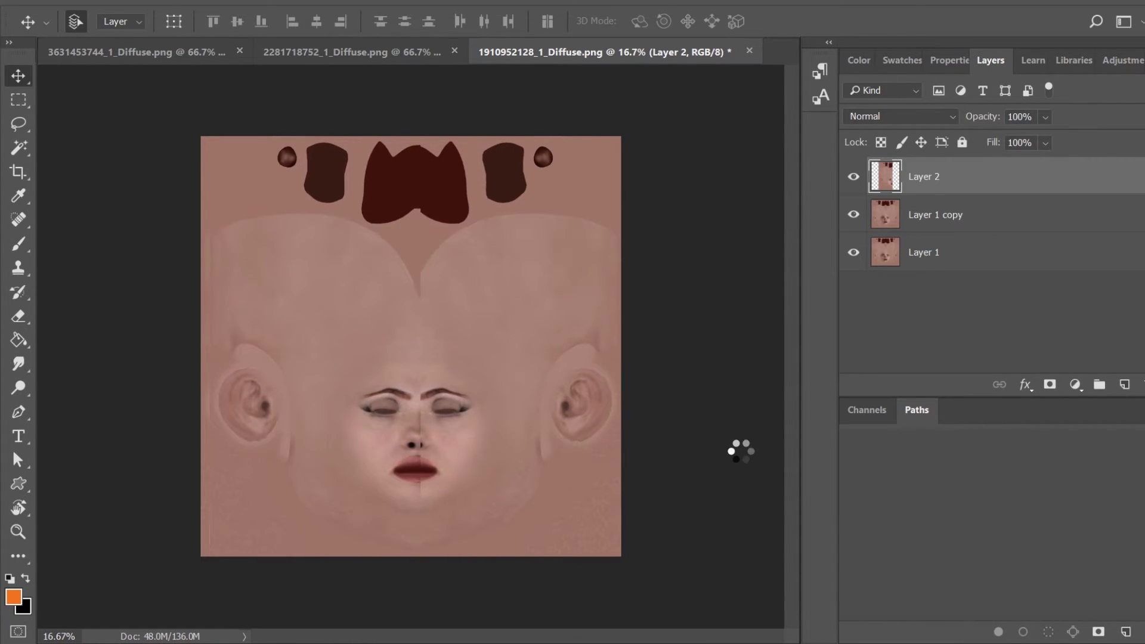
key(shift+Left)
key(shift+Left)
key(shift+Left)
key(shift+Left)
key(shift+Left)
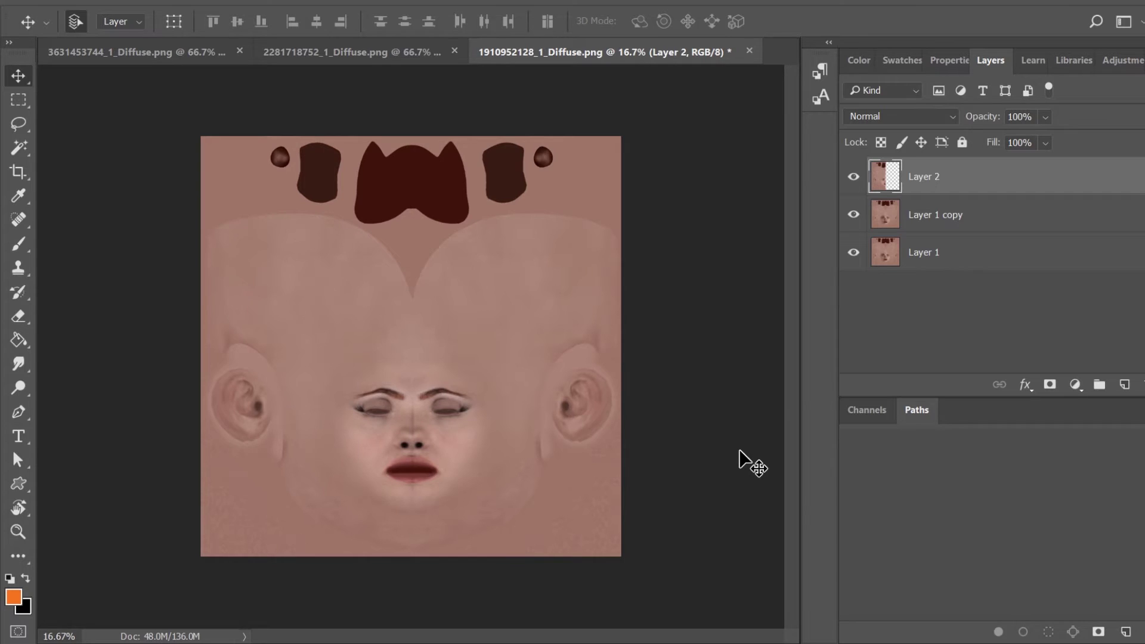
key(shift+Left)
key(shift+Right)
key(shift+Right)
key(shift+Right)
key(shift+Left)
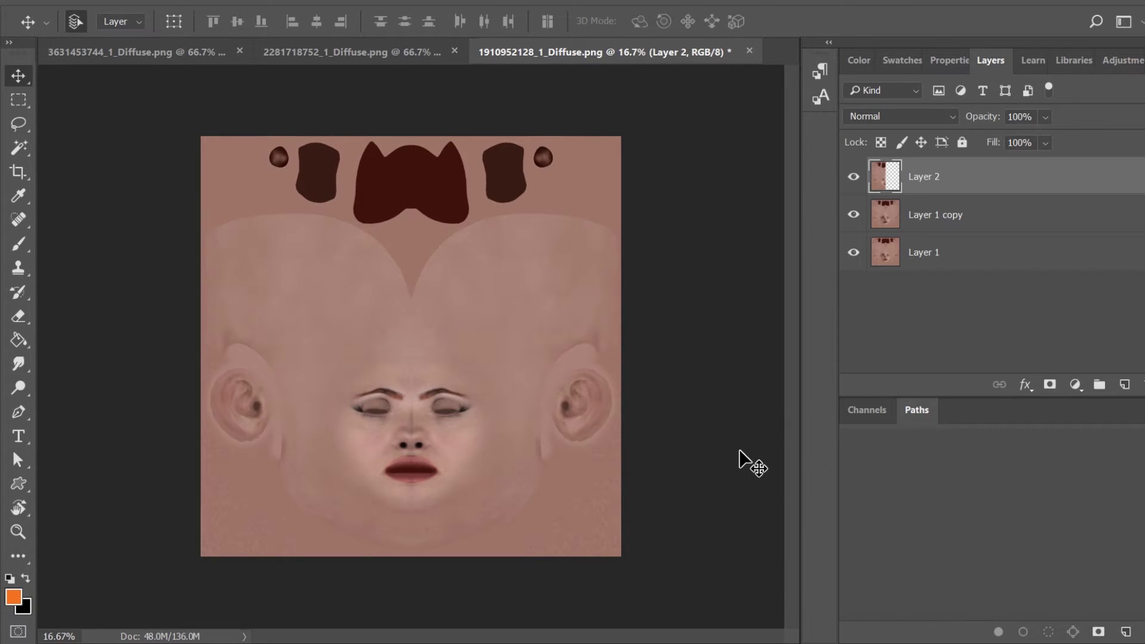
key(shift+Right)
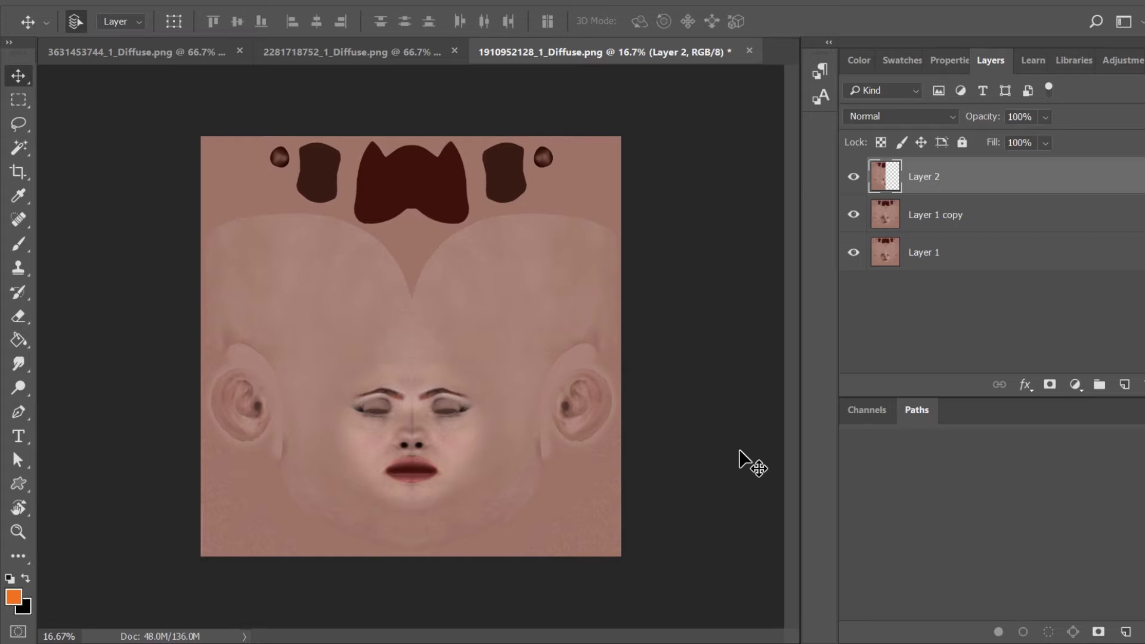
key(shift+Right)
key(shift+Right)
key(shift+Right)
key(shift+Right)
key(shift+Right)
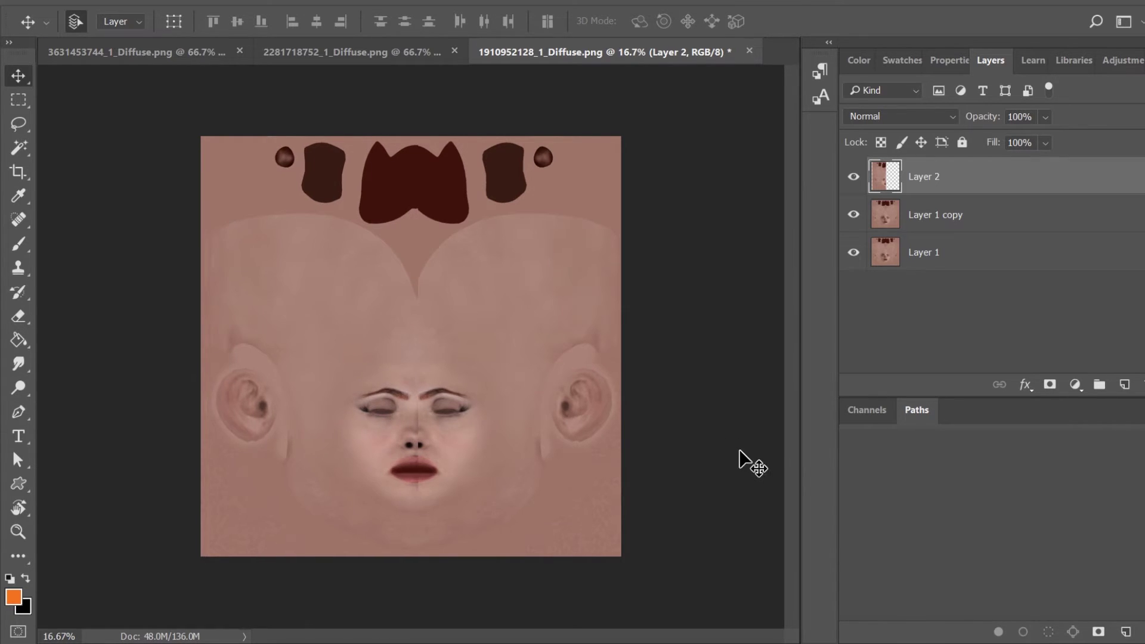
key(shift+Left)
key(shift+Left)
key(shift+Left)
key(shift+Left)
key(shift+Left)
key(shift+Left)
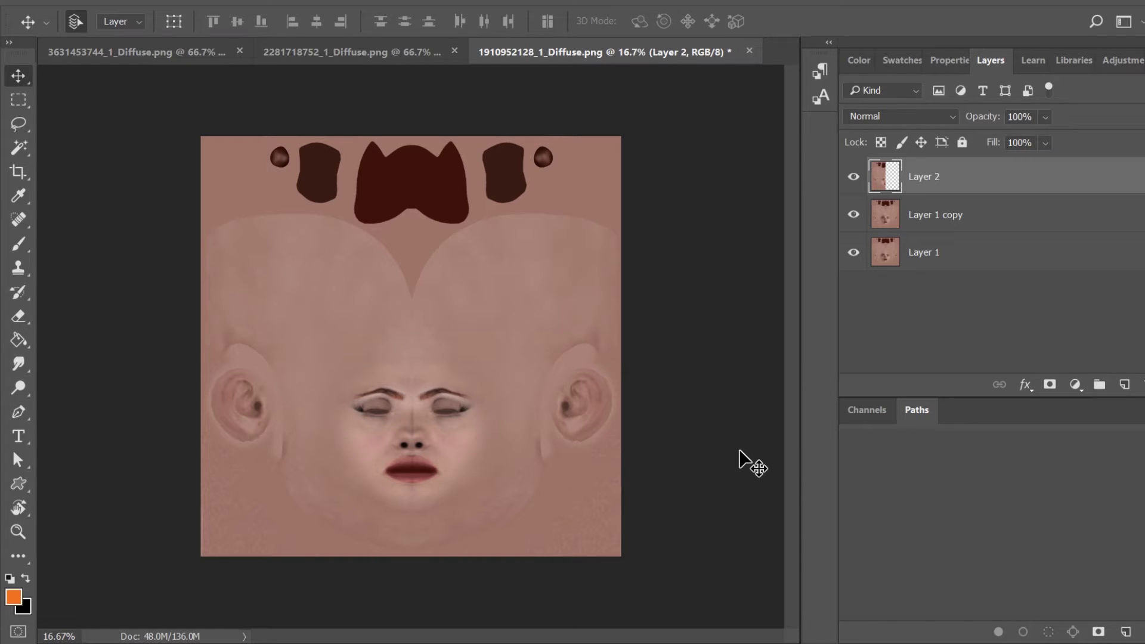
right_click(978, 182)
- Merge Layer 2 down into Layer 1 copy and zoom in on the nose and lips
click(800, 507)
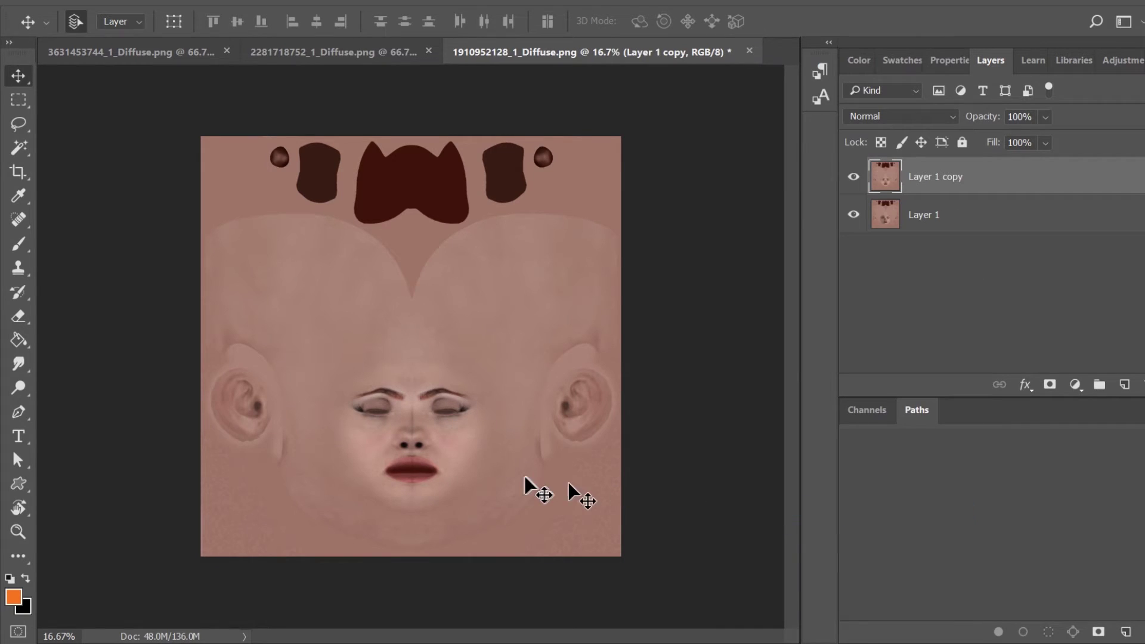
key(ctrl+plus)
key(ctrl+plus)
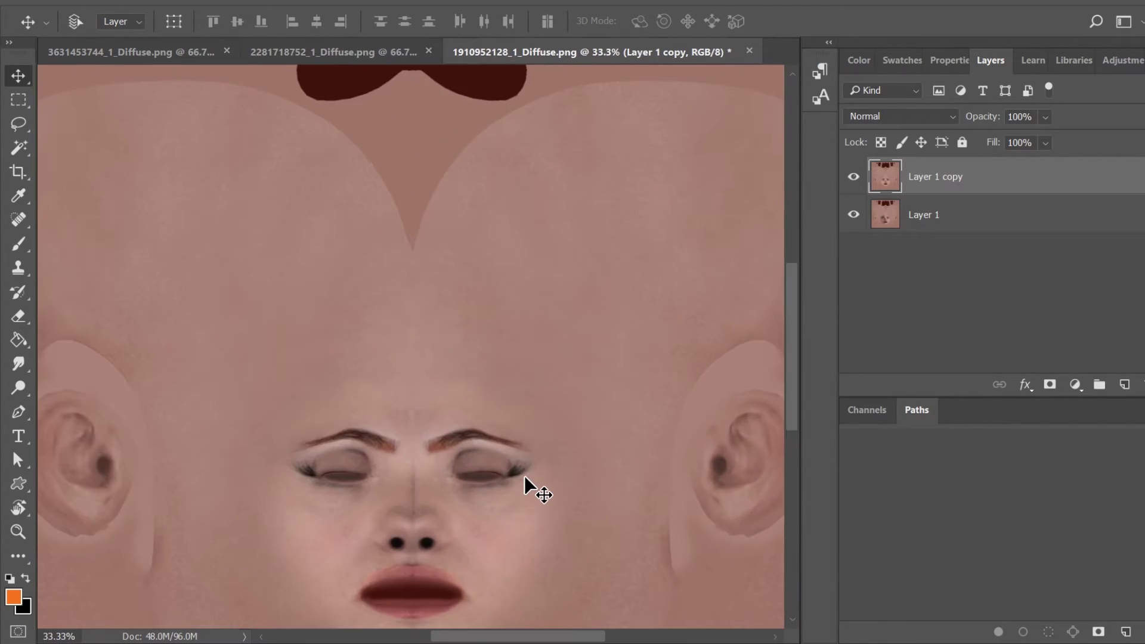
key(ctrl+plus)
scroll(529, 485, down, 5)
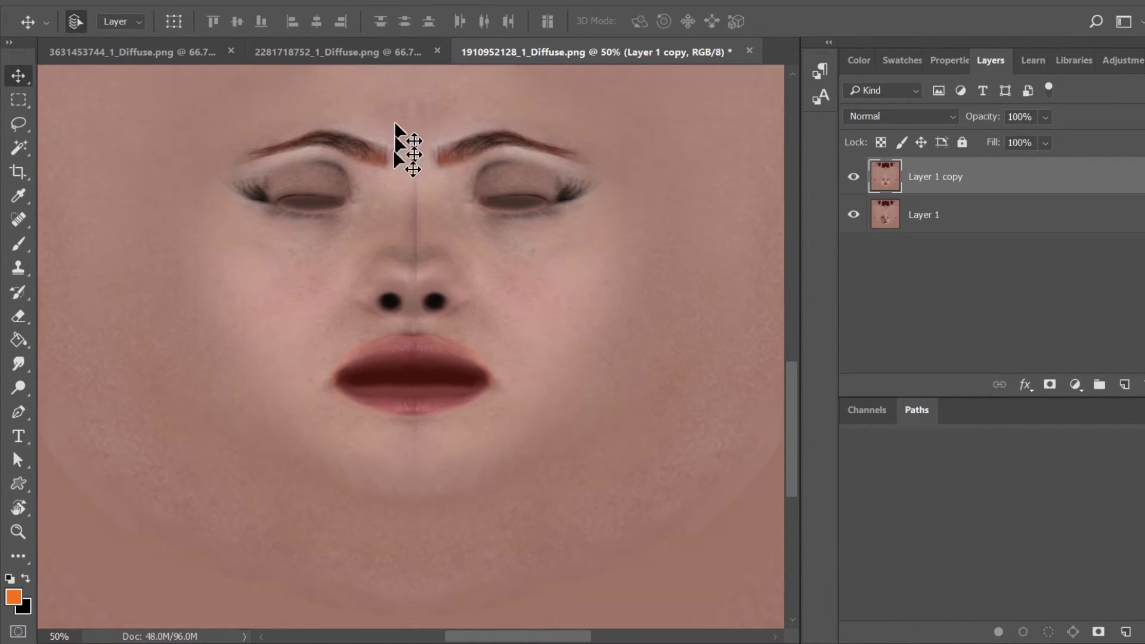
- Spot-heal the centre seam along the nose bridge and lips, then hide Layer 1 copy to compare
click(30, 216)
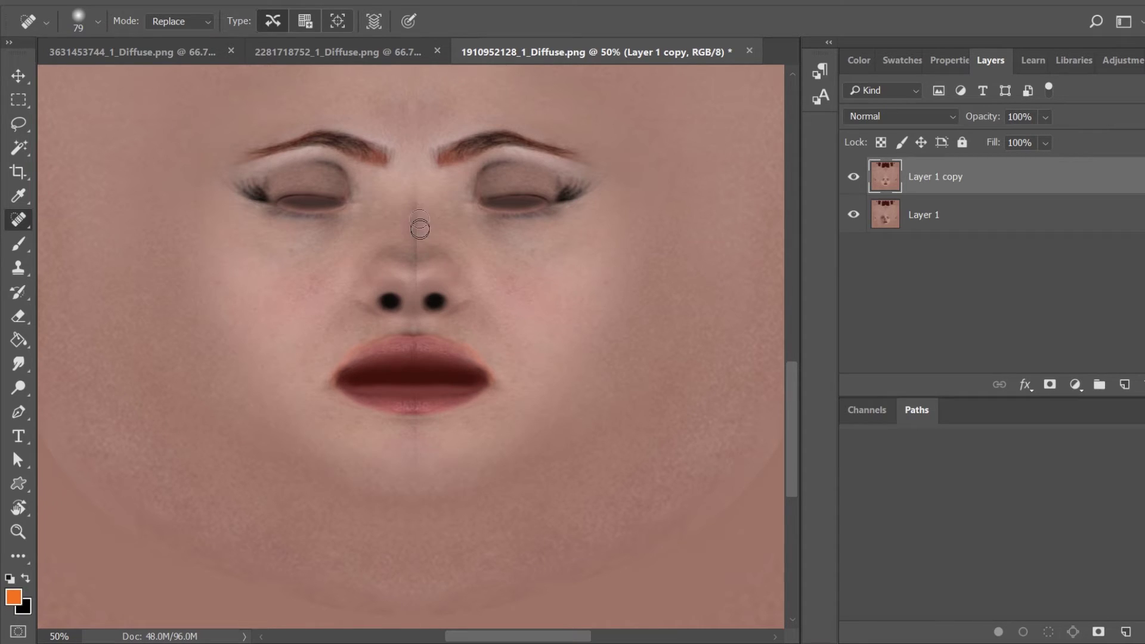
click(416, 206)
click(415, 228)
click(417, 210)
mouse_move(415, 223)
mouse_down()
mouse_move(415, 267)
mouse_move(412, 205)
mouse_move(420, 275)
mouse_up()
drag(420, 325, 413, 379)
drag(420, 434, 410, 430)
click(852, 178)
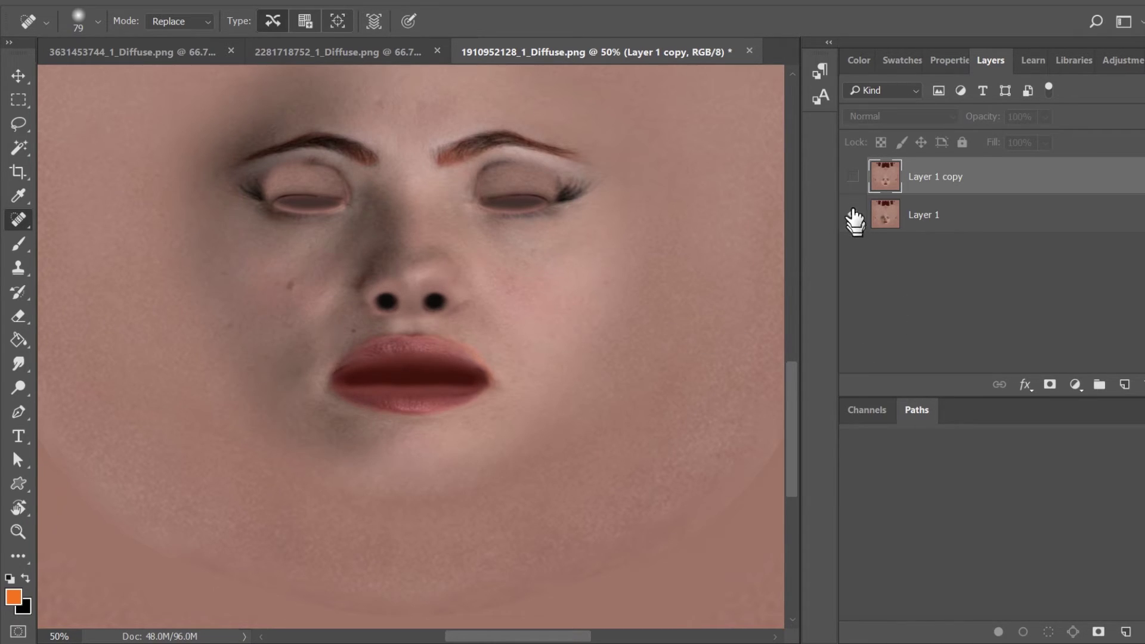
- Move Layer 1 above Layer 1 copy and cut it down to a lassoed patch around the left-cheek mole
click(854, 176)
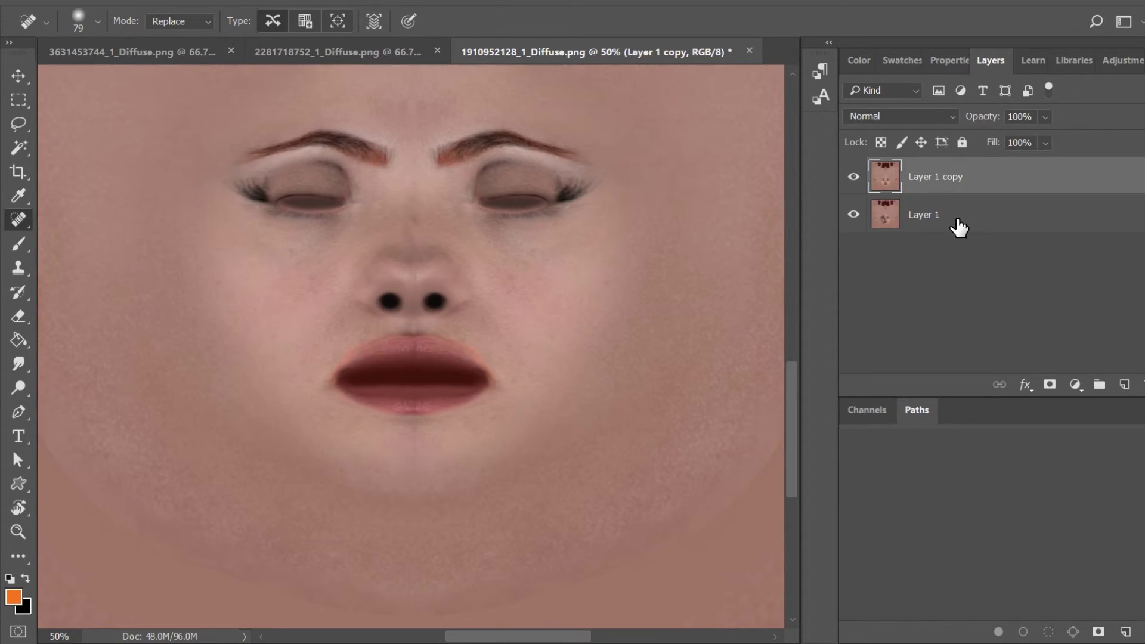
drag(958, 224, 951, 182)
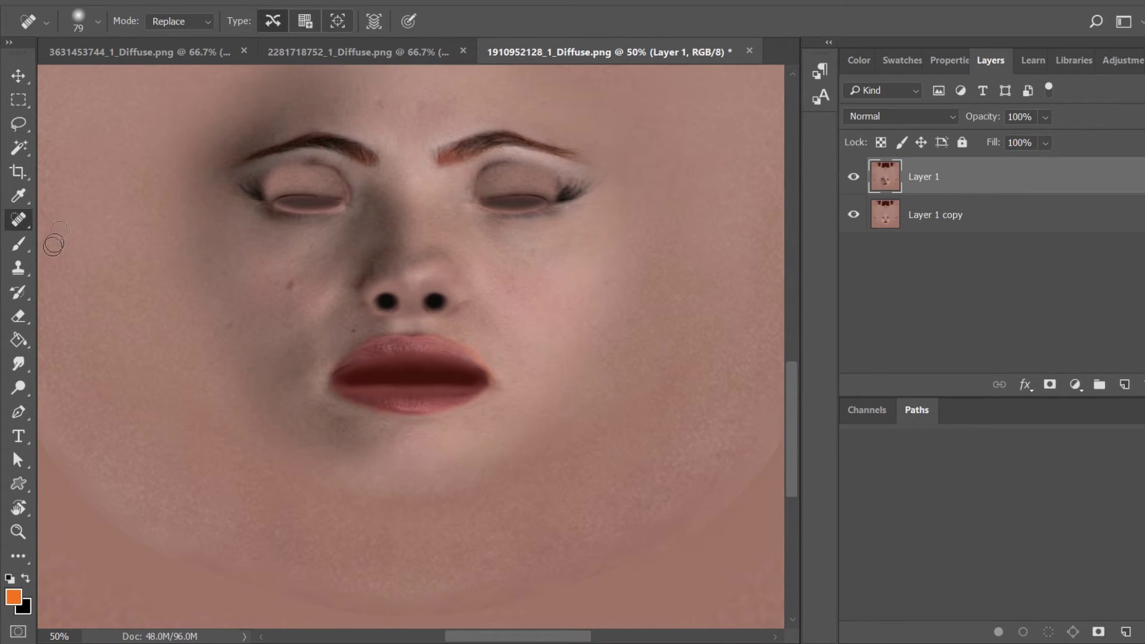
click(27, 127)
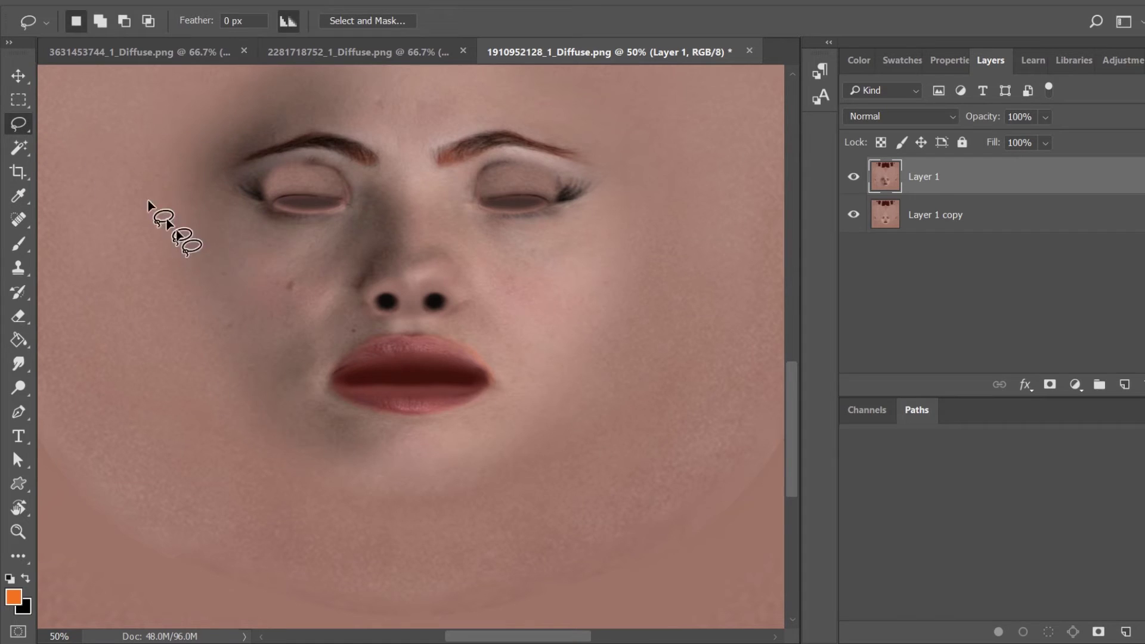
mouse_move(235, 275)
mouse_down()
mouse_move(274, 319)
mouse_move(256, 352)
mouse_move(278, 275)
mouse_move(281, 295)
mouse_move(295, 298)
mouse_move(300, 276)
mouse_move(287, 280)
mouse_up()
click(250, 2)
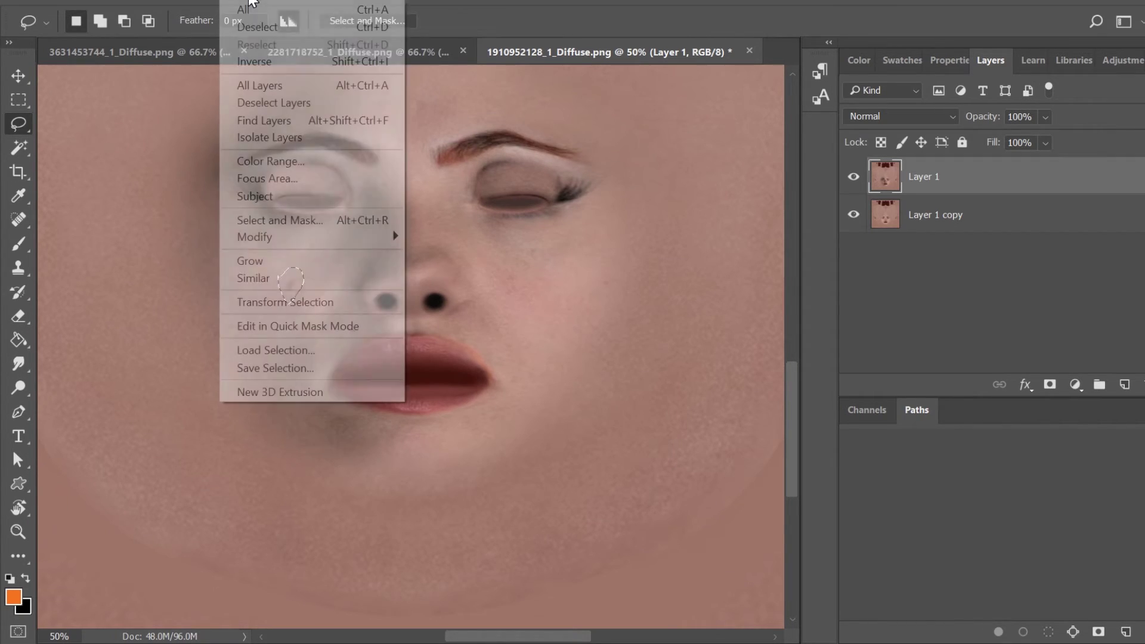
click(254, 60)
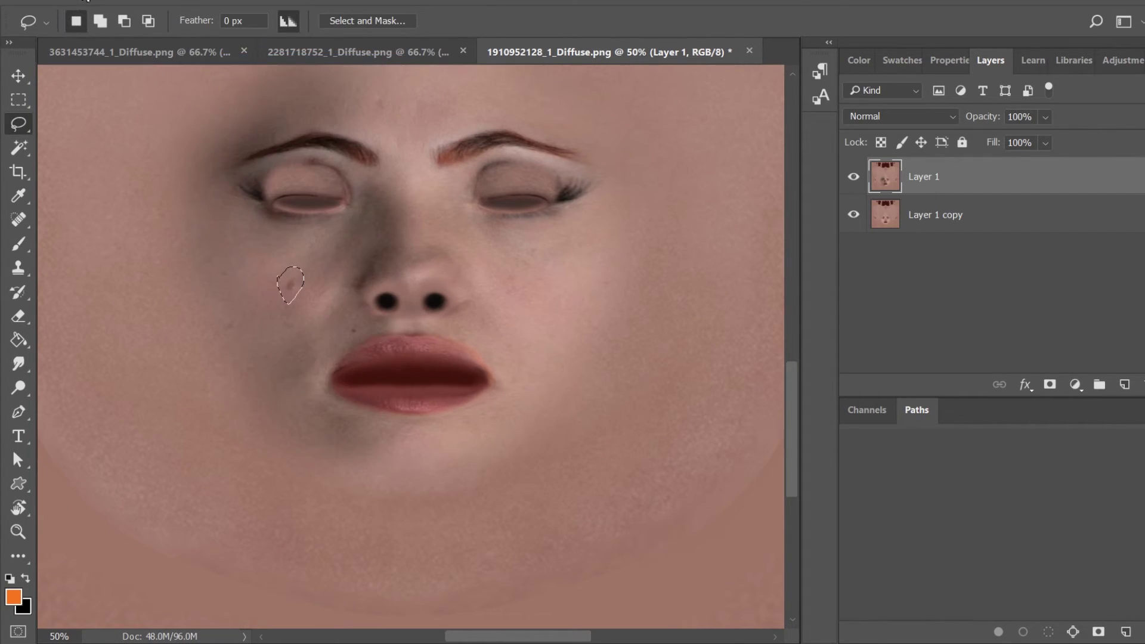
click(86, 1)
click(119, 110)
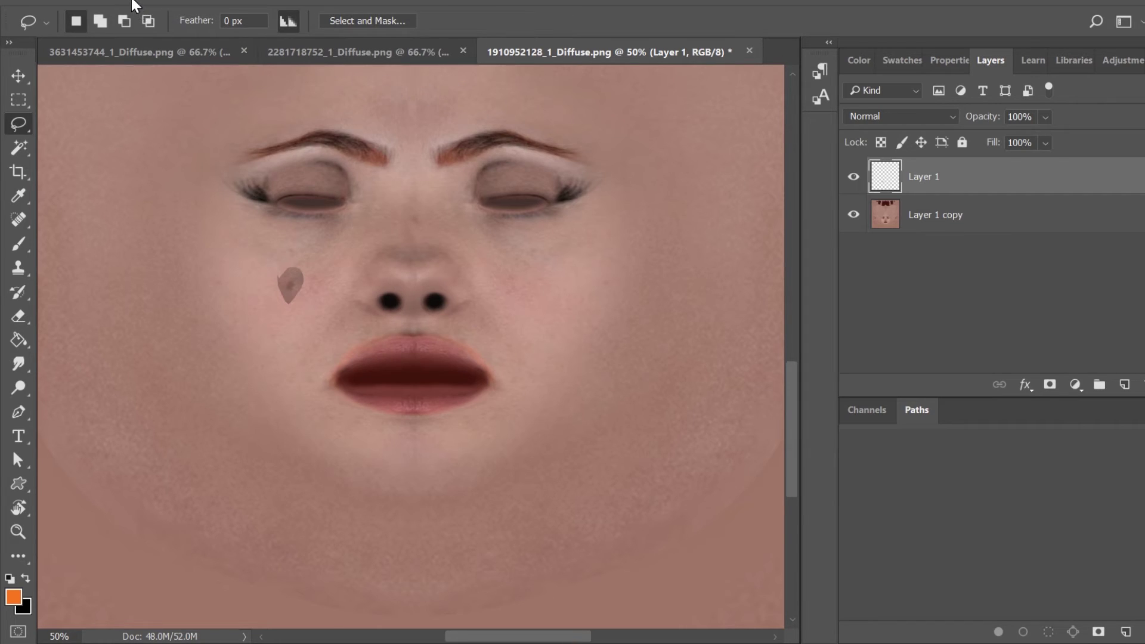
click(137, 2)
- Brighten the mole patch with Levels 9, 1.12, 200, then merge all visible layers into Layer 1
mouse_move(156, 37)
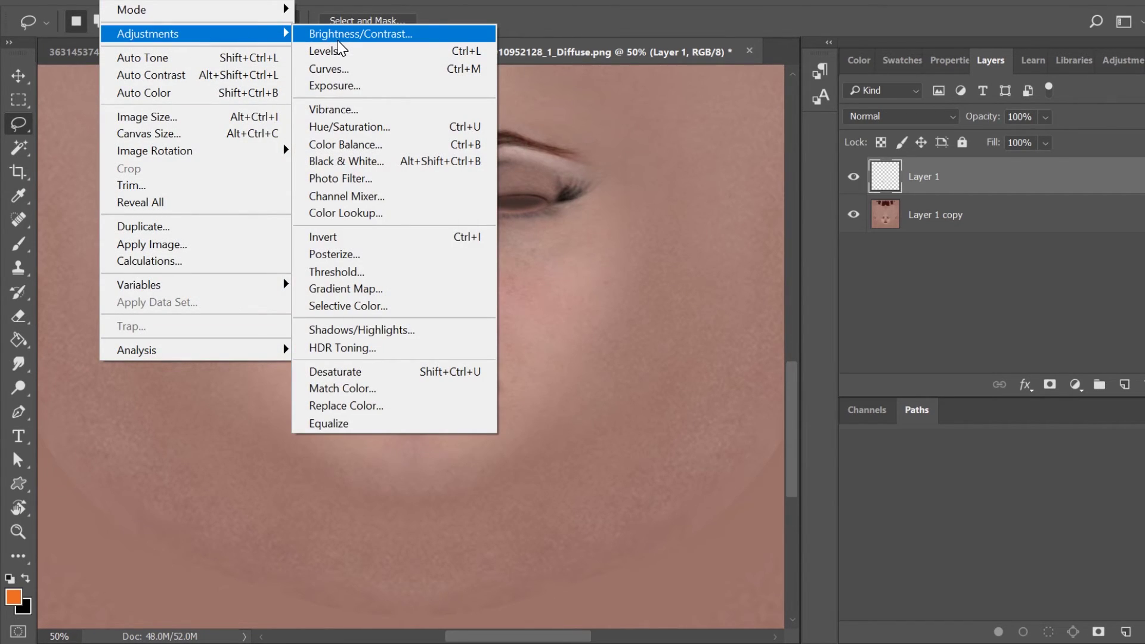
click(338, 58)
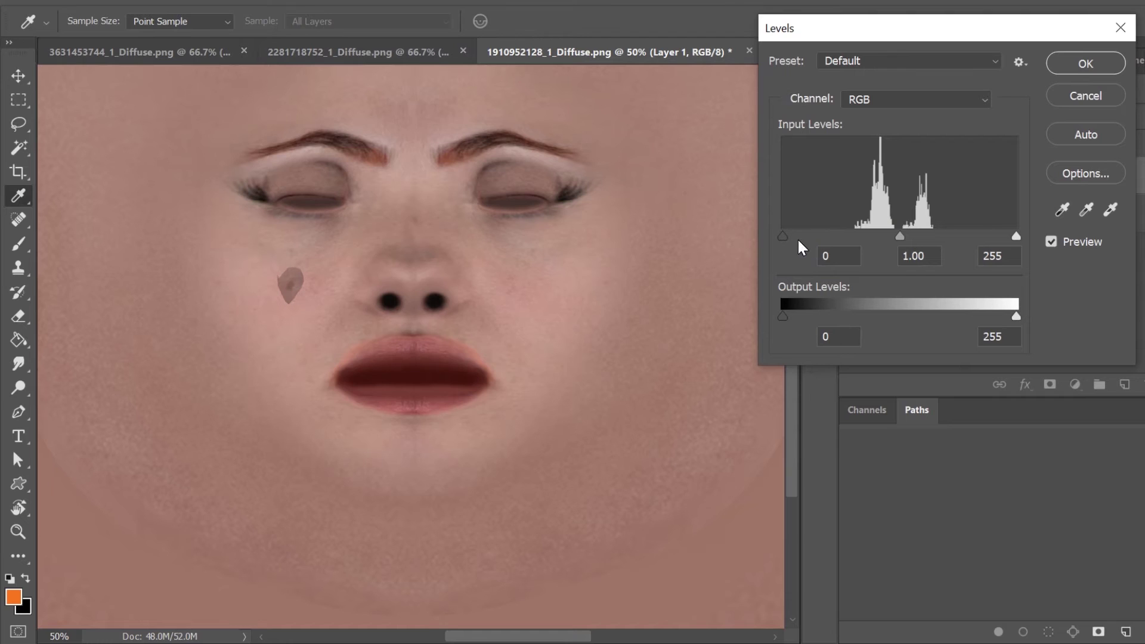
drag(783, 239, 795, 244)
drag(1018, 240, 967, 245)
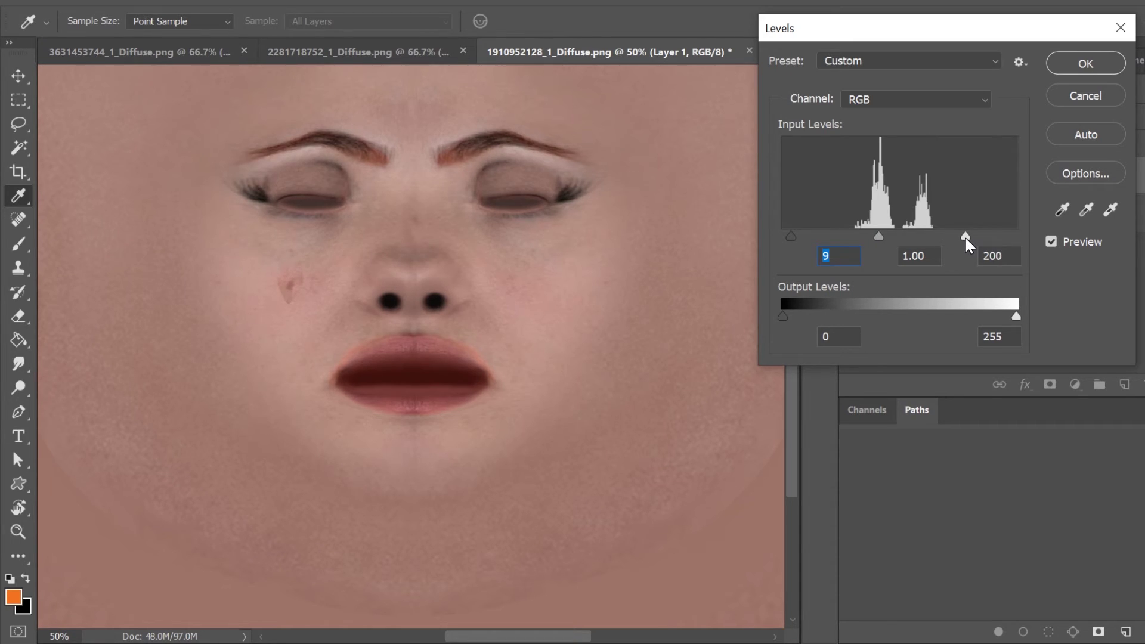
click(966, 237)
drag(881, 240, 876, 240)
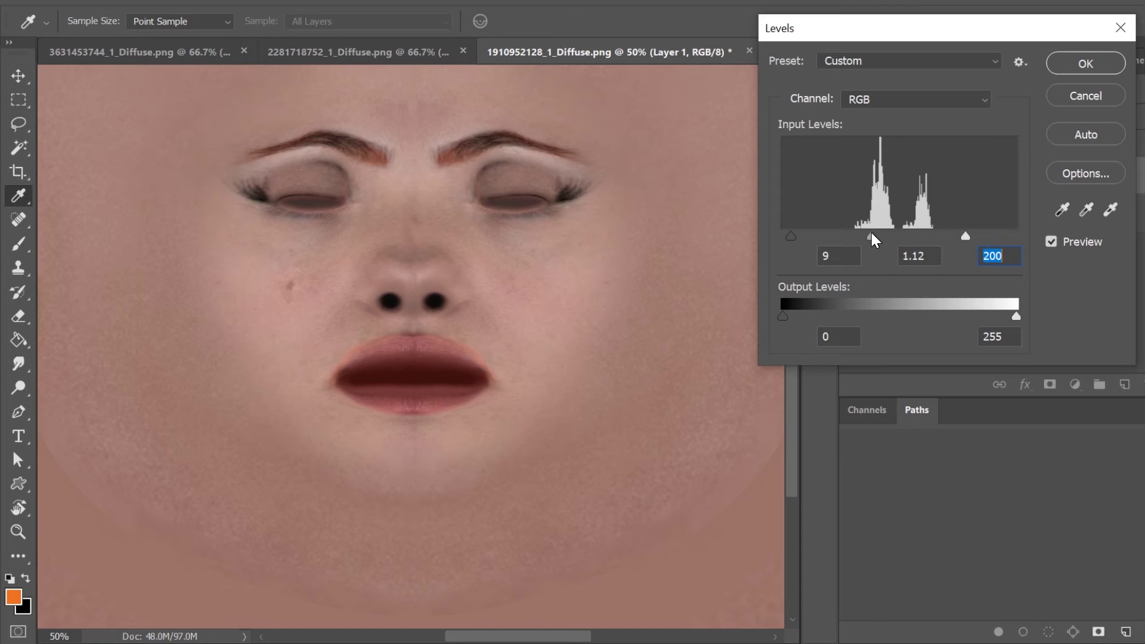
click(873, 238)
click(1065, 72)
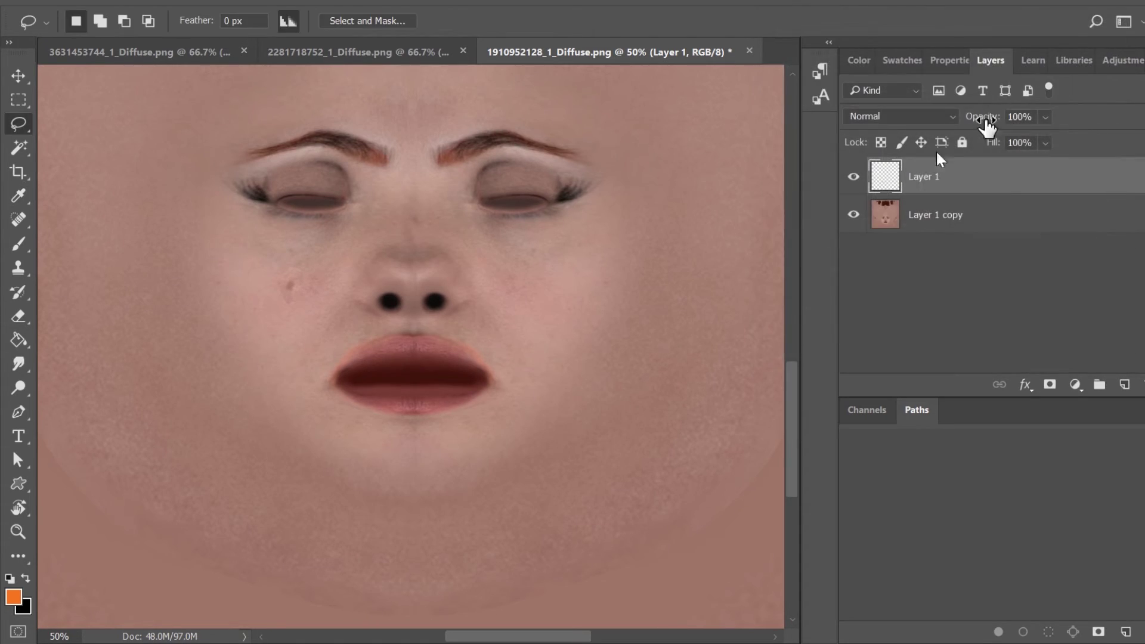
right_click(940, 176)
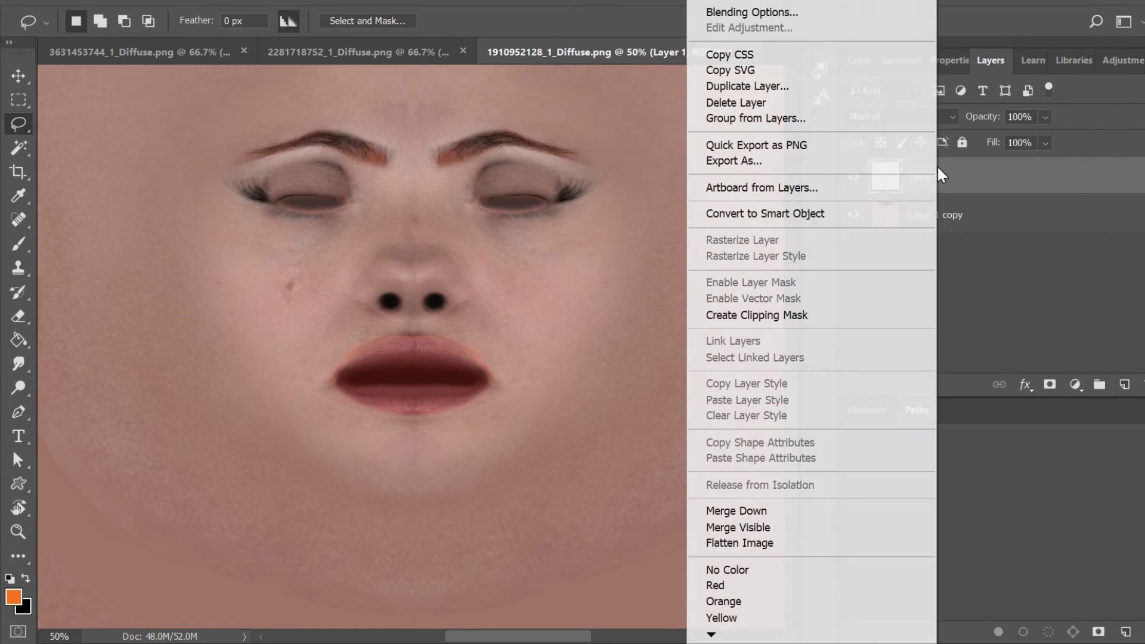
click(805, 527)
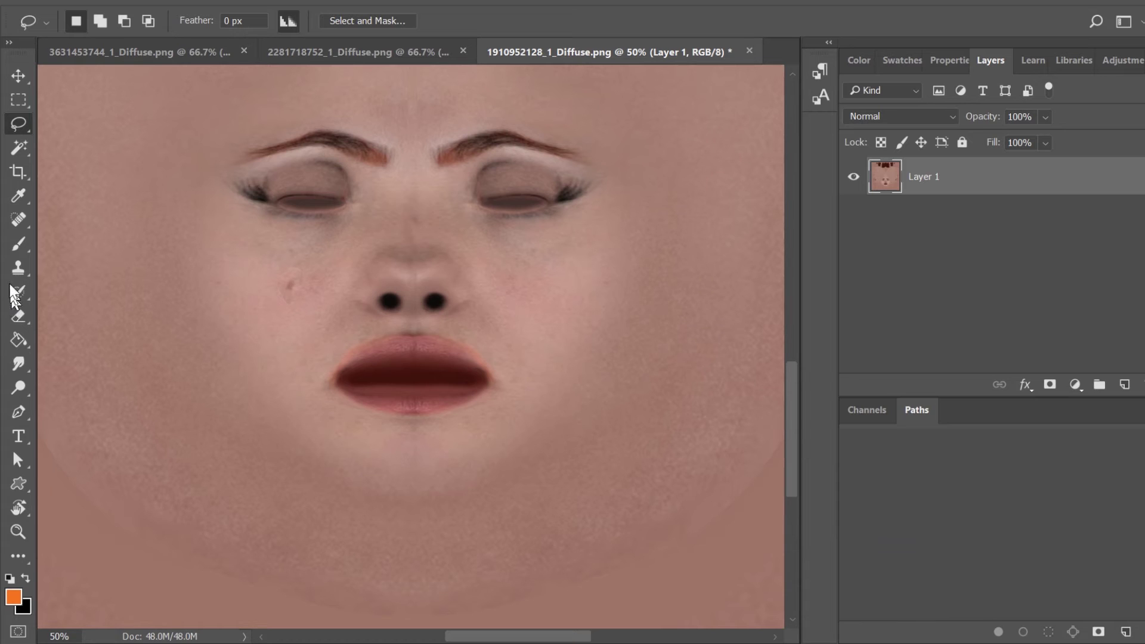
- Spot-heal about a dozen small blemishes around the left cheek mole at 100% zoom
click(18, 219)
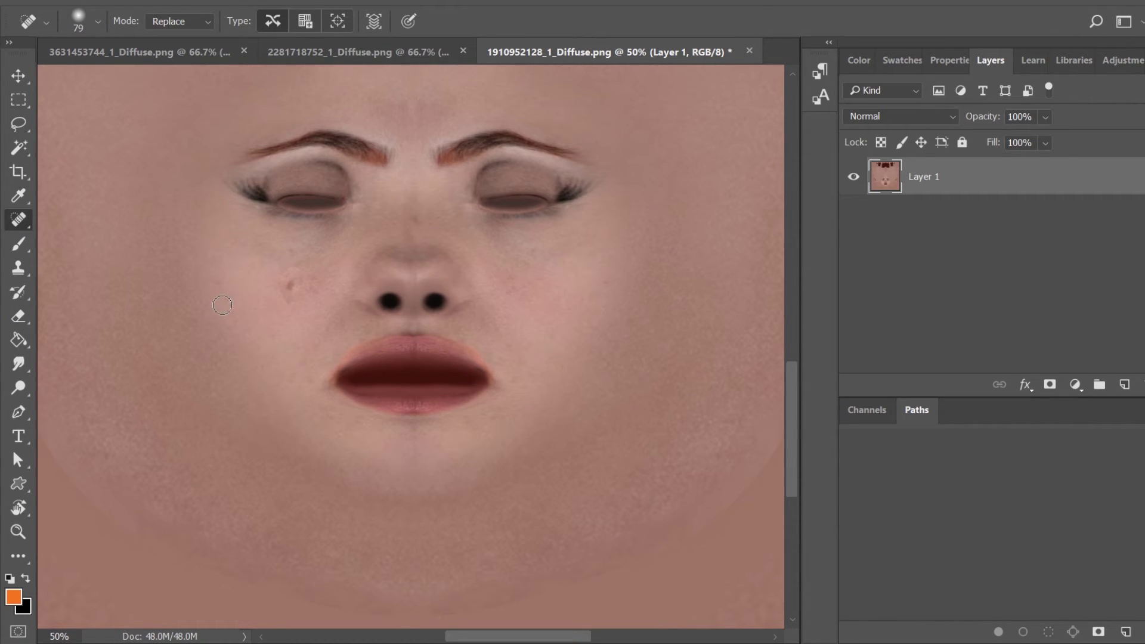
key(ctrl+plus)
key(ctrl+plus)
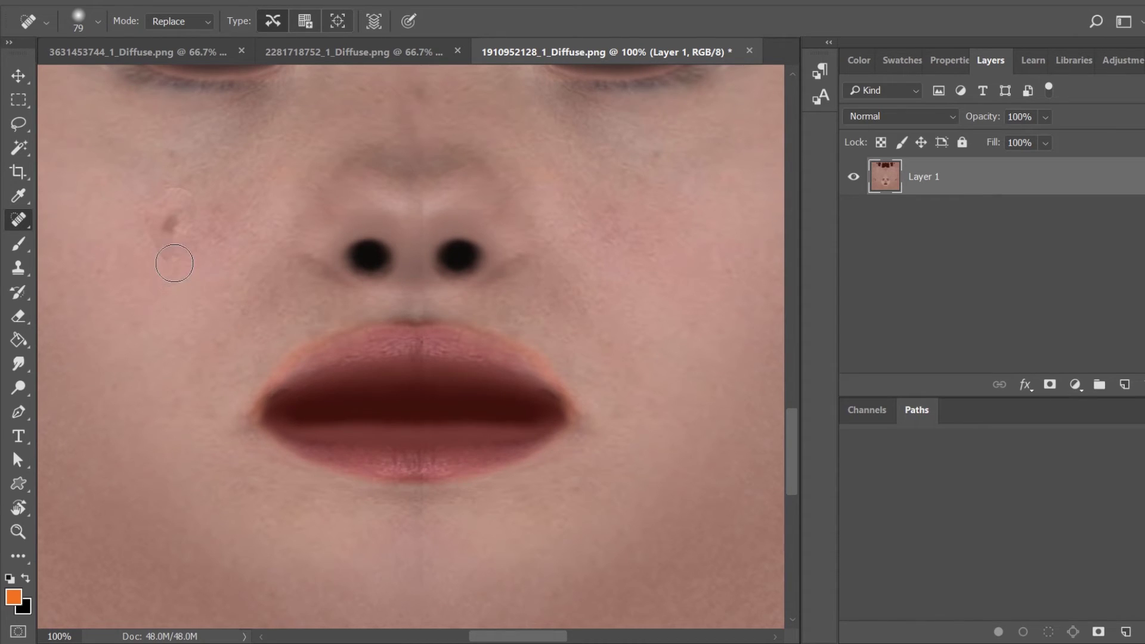
click(173, 263)
click(153, 260)
click(147, 250)
click(164, 258)
click(188, 190)
click(154, 186)
click(176, 181)
click(159, 256)
click(173, 268)
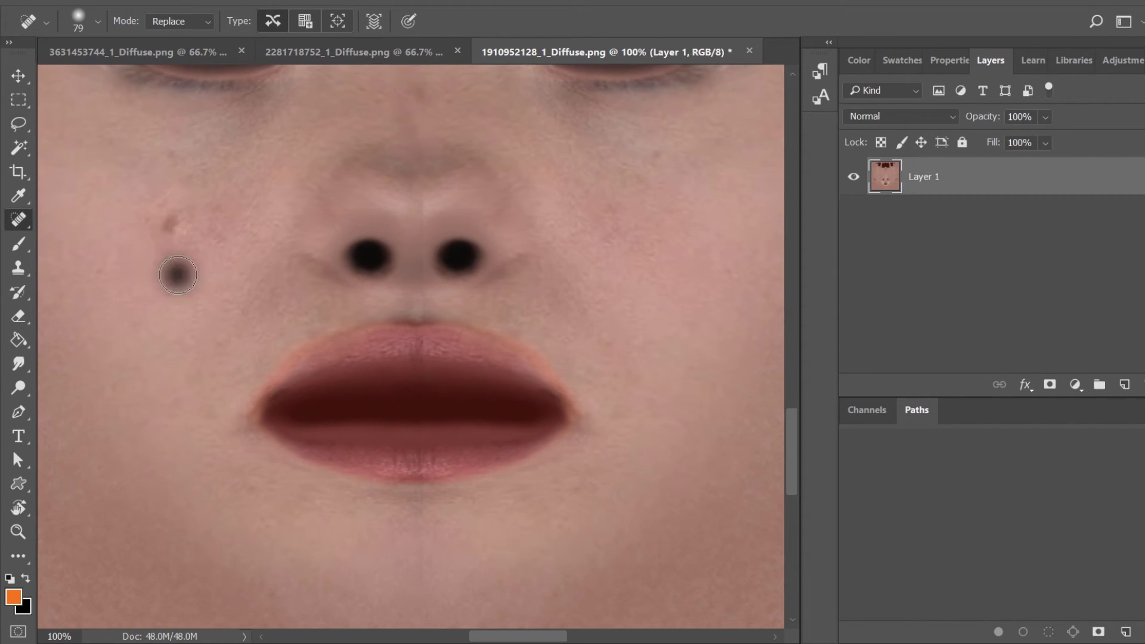
click(145, 250)
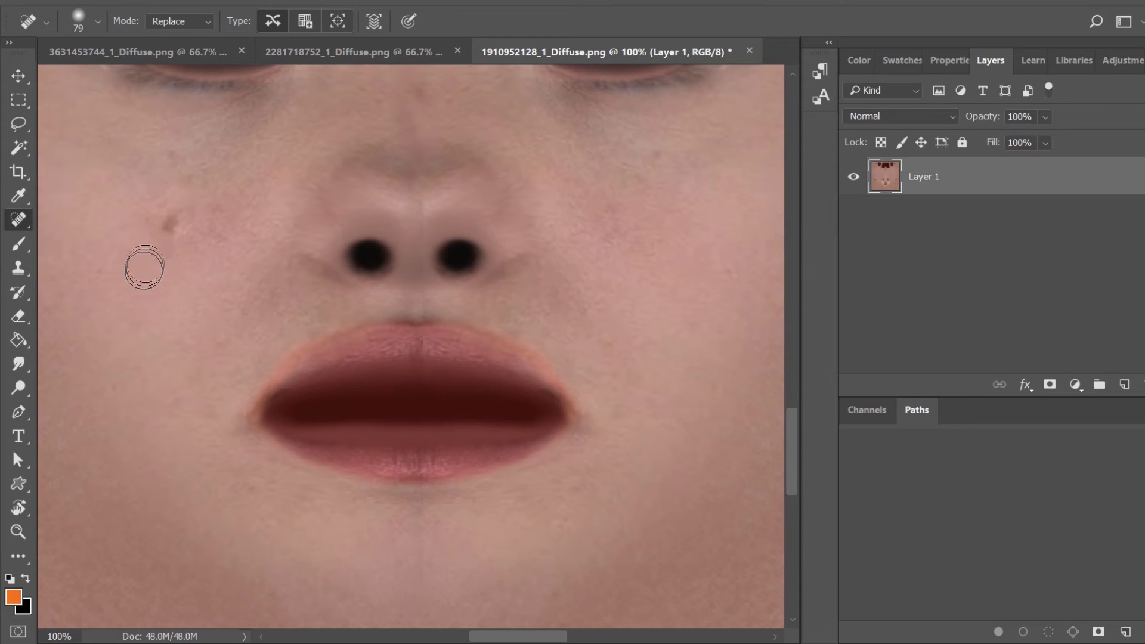
click(142, 242)
click(157, 264)
key(ctrl+minus)
key(ctrl+minus)
key(ctrl+minus)
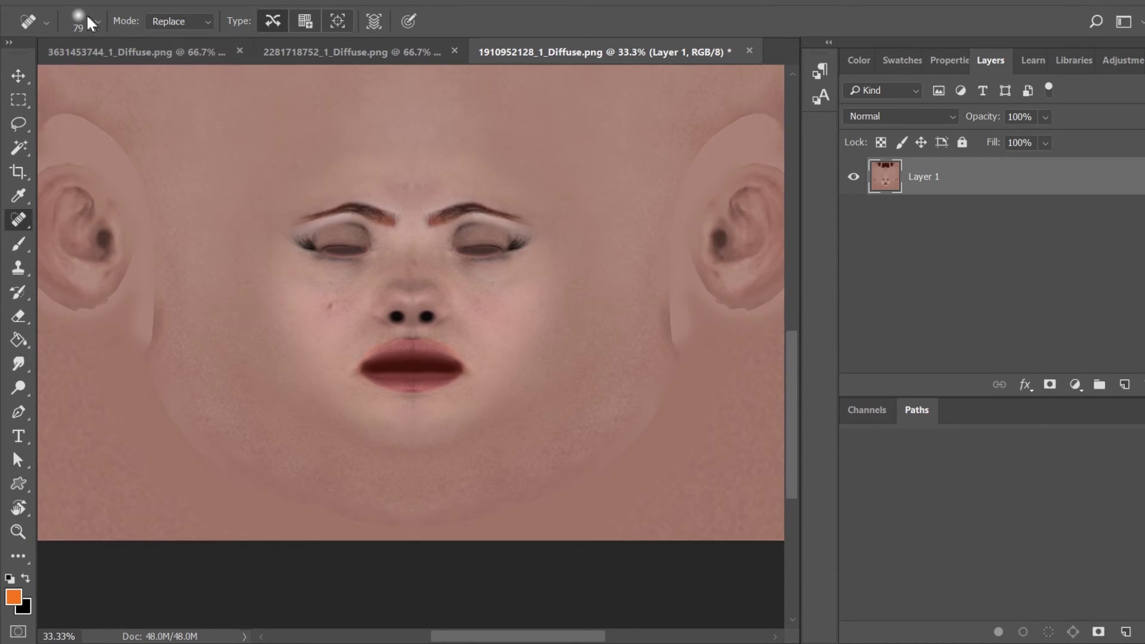
click(52, 2)
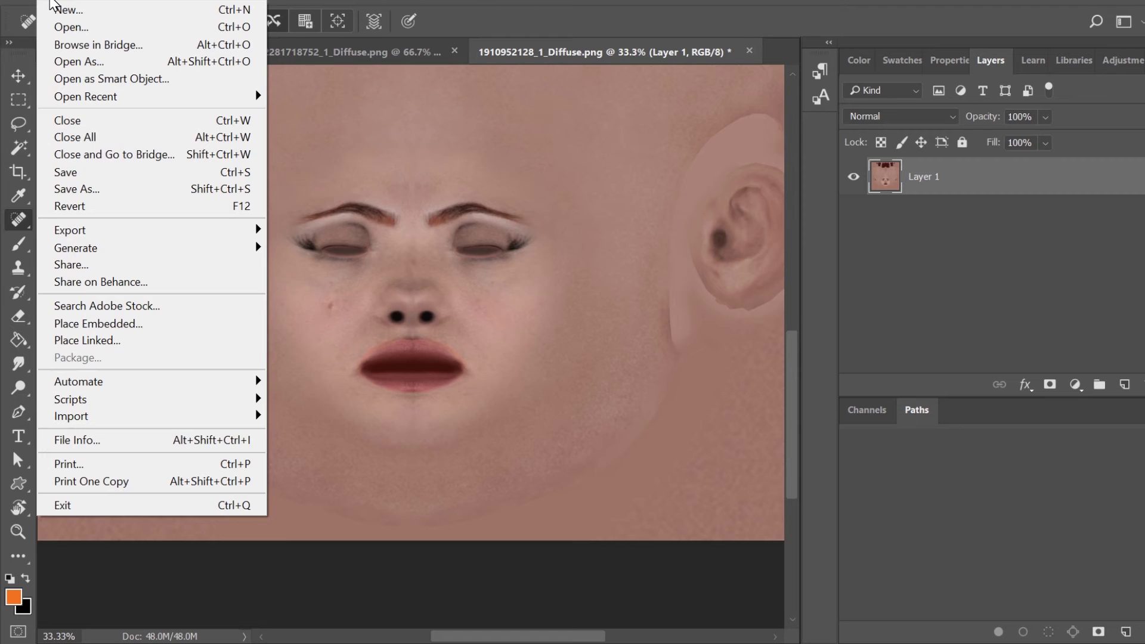
mouse_move(135, 232)
click(307, 232)
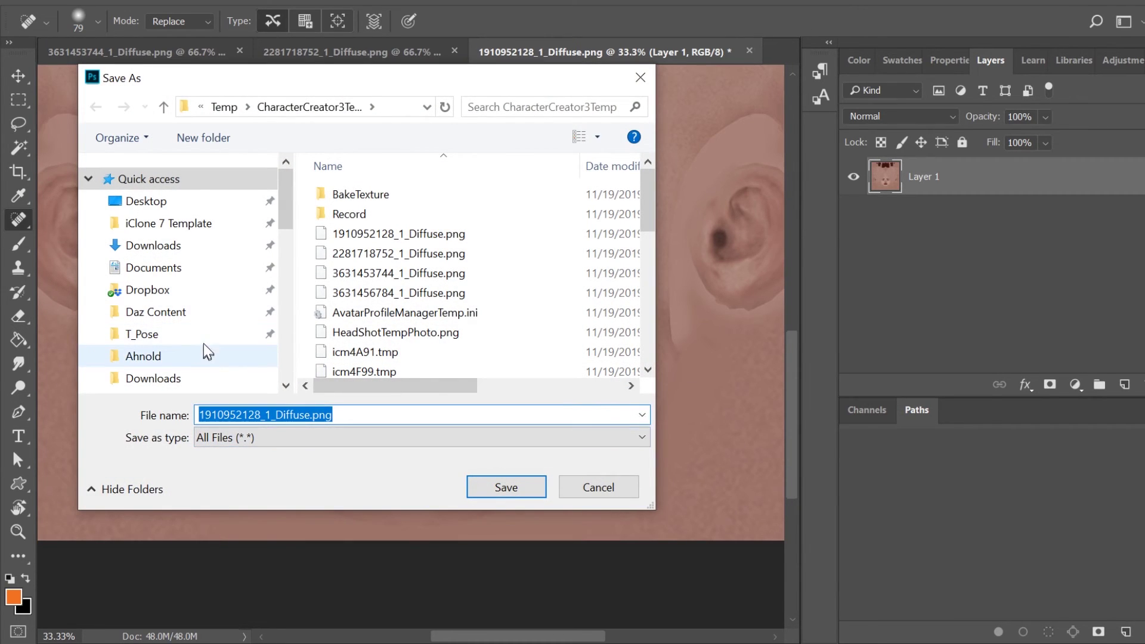
scroll(207, 352, down, 1)
click(192, 365)
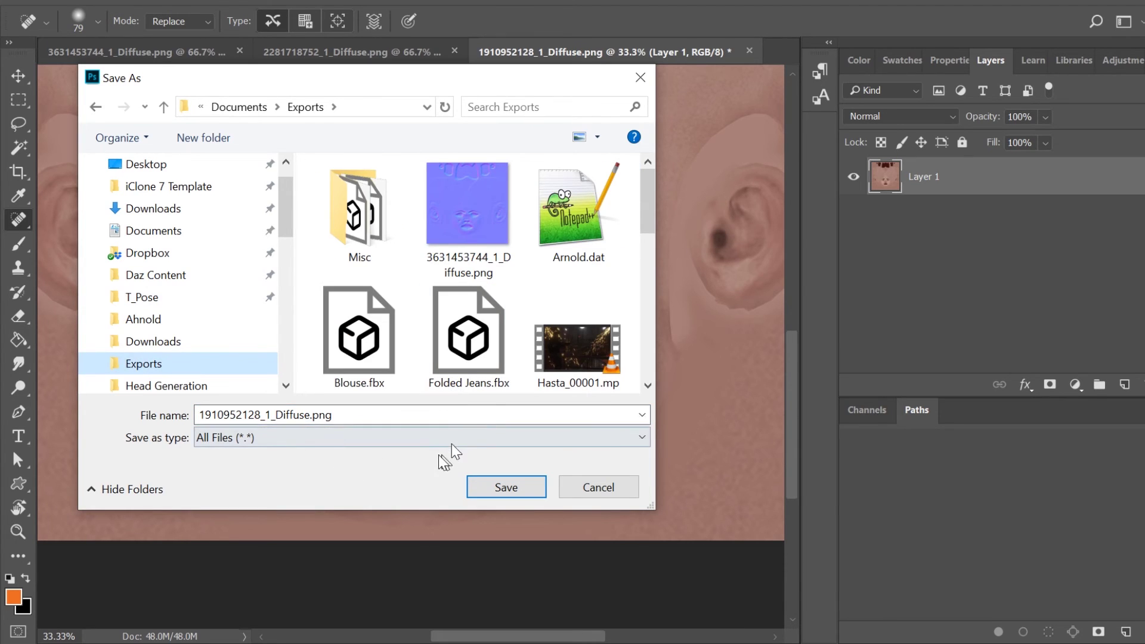
click(508, 491)
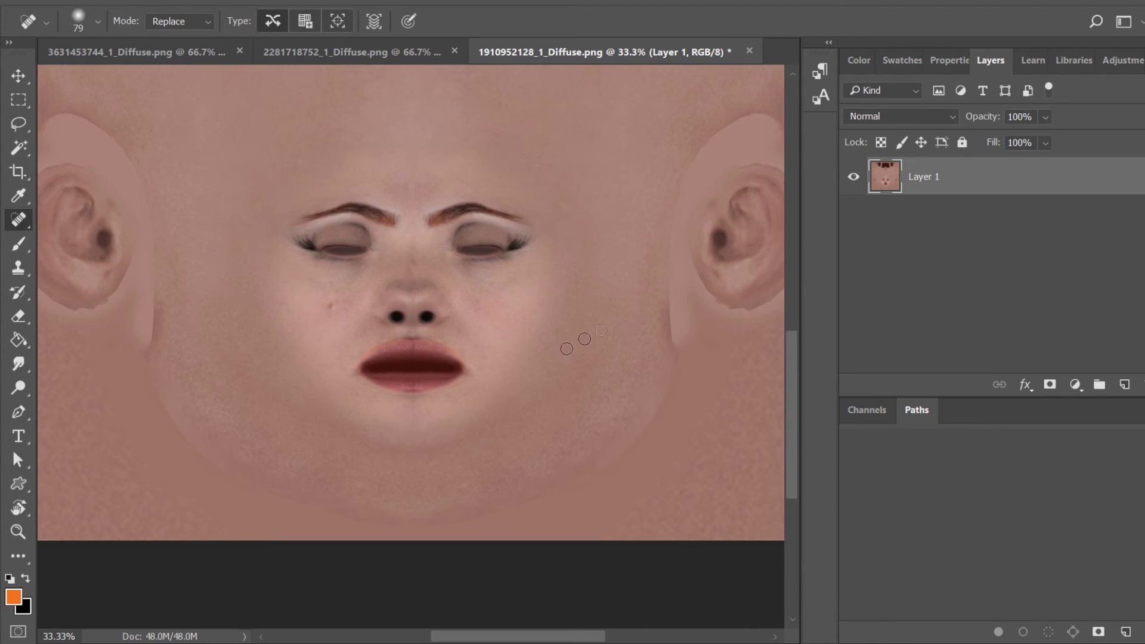
- Generate a normal map from the face texture with Filter > 3D > Generate Normal Map
click(281, 2)
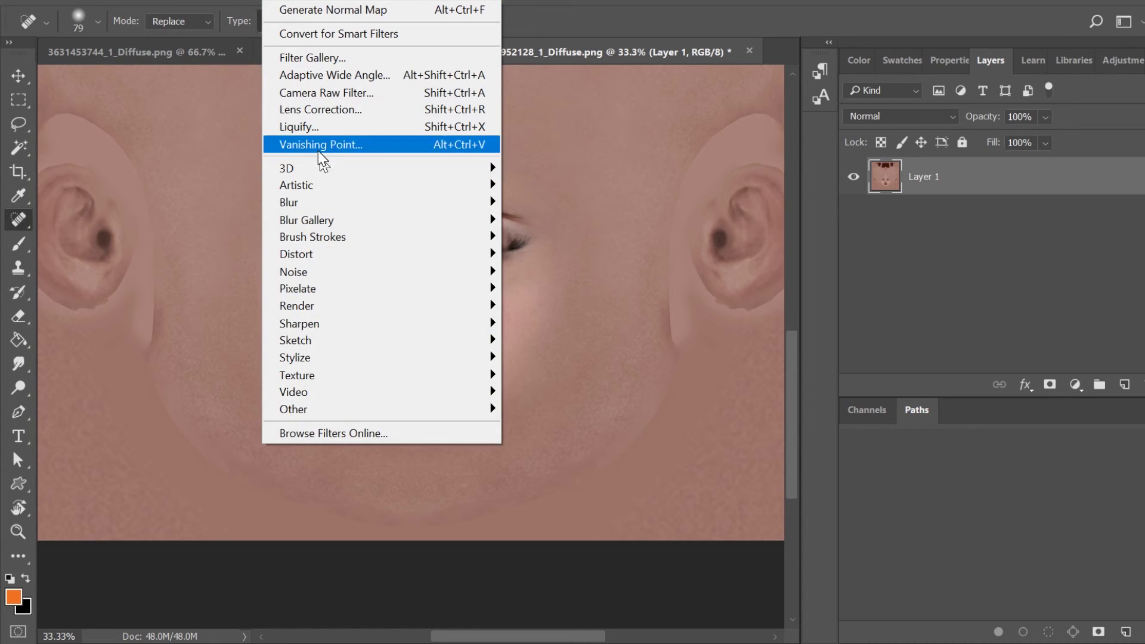
mouse_move(328, 169)
click(601, 185)
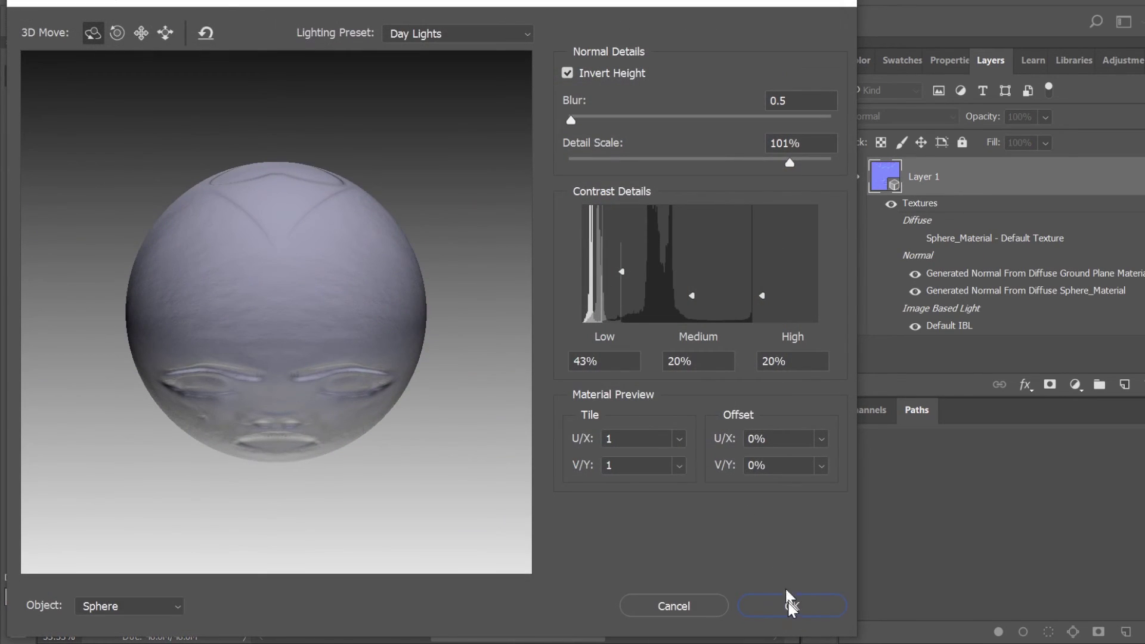
click(790, 604)
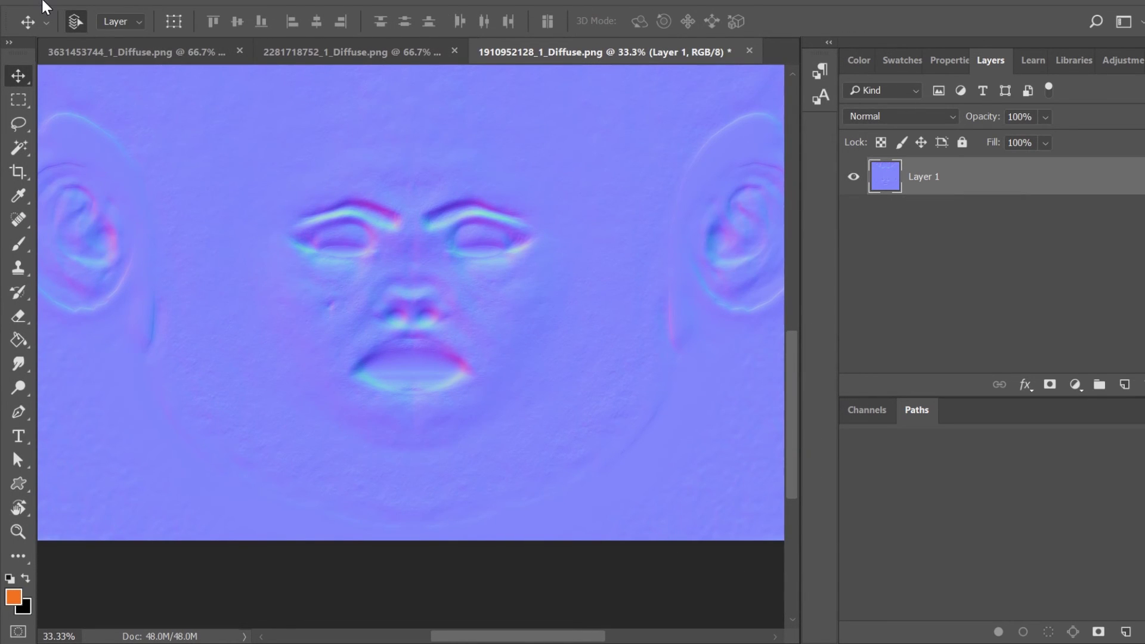
- Quick-export the normal map as 'Scarlett Normals.png' into the Exports folder
click(48, 5)
mouse_move(121, 236)
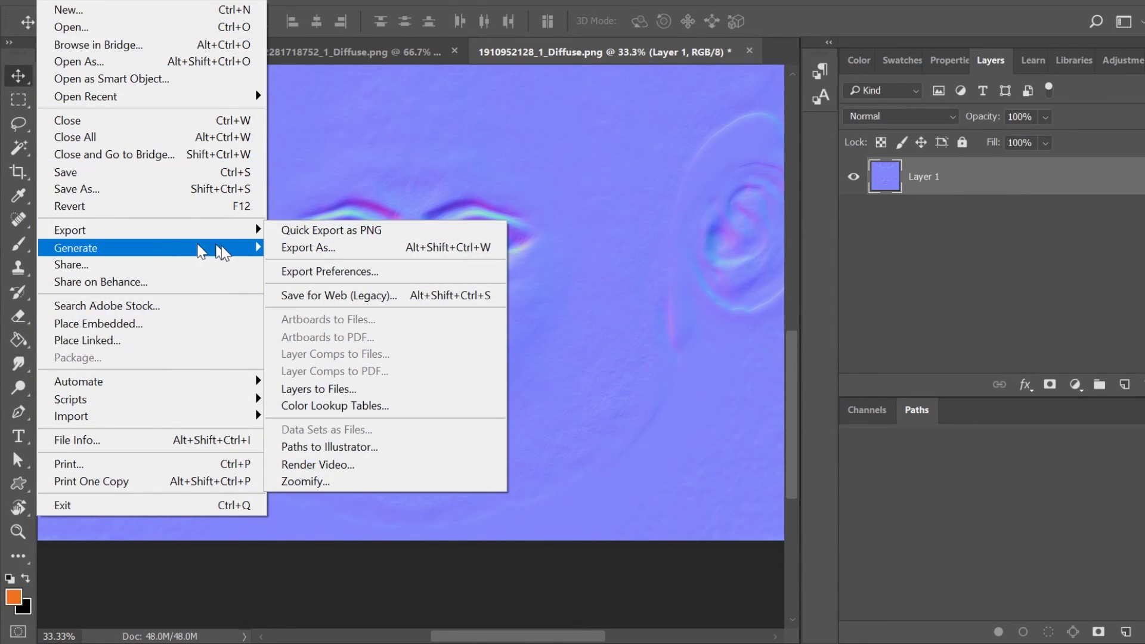
click(317, 229)
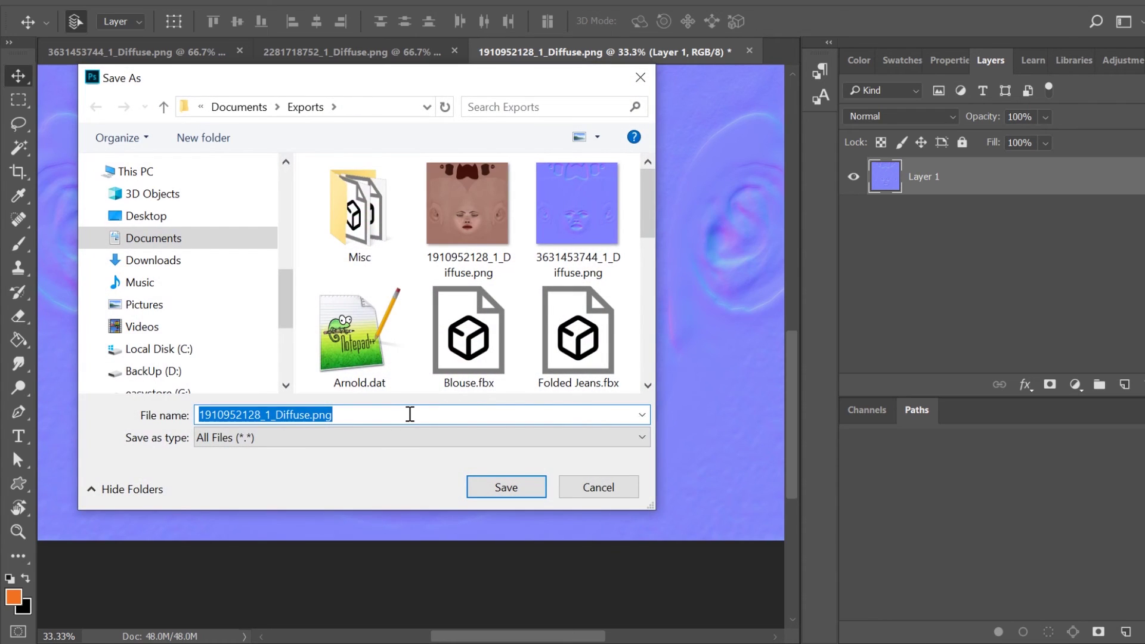
scroll(191, 286, down, 3)
scroll(192, 287, up, 5)
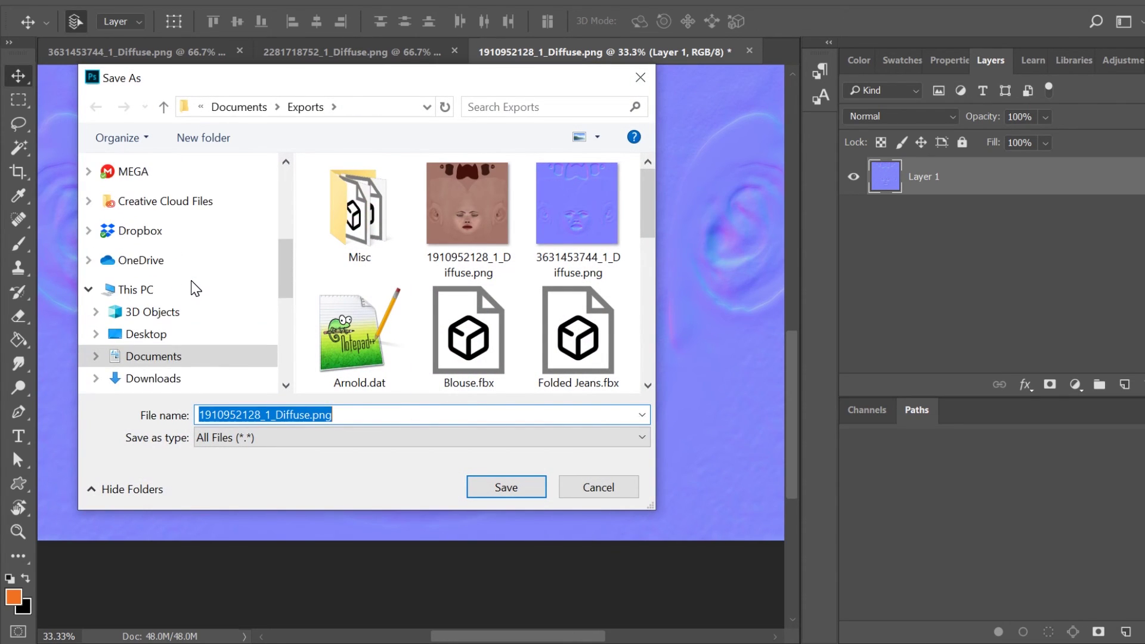
click(186, 215)
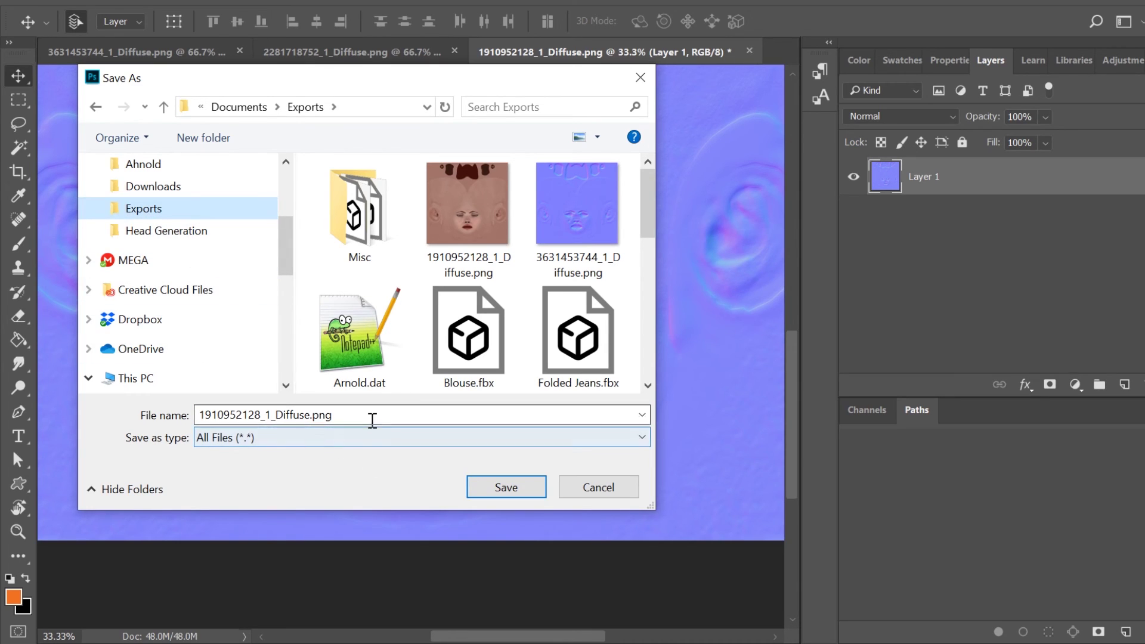
click(371, 417)
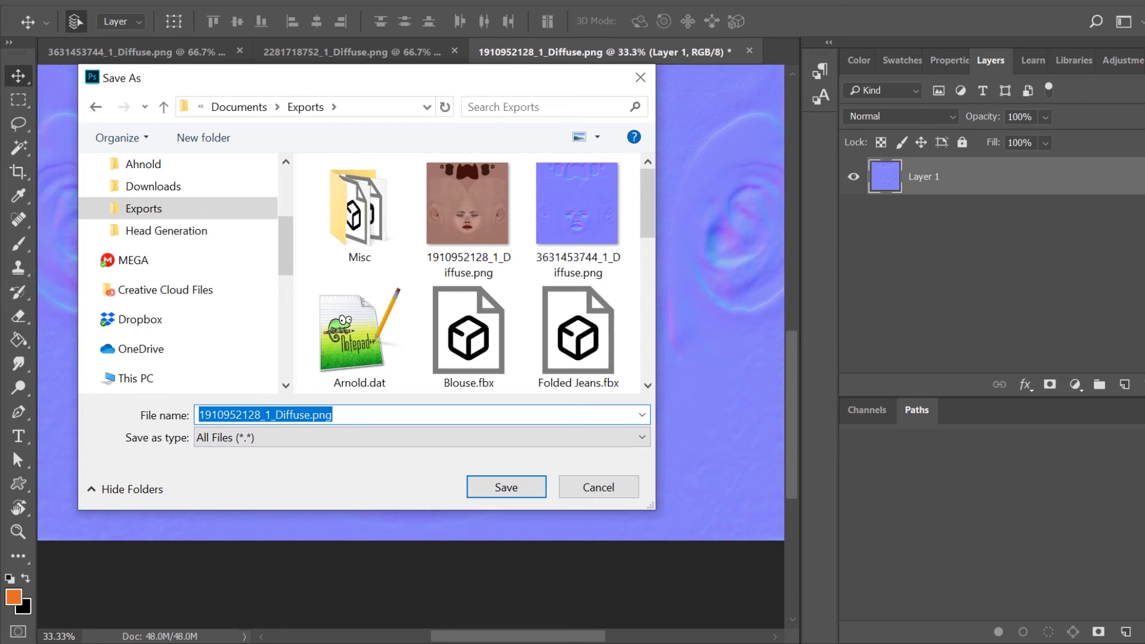
text(Scarlett)
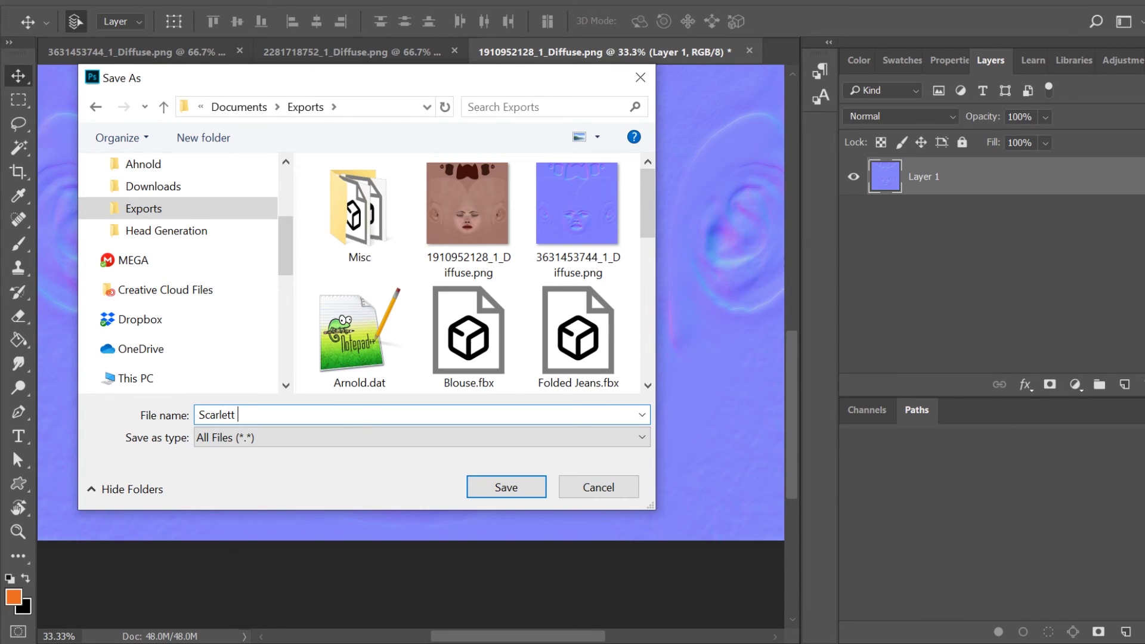
text( Normals)
key(Return)
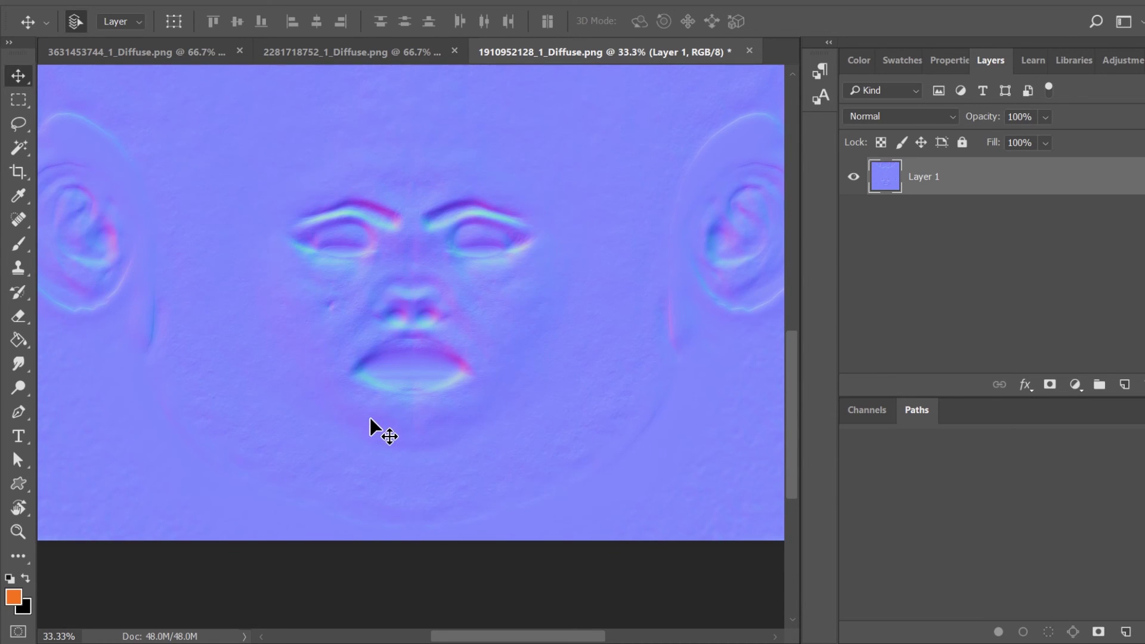
click(1092, 5)
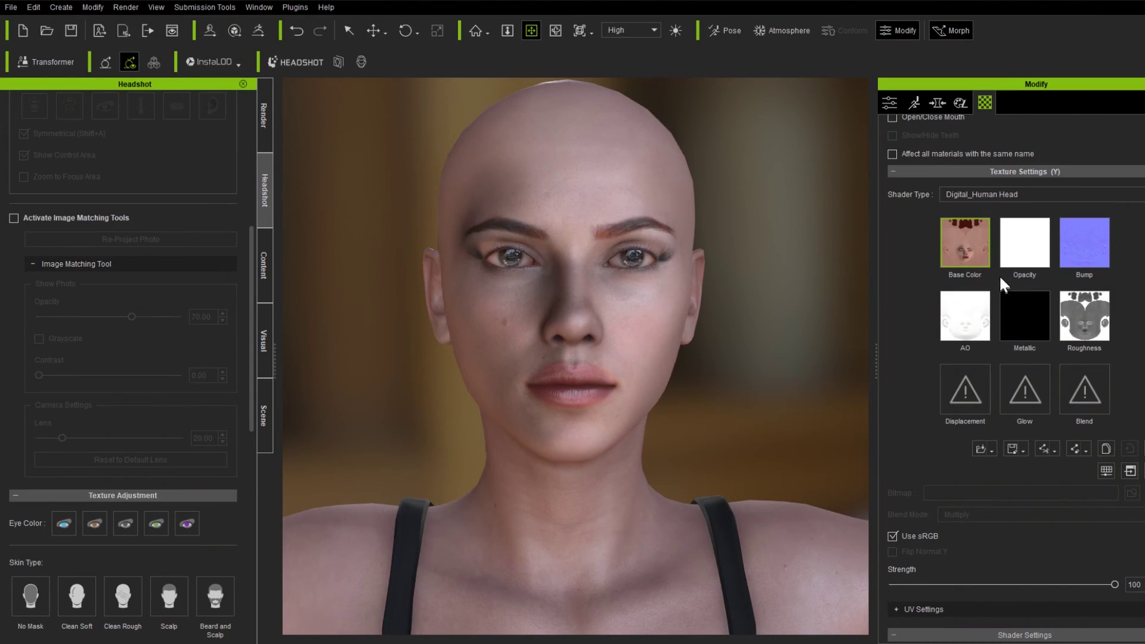
double_click(967, 257)
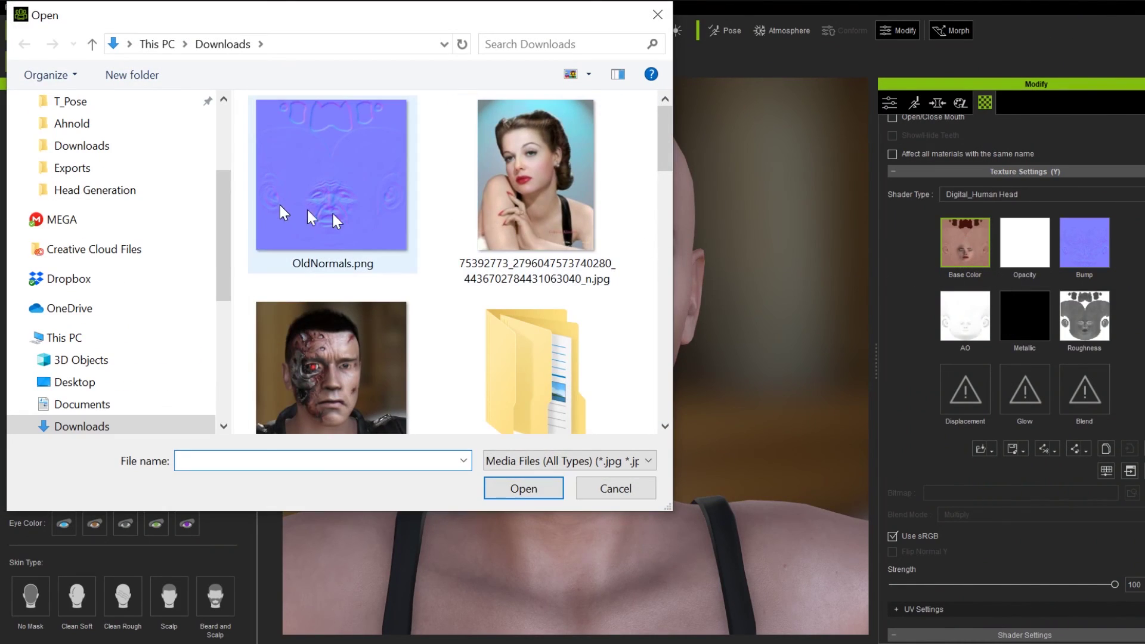
click(60, 169)
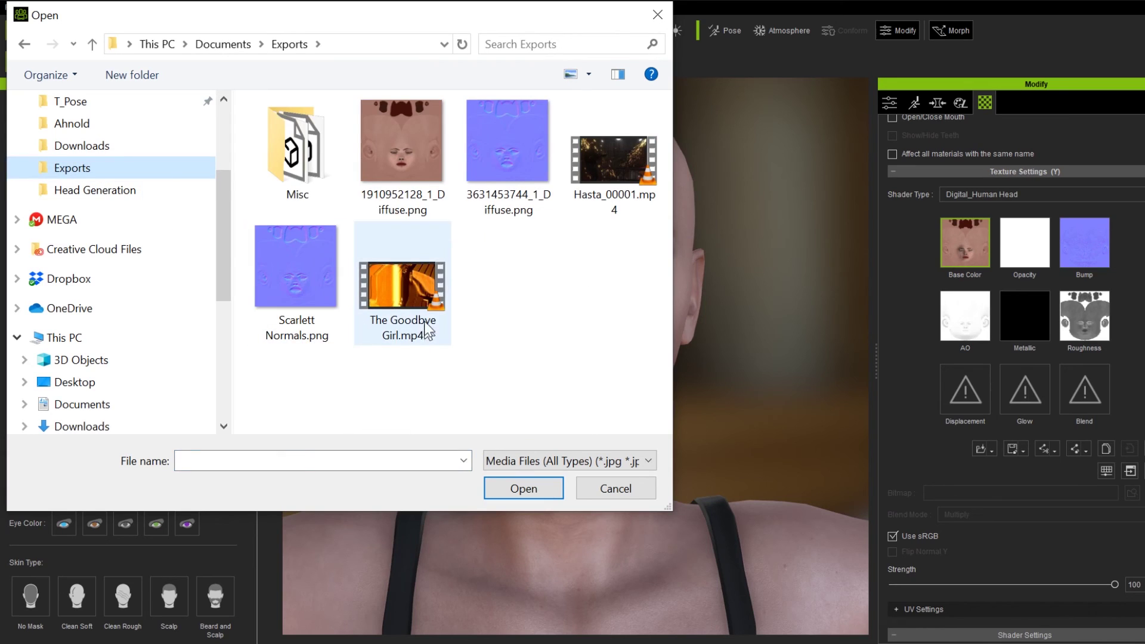
double_click(409, 182)
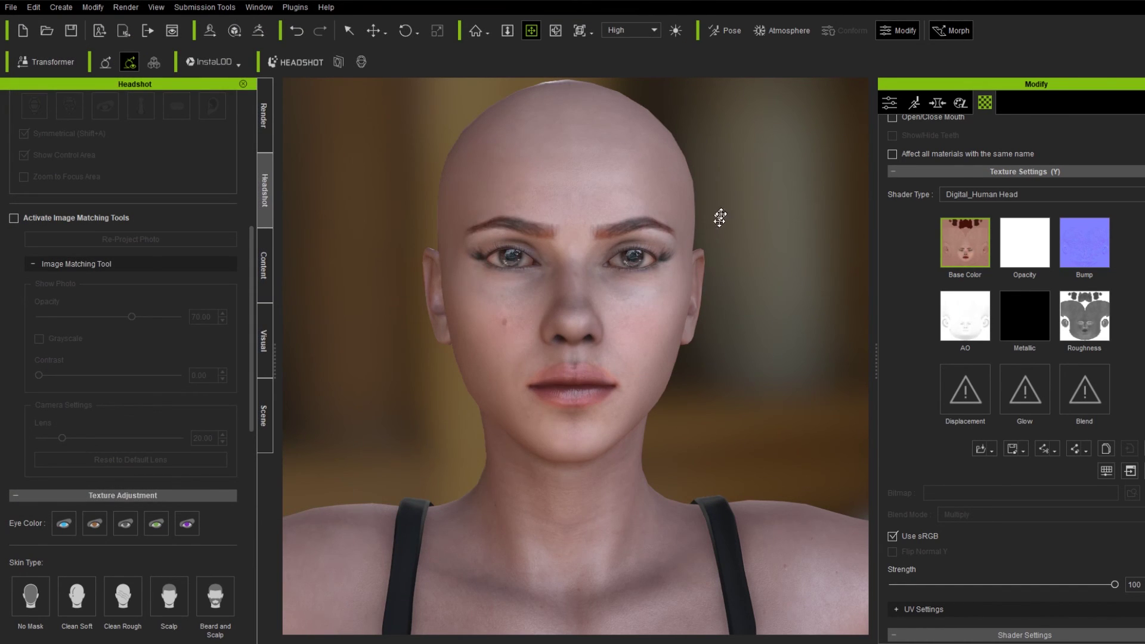
double_click(1072, 245)
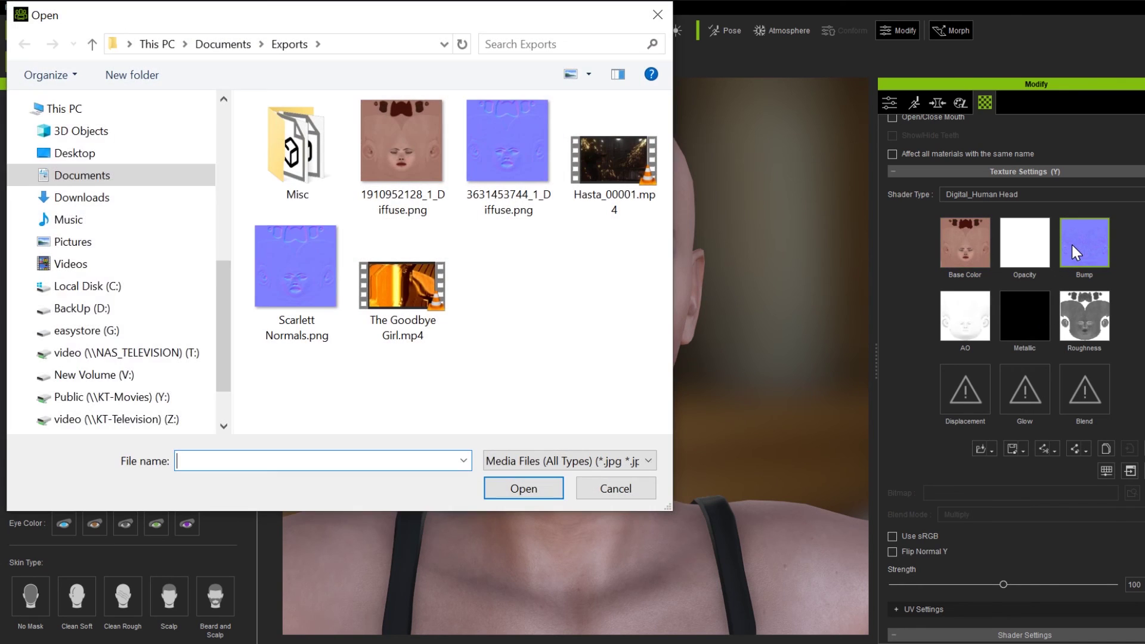
double_click(291, 254)
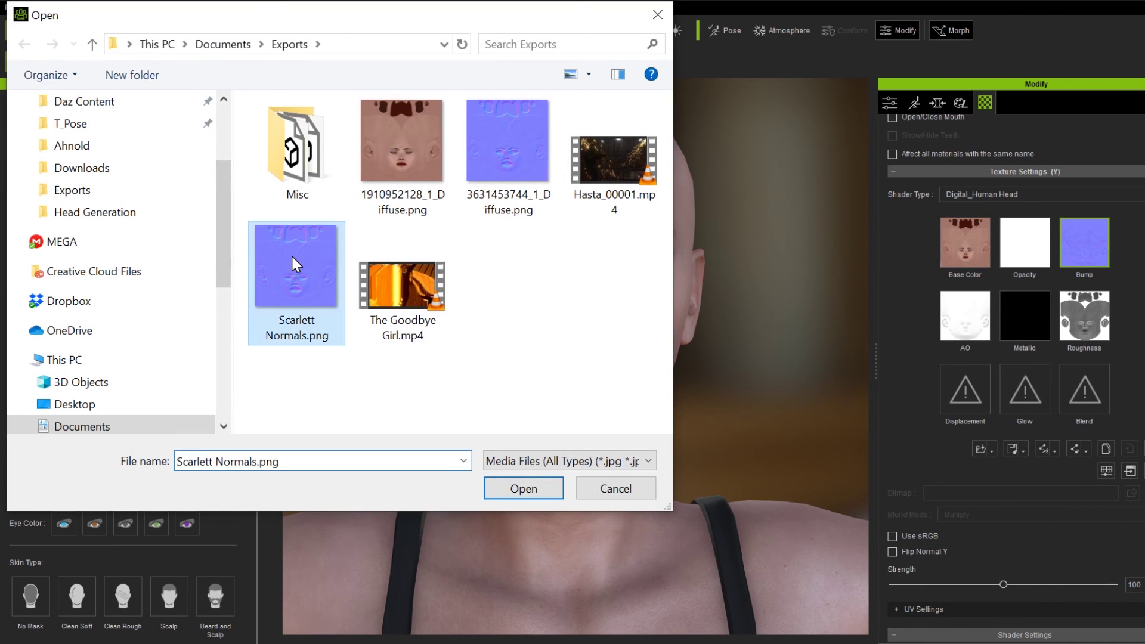
- Confirm the bump import, drop Bump Strength from 100 to 58, and orbit to inspect the face skin
click(515, 329)
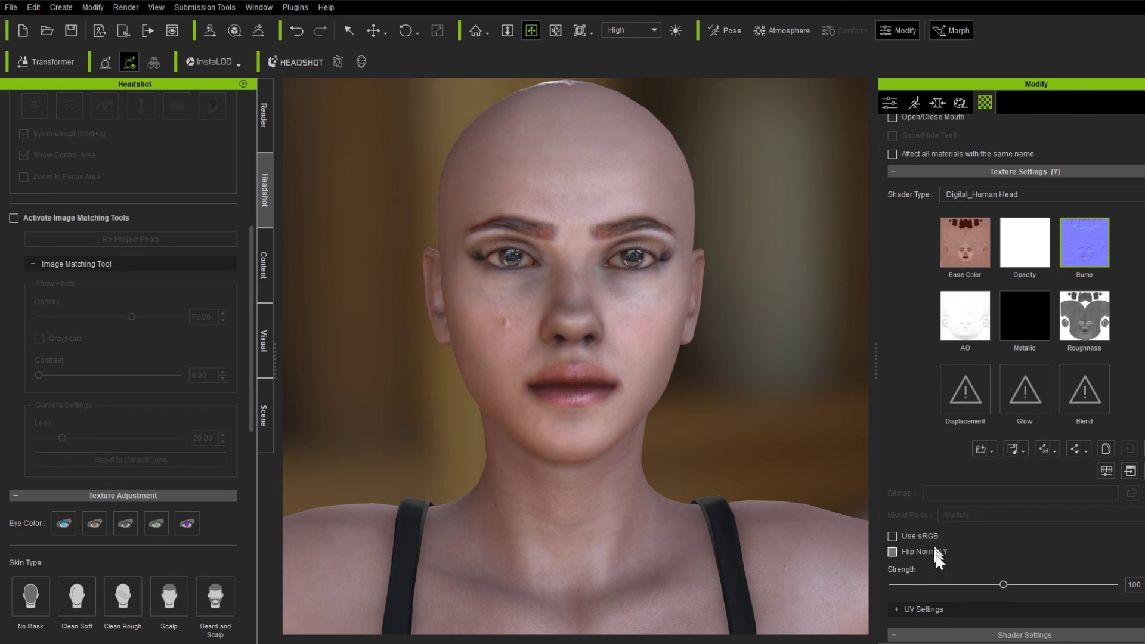
drag(1002, 586, 985, 586)
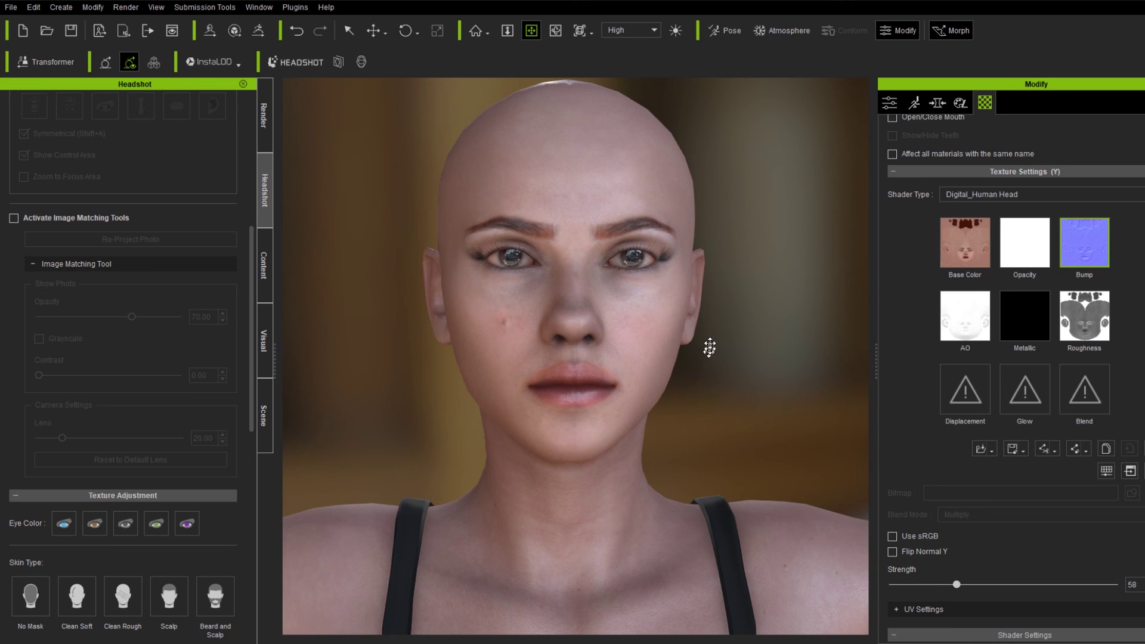
drag(687, 386, 751, 389)
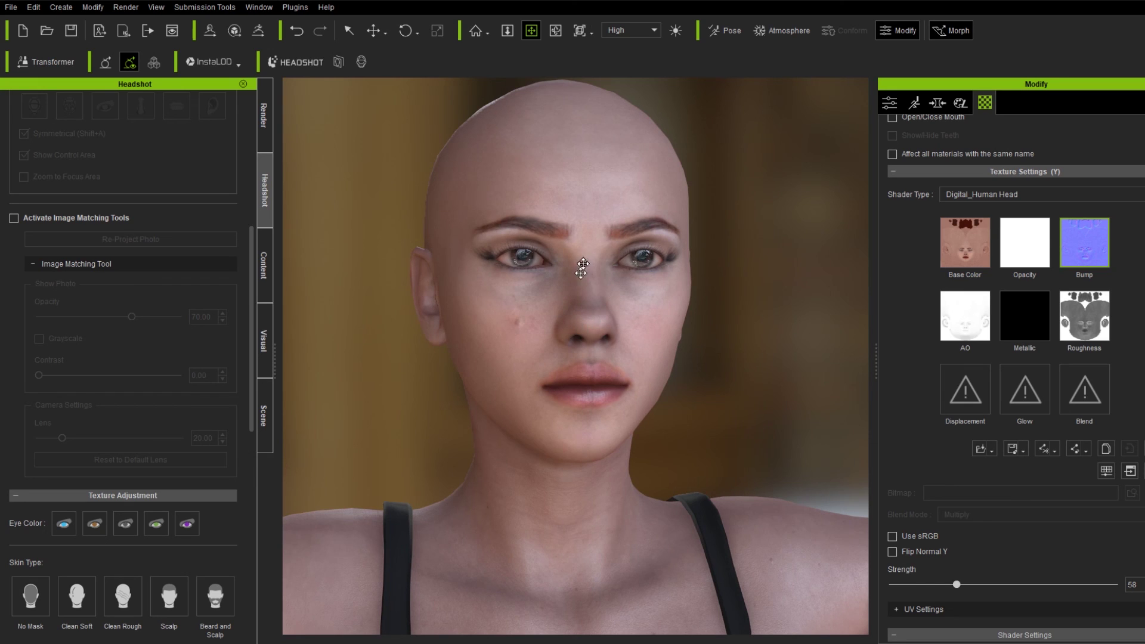
drag(652, 383, 545, 333)
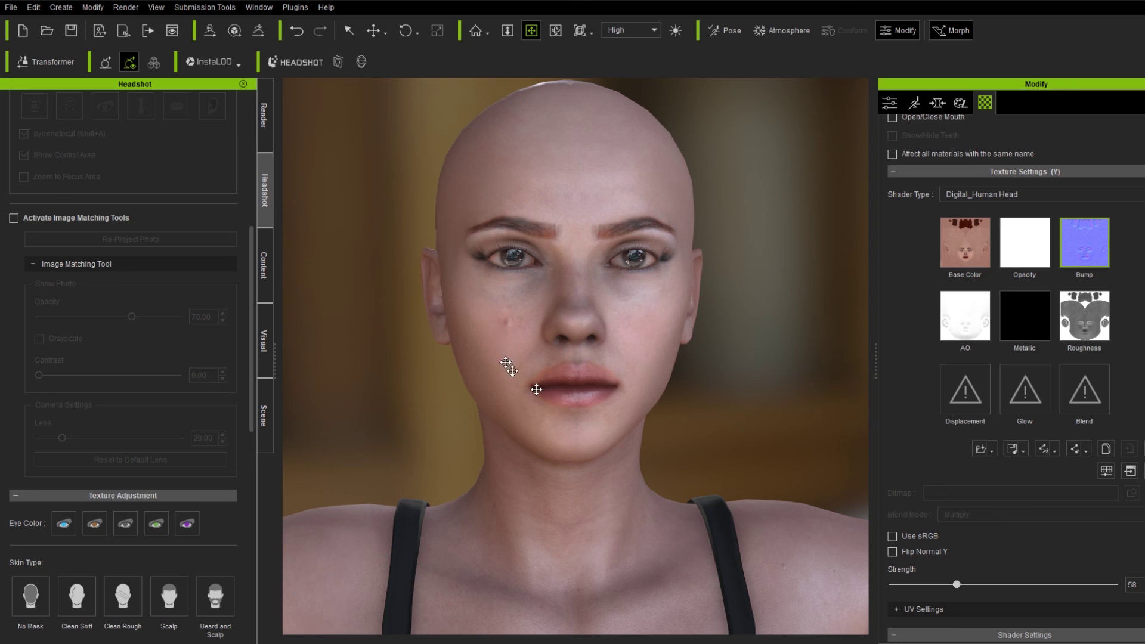
drag(698, 439, 686, 430)
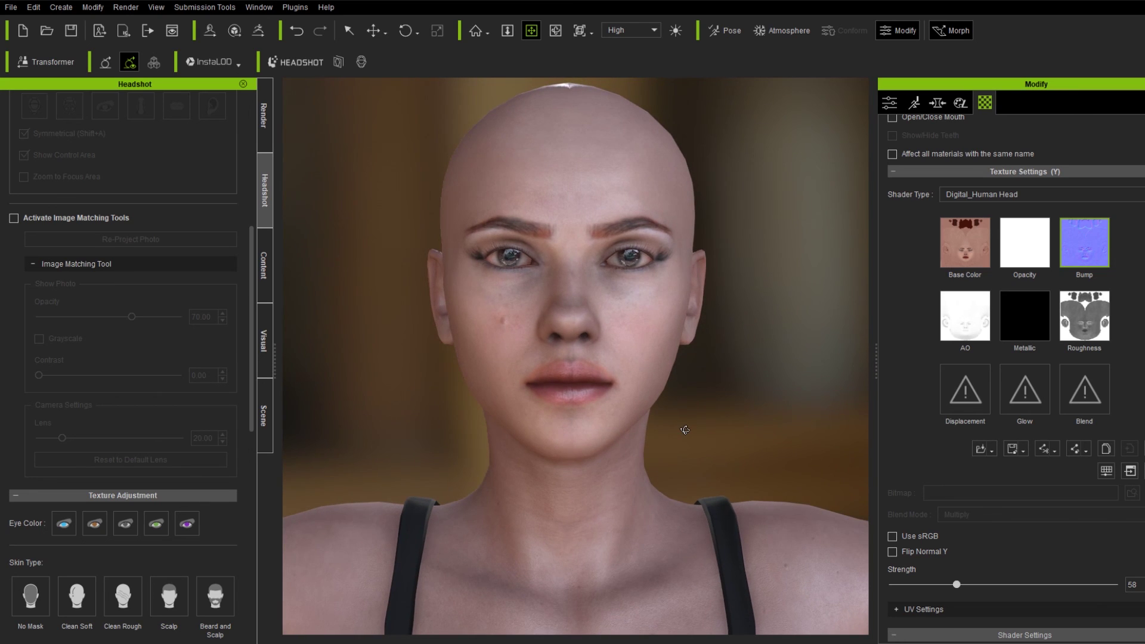